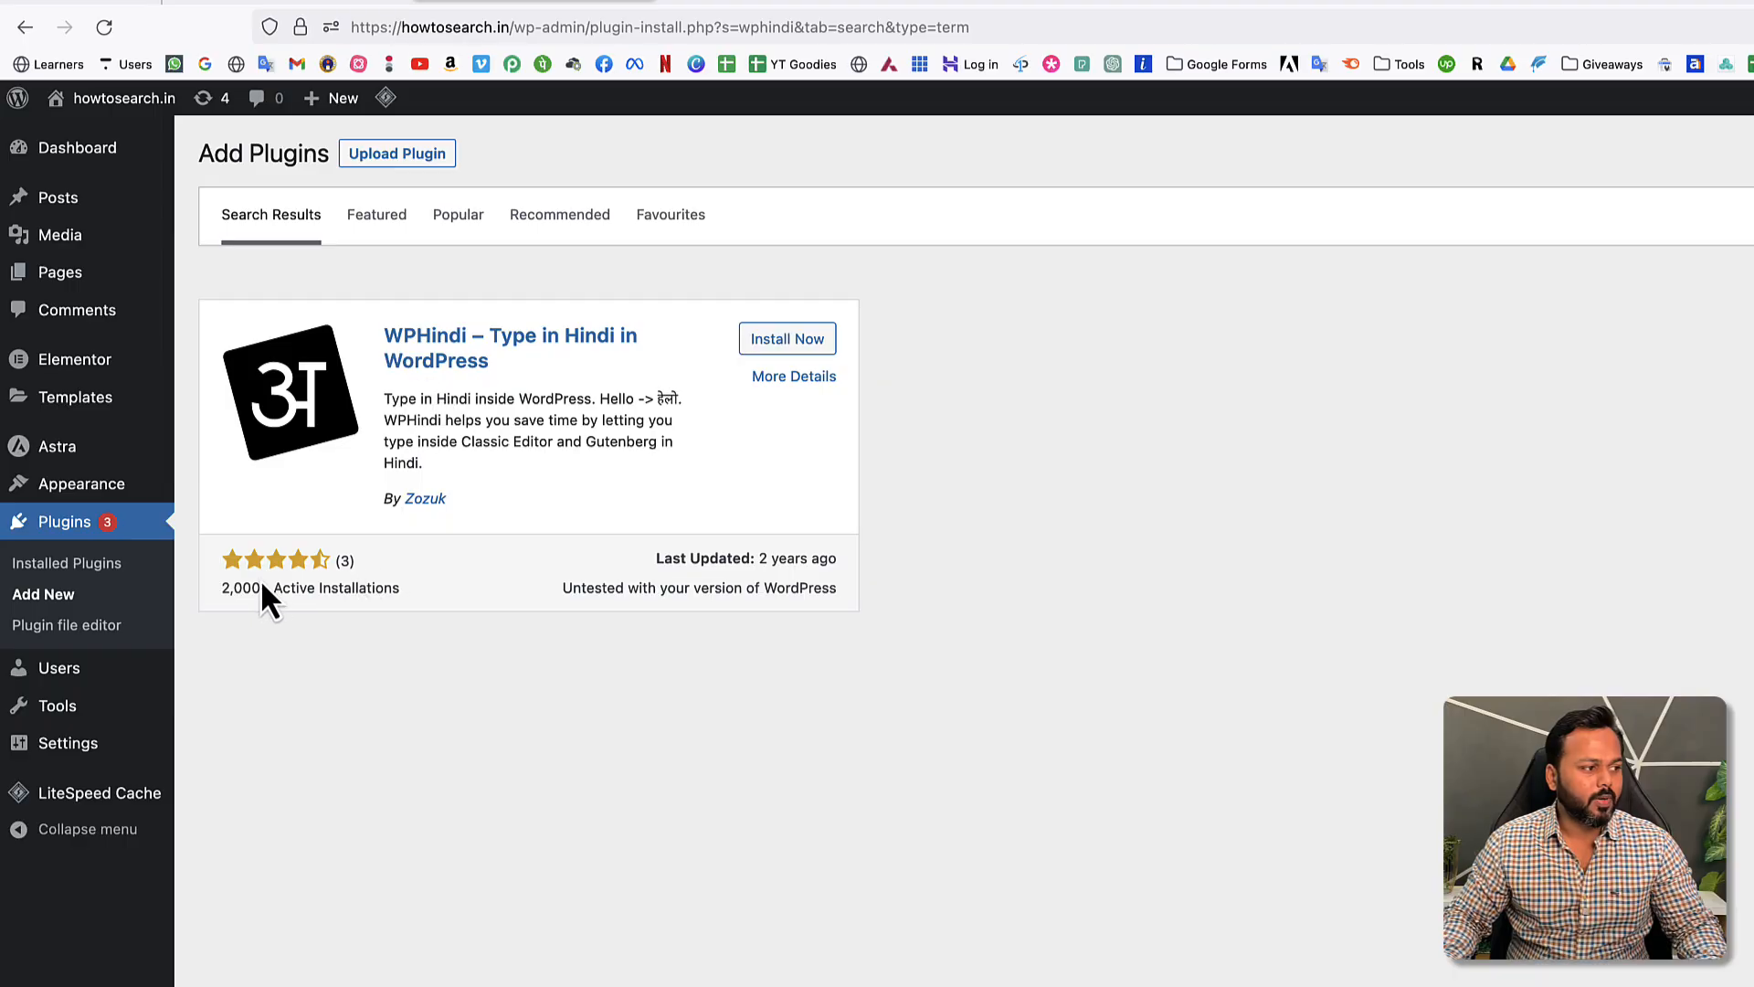
- Install the WPHindi – Type in Hindi in WordPress plugin from the plugin search results
{"action": "left_click_drag", "start_coordinate": [223, 588], "coordinate": [336, 587]}
{"action": "left_click", "coordinate": [349, 588]}
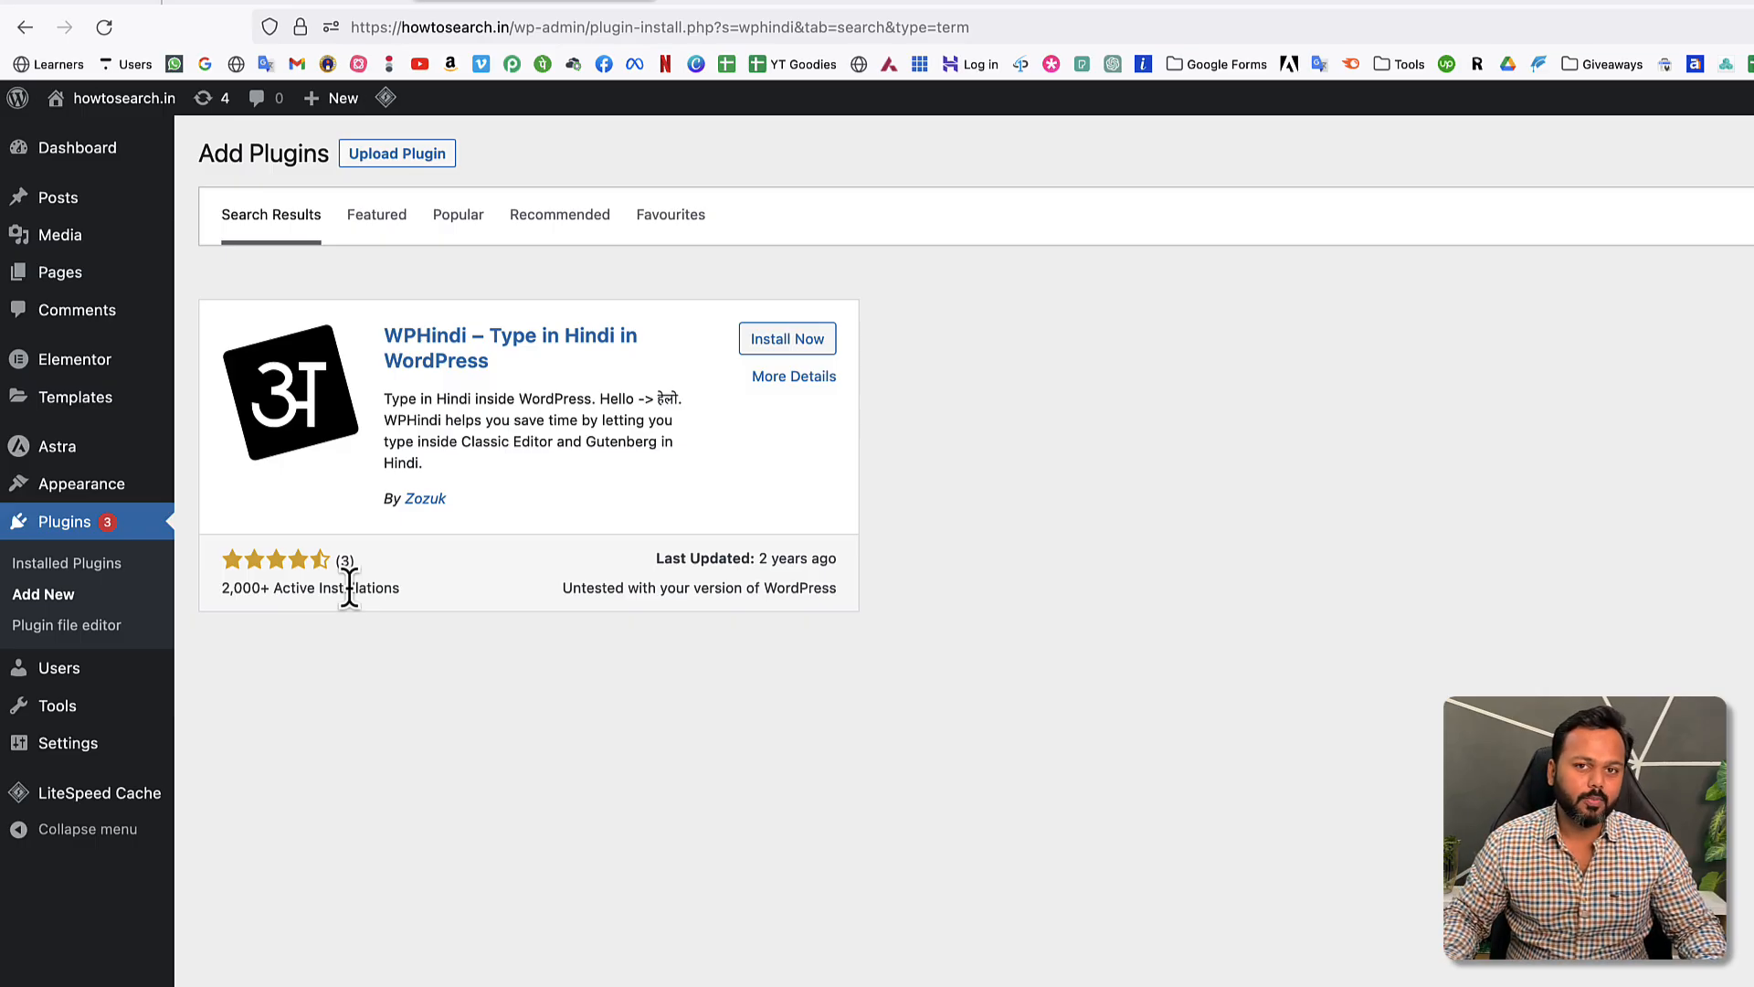
{"action": "left_click", "coordinate": [784, 345]}
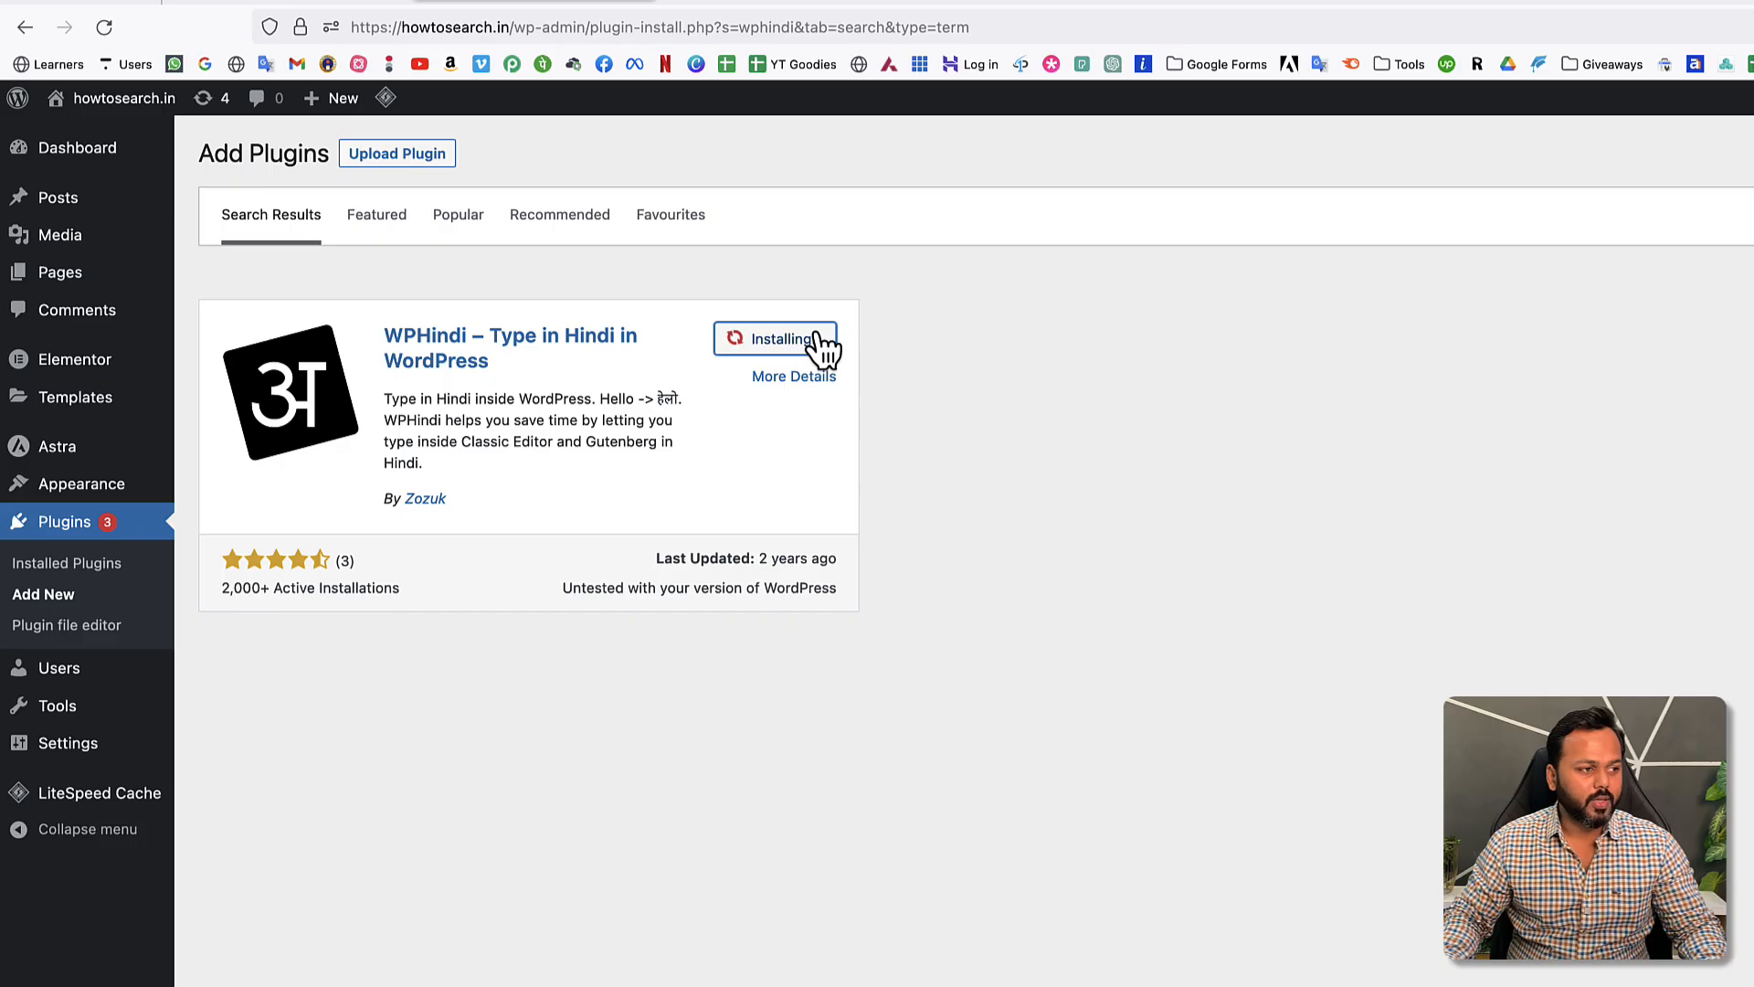
- Activate the WPHindi plugin from the list of installed plugins
{"action": "left_click_drag", "start_coordinate": [240, 578], "coordinate": [361, 577]}
{"action": "left_click", "coordinate": [16, 574]}
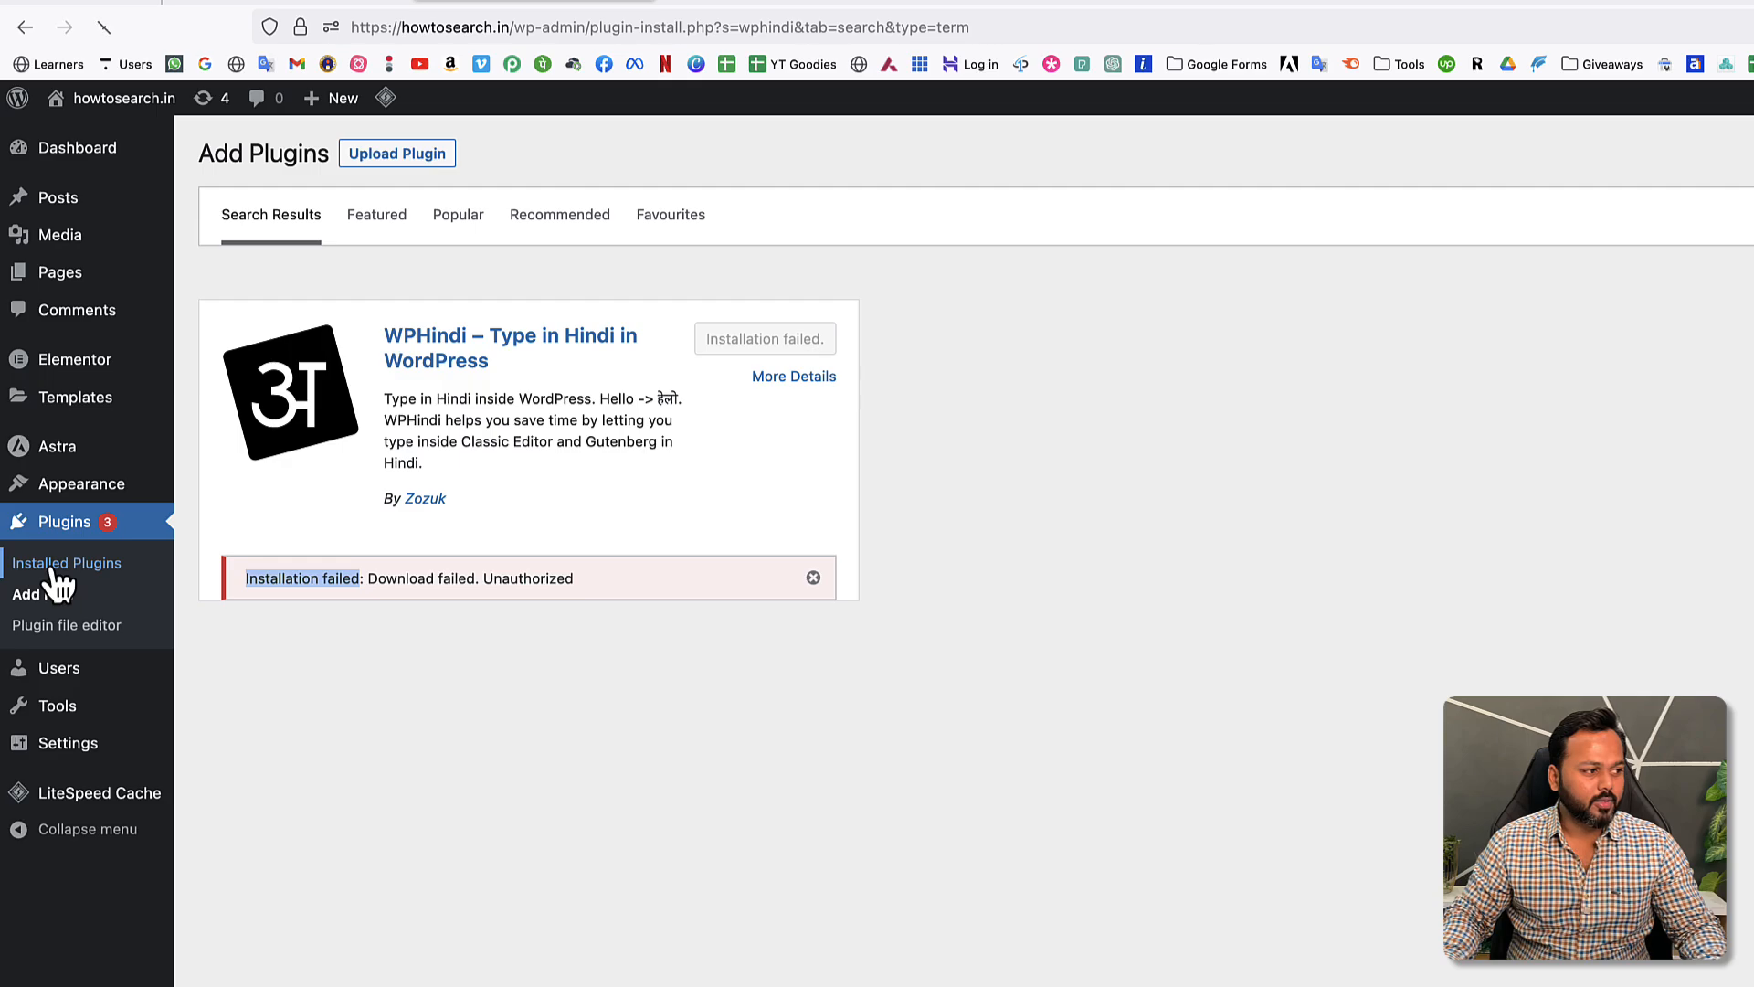
{"action": "scroll", "coordinate": [1060, 634], "scroll_direction": "down", "scroll_amount": 5}
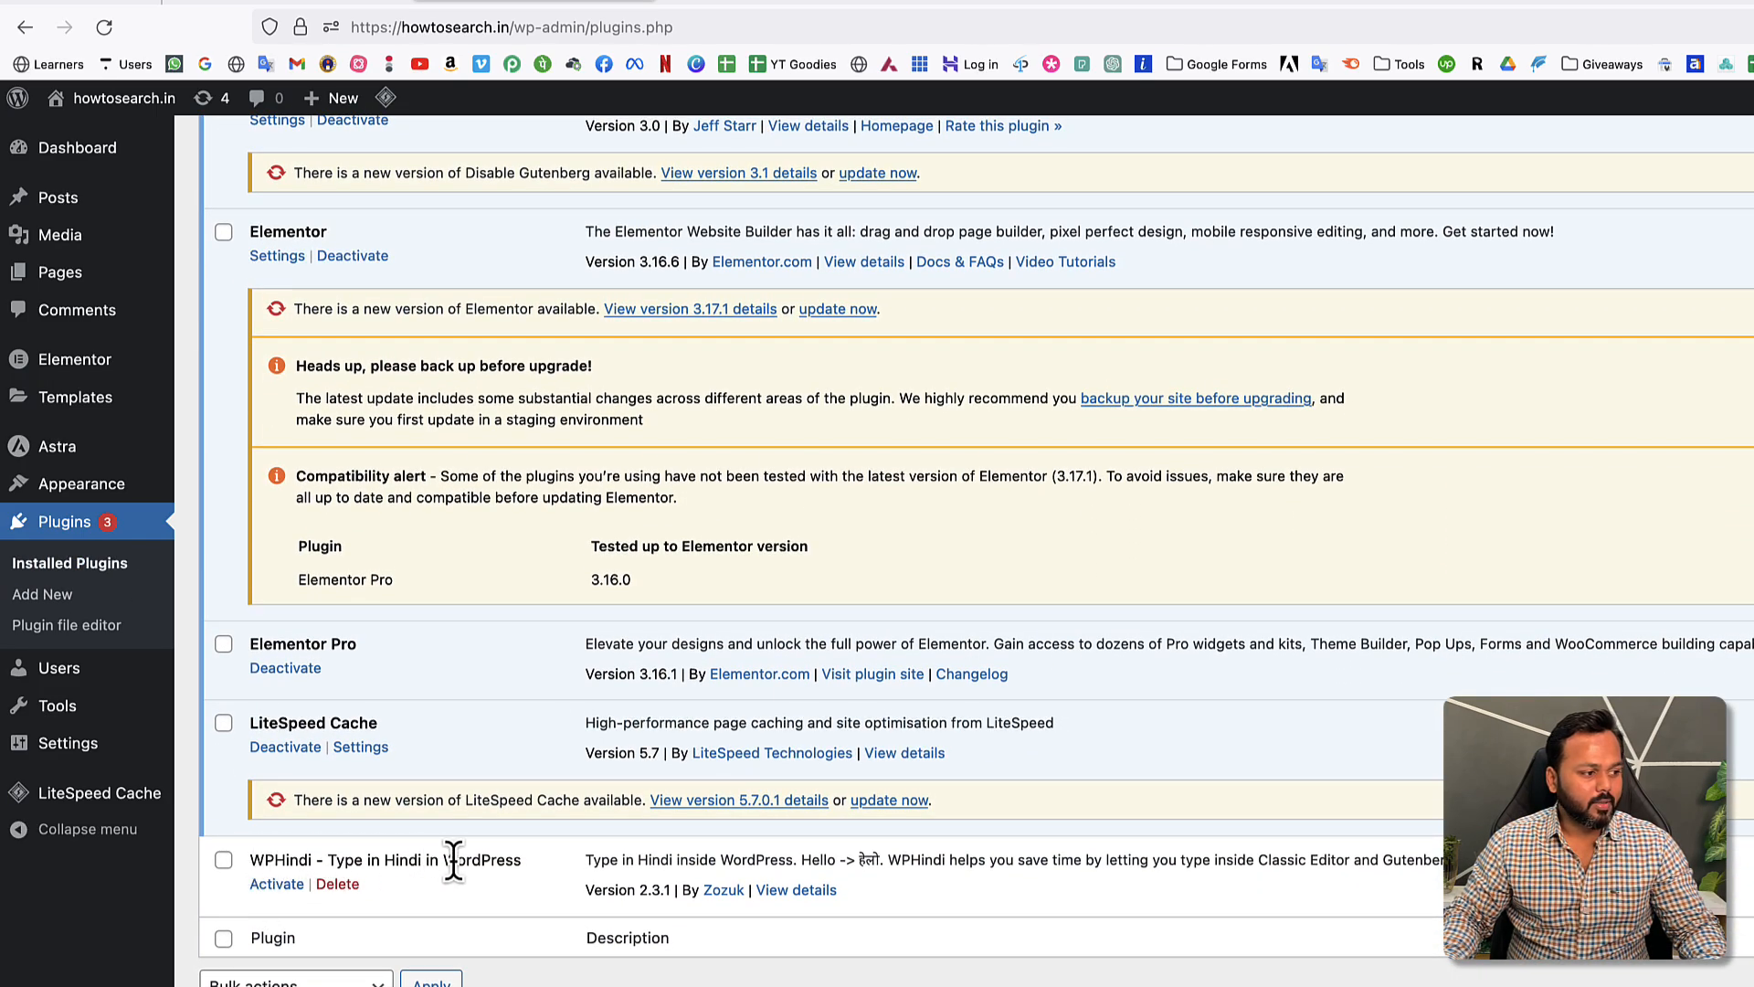
{"action": "left_click", "coordinate": [272, 886]}
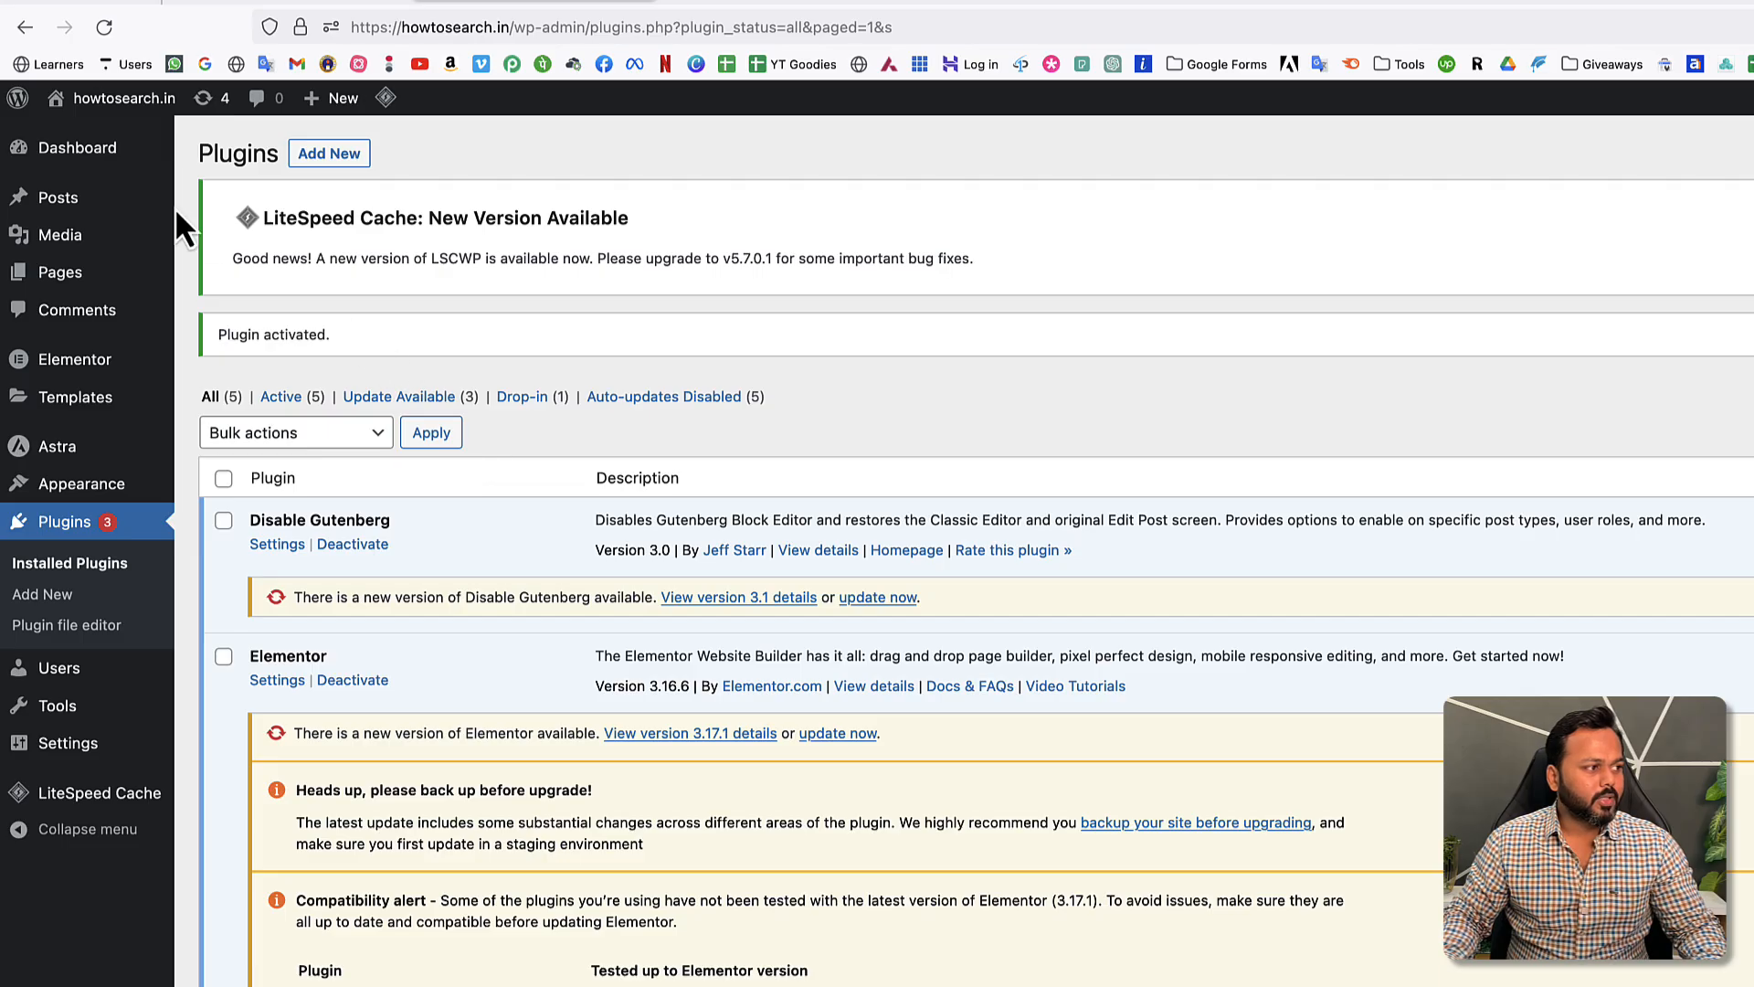
- Create a new post and give it the Hindi title "वेबसाइट कैसे बनाते हैं"
{"action": "mouse_move", "coordinate": [85, 203]}
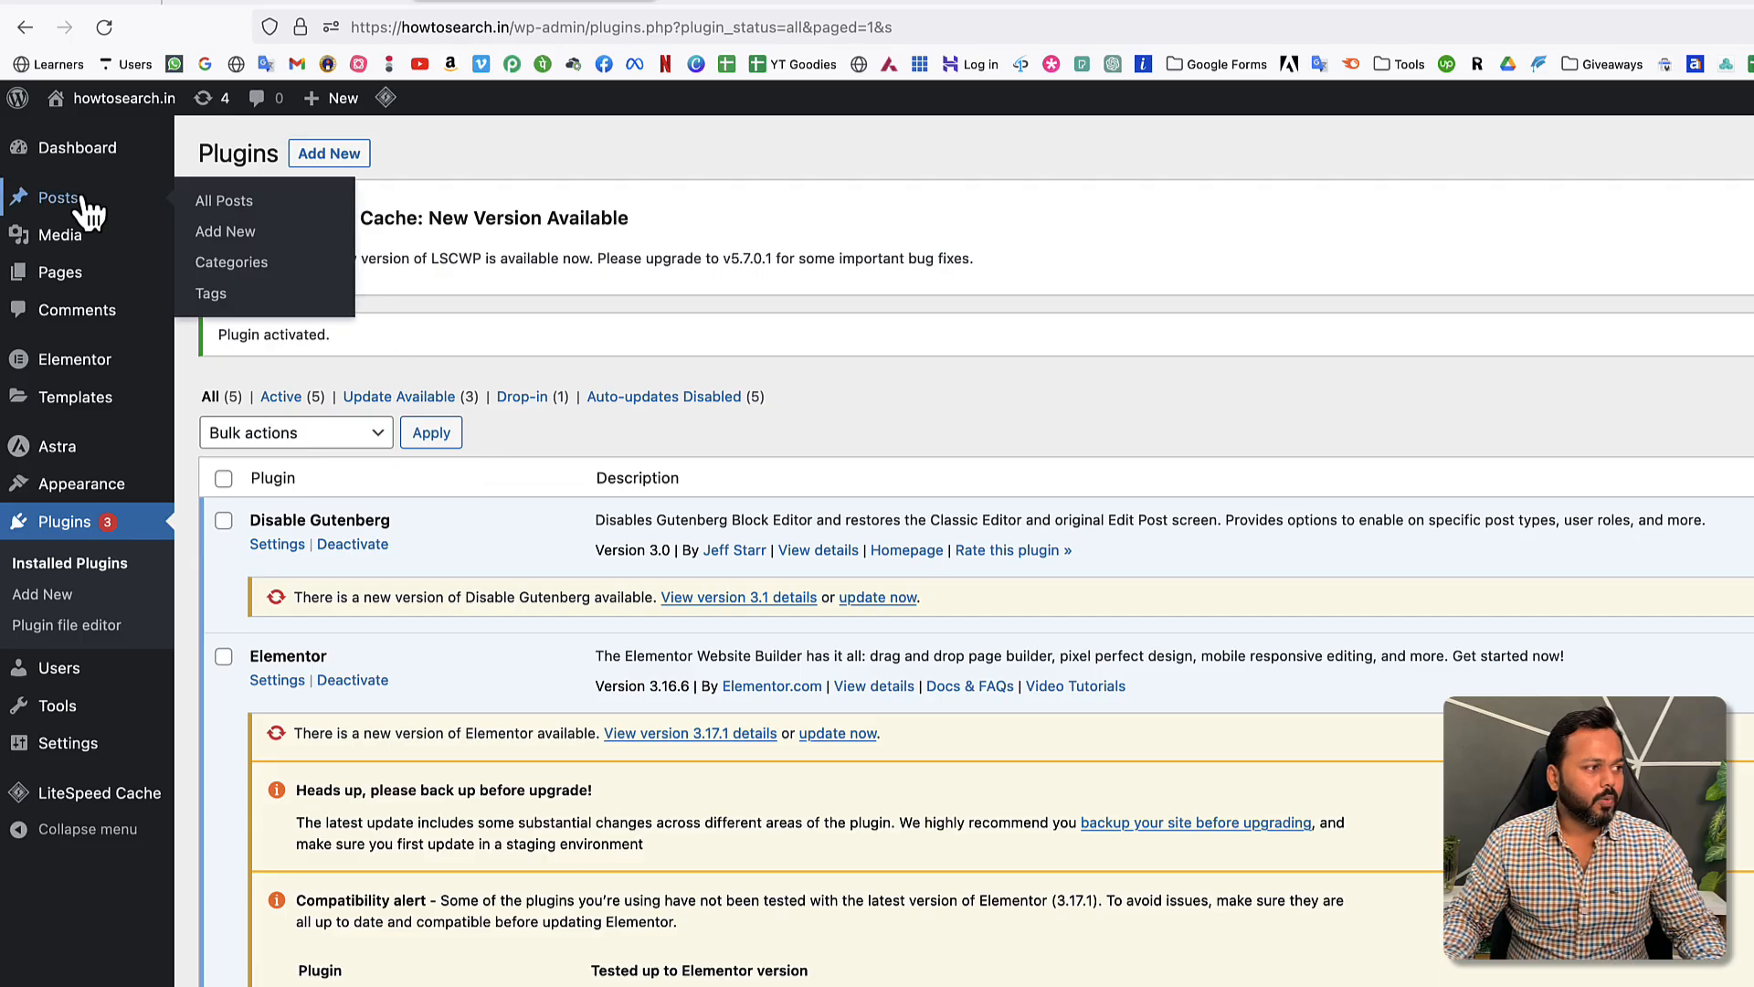
{"action": "left_click", "coordinate": [222, 233]}
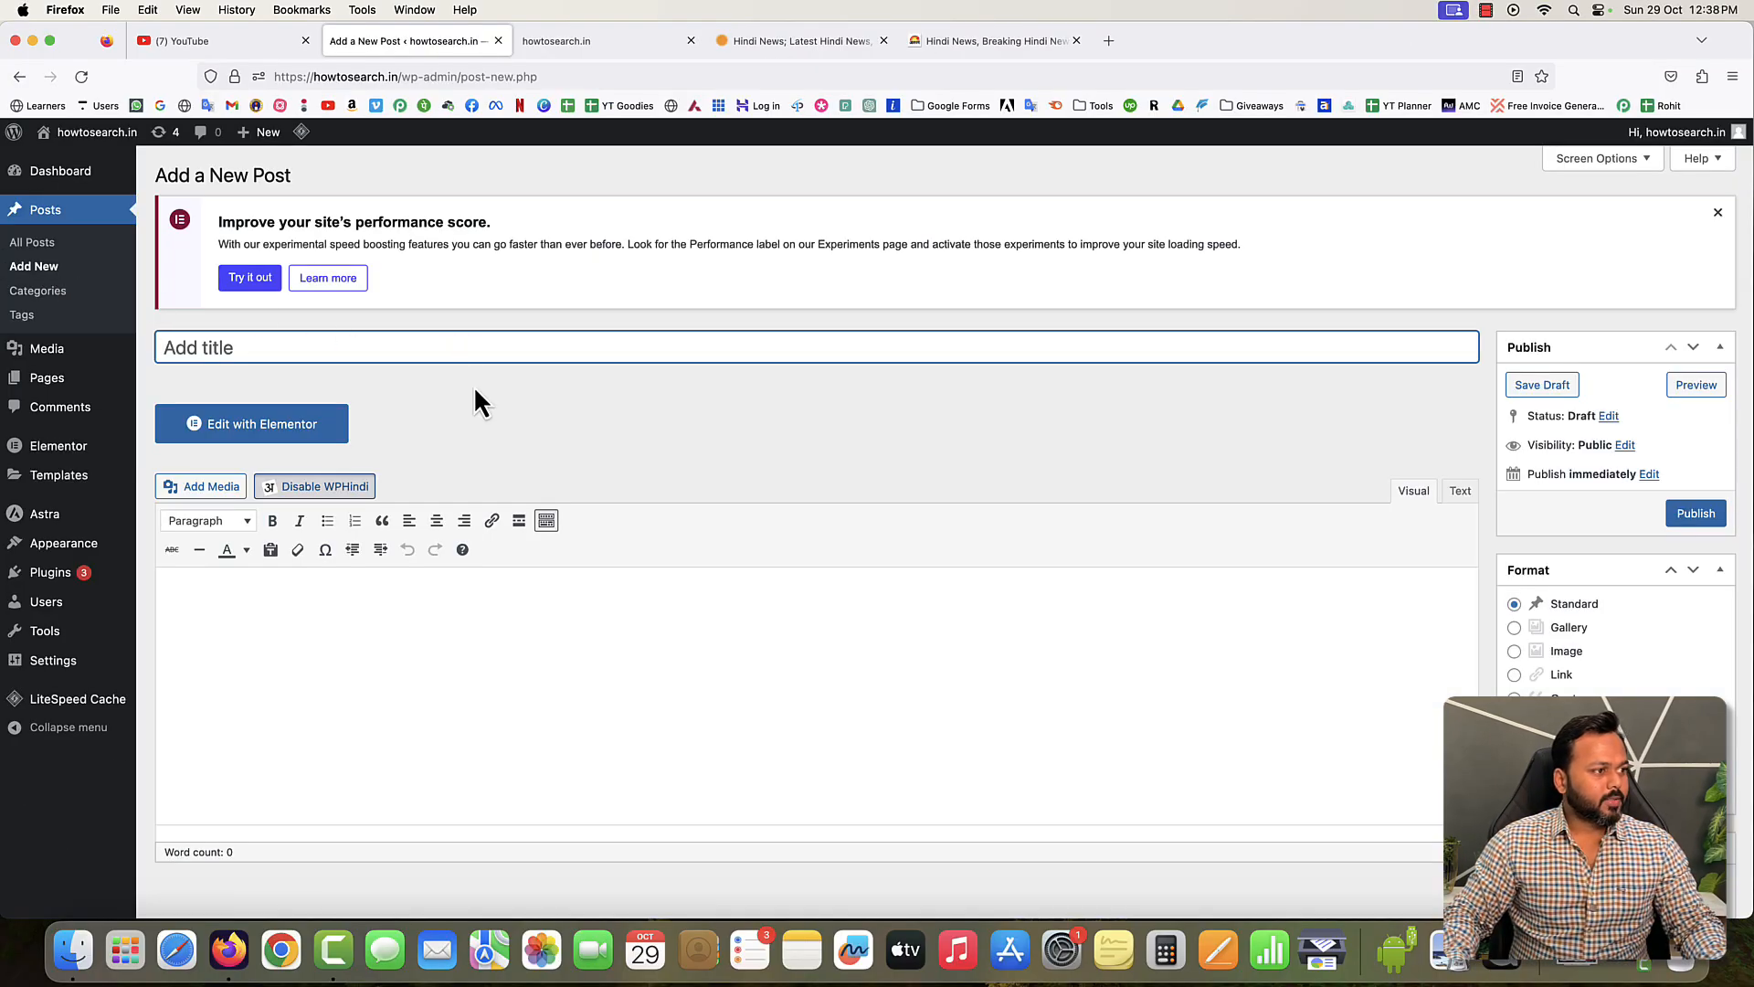
{"action": "scroll", "coordinate": [478, 409], "scroll_direction": "down", "scroll_amount": 1}
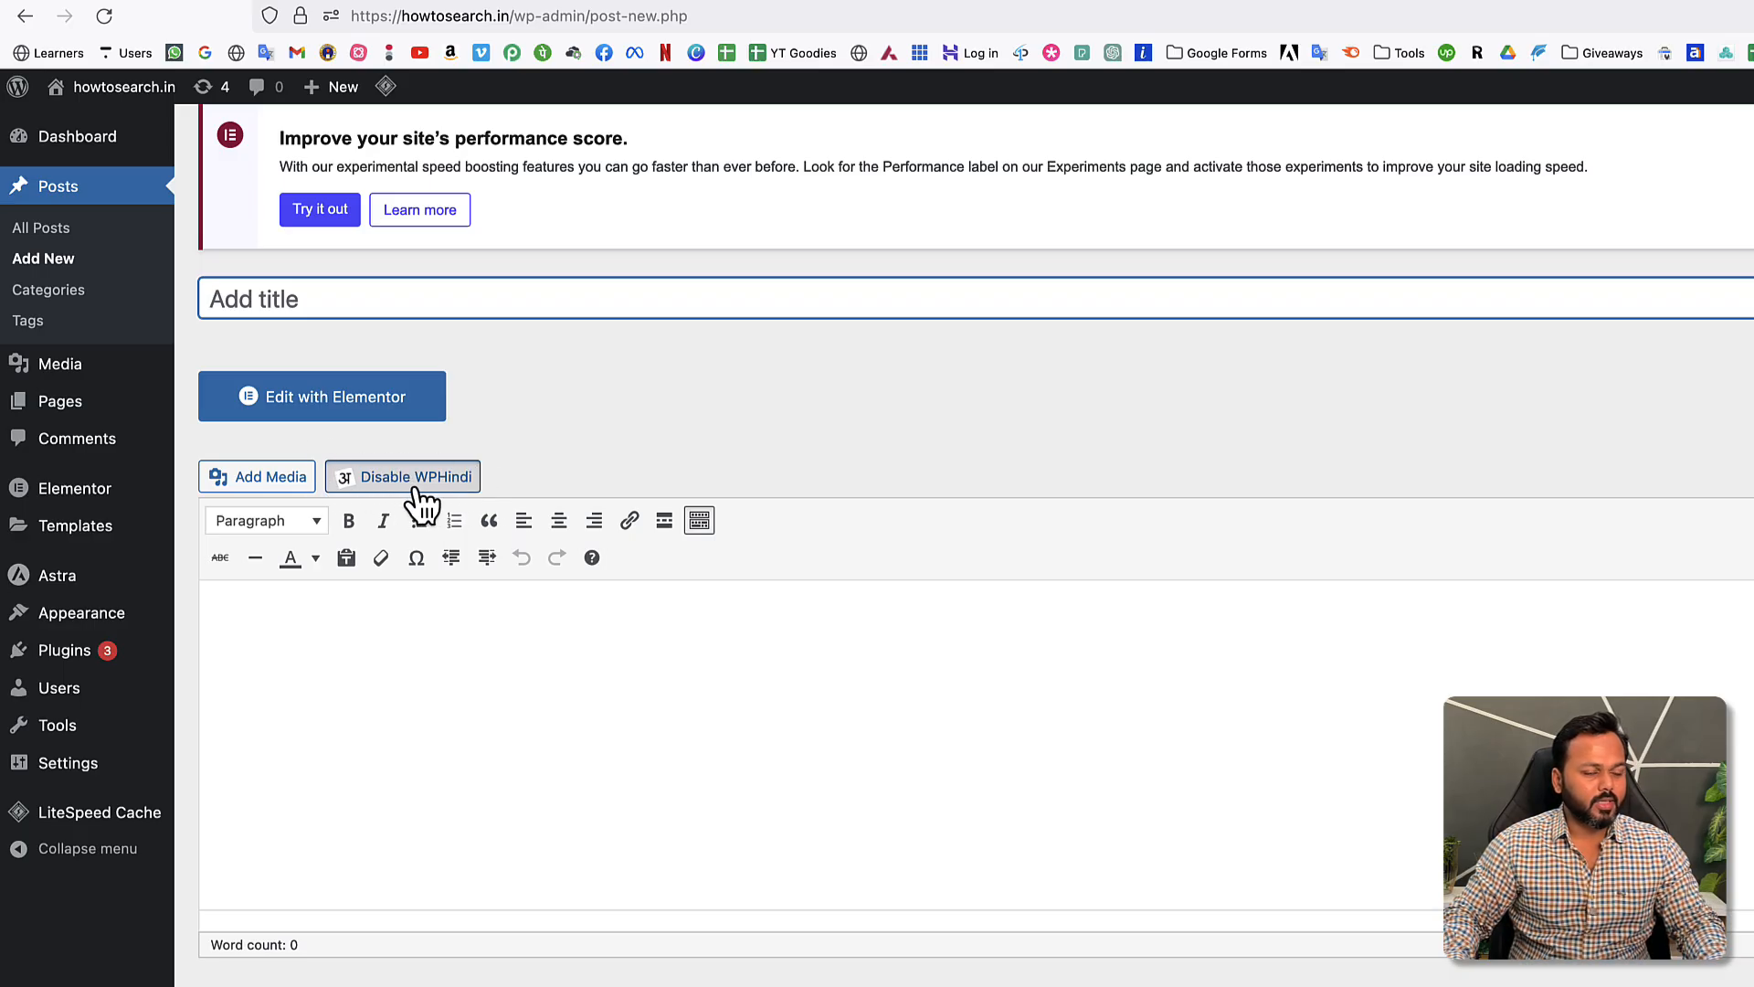
{"action": "scroll", "coordinate": [457, 430], "scroll_direction": "up", "scroll_amount": 1}
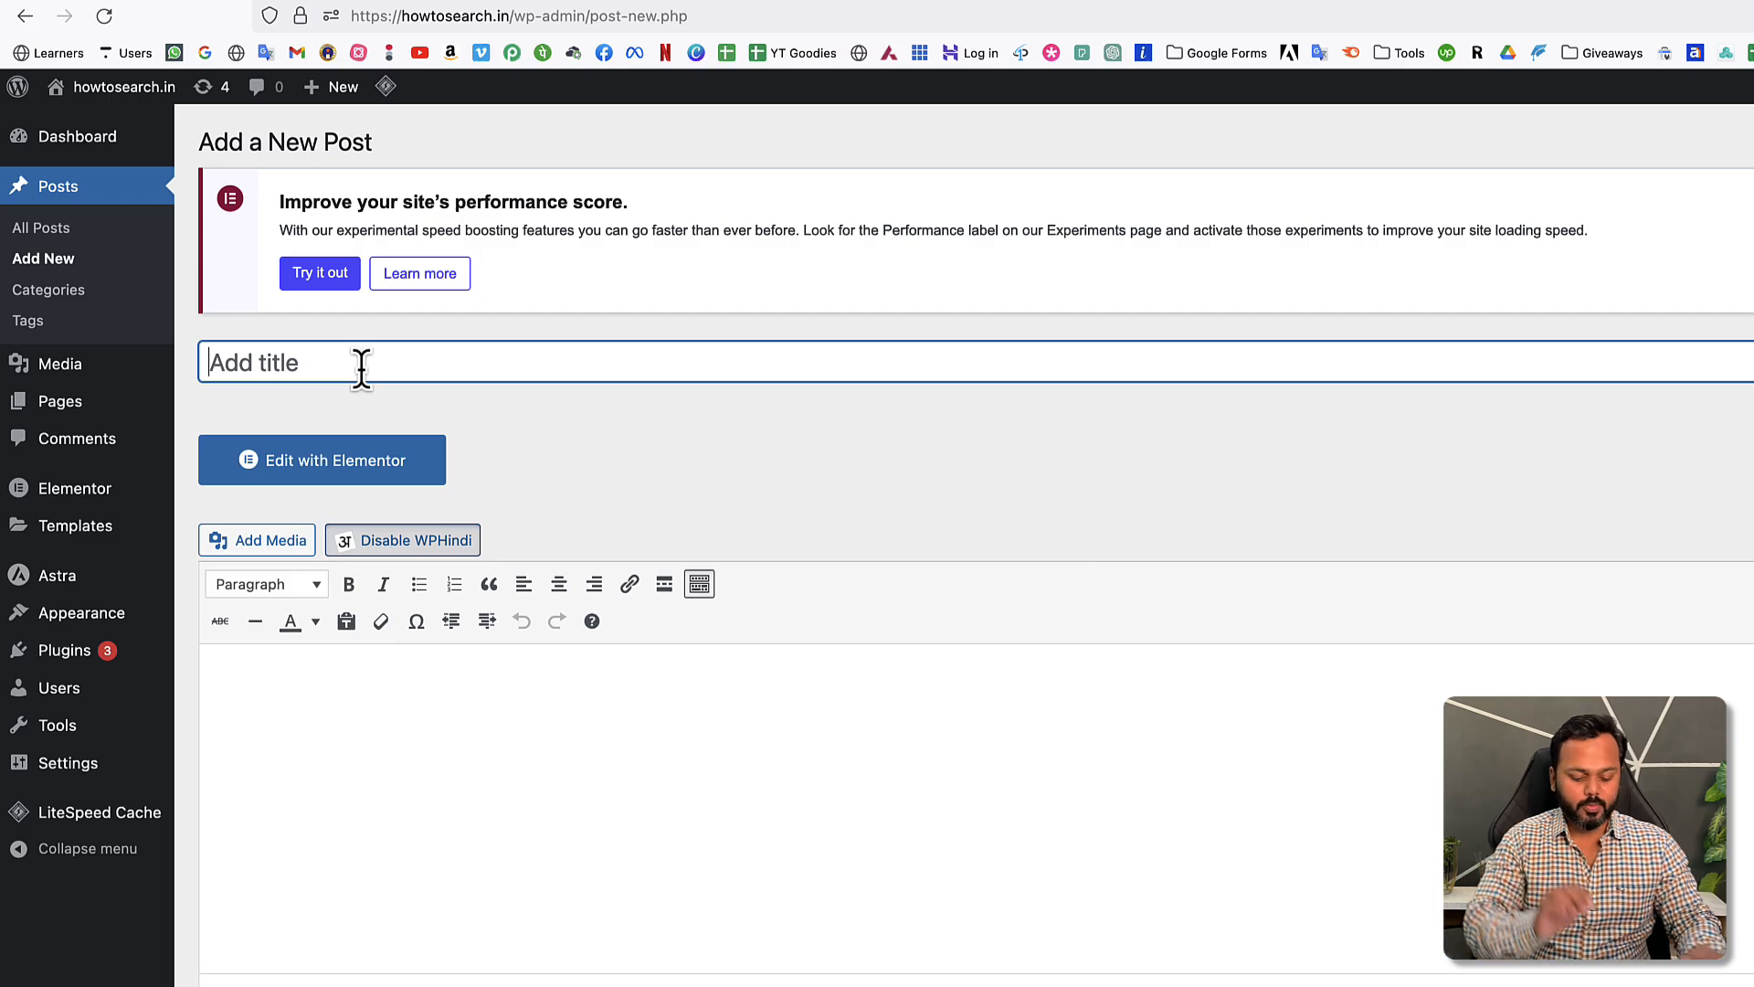
{"action": "type", "text": "Website"}
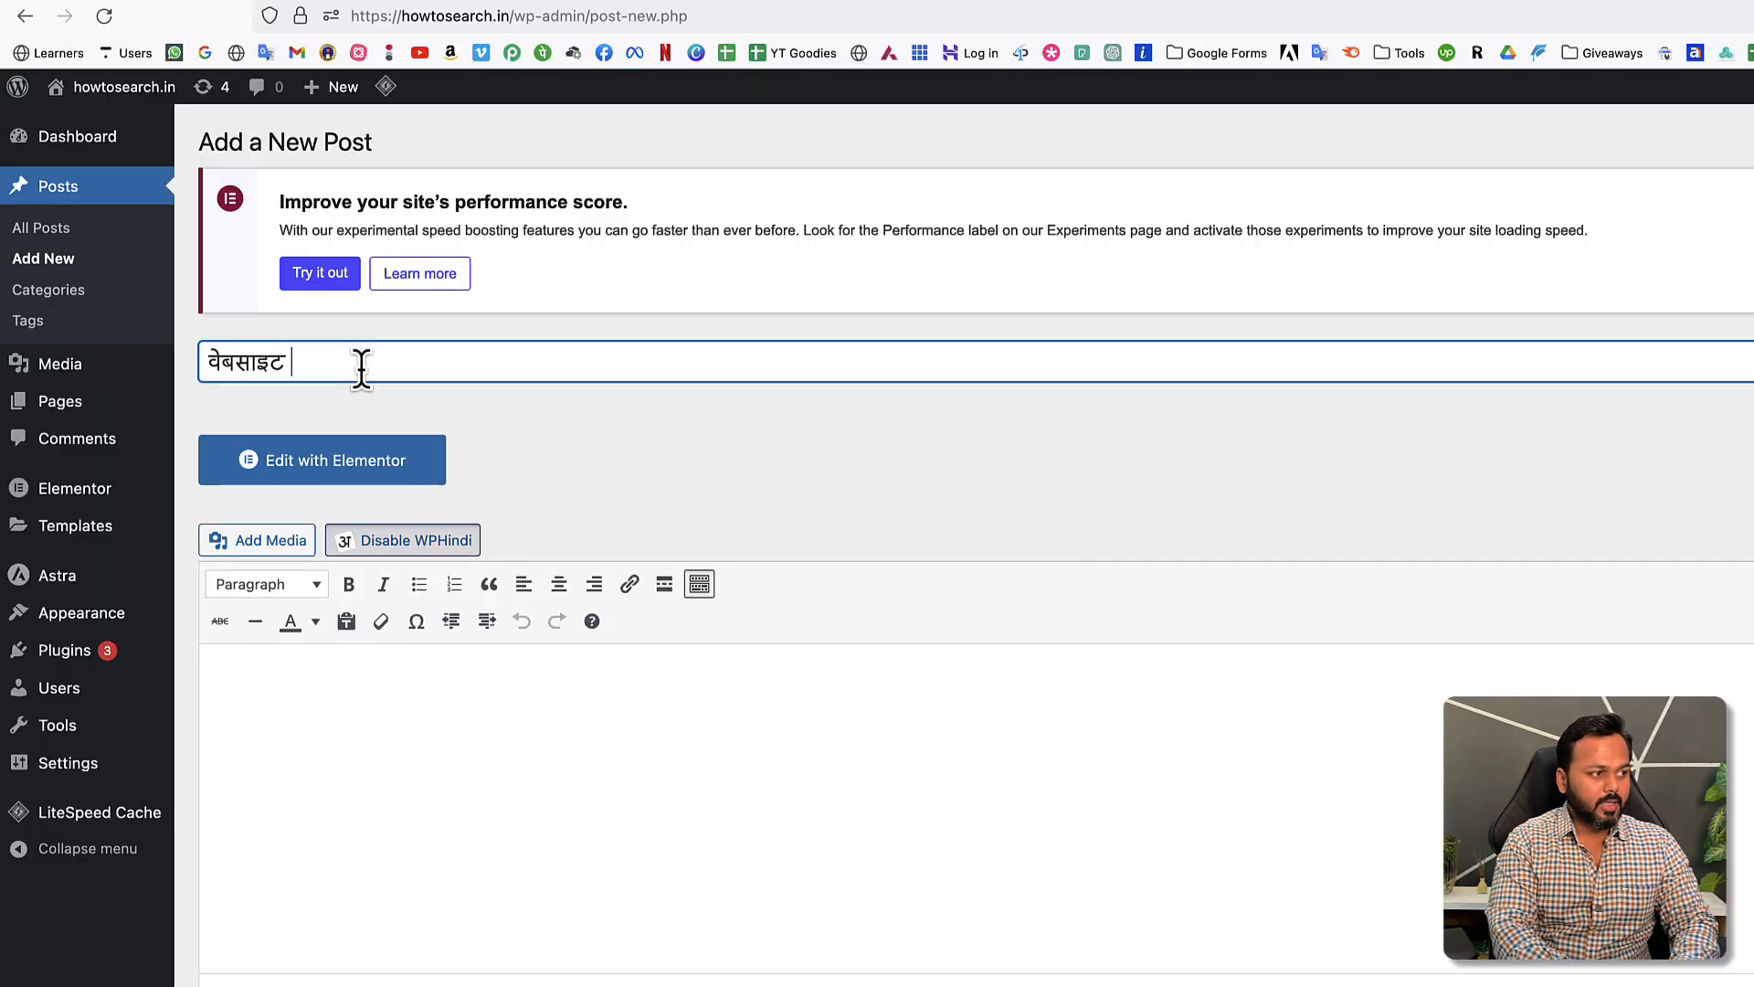
{"action": "type", "text": "kaise banate "}
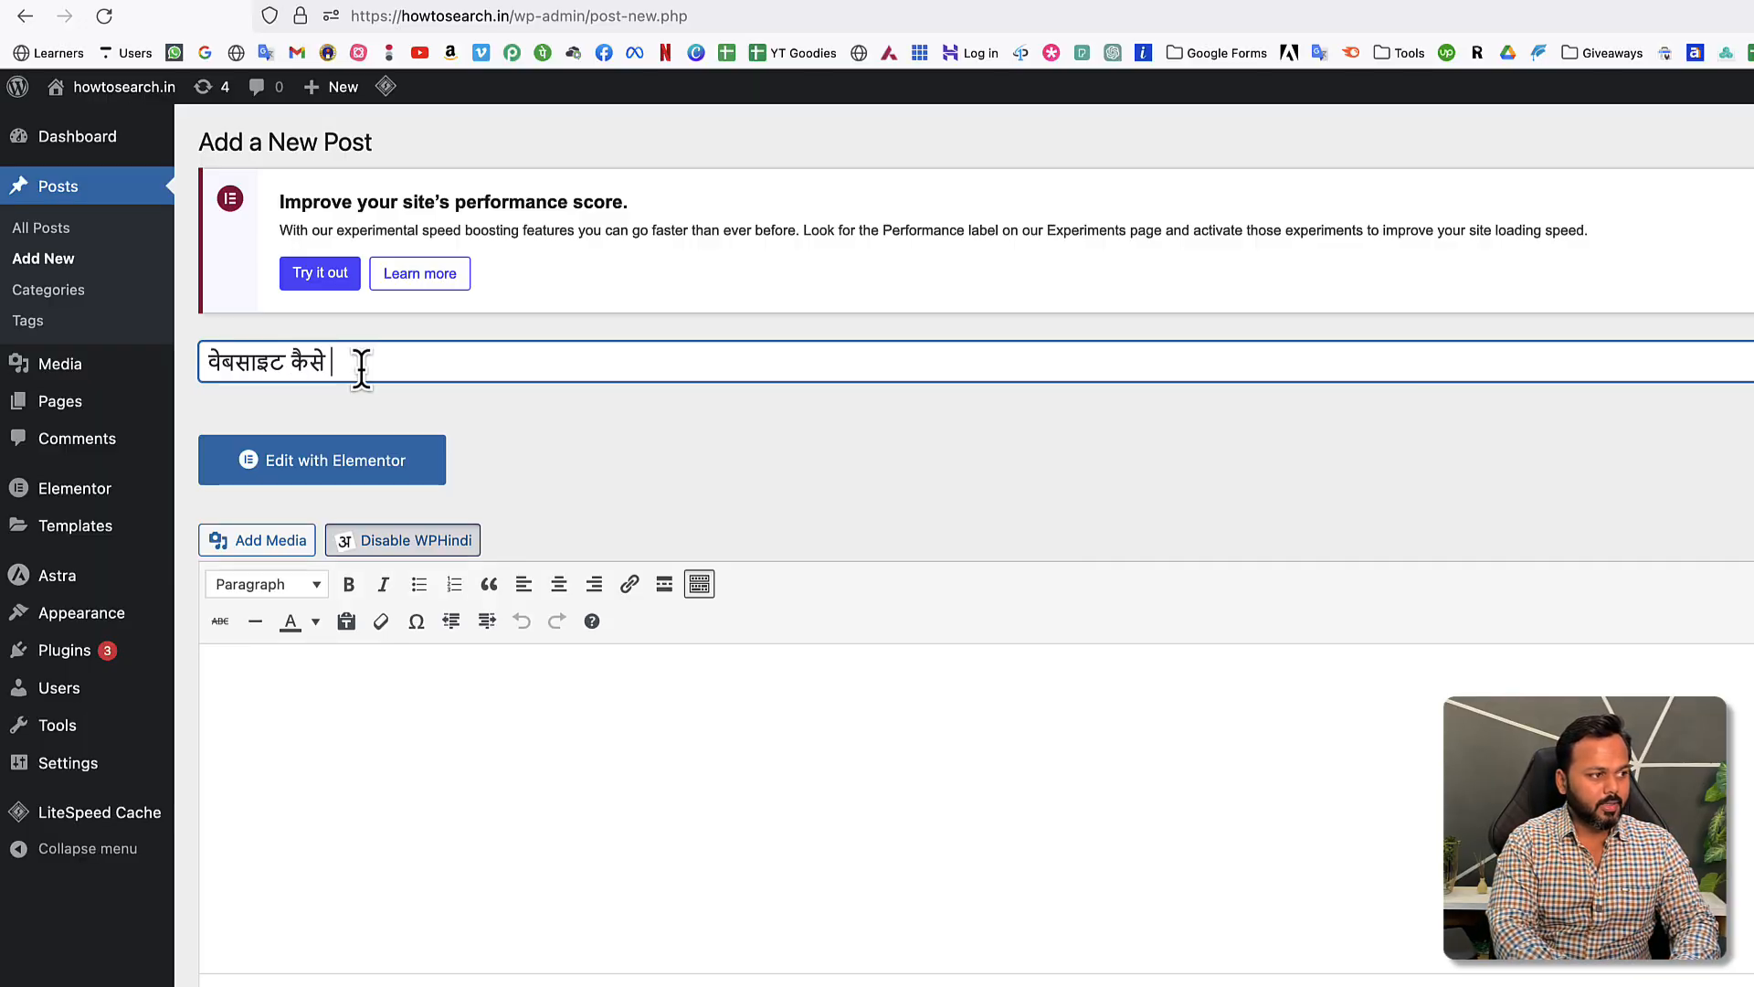
{"action": "type", "text": "hain"}
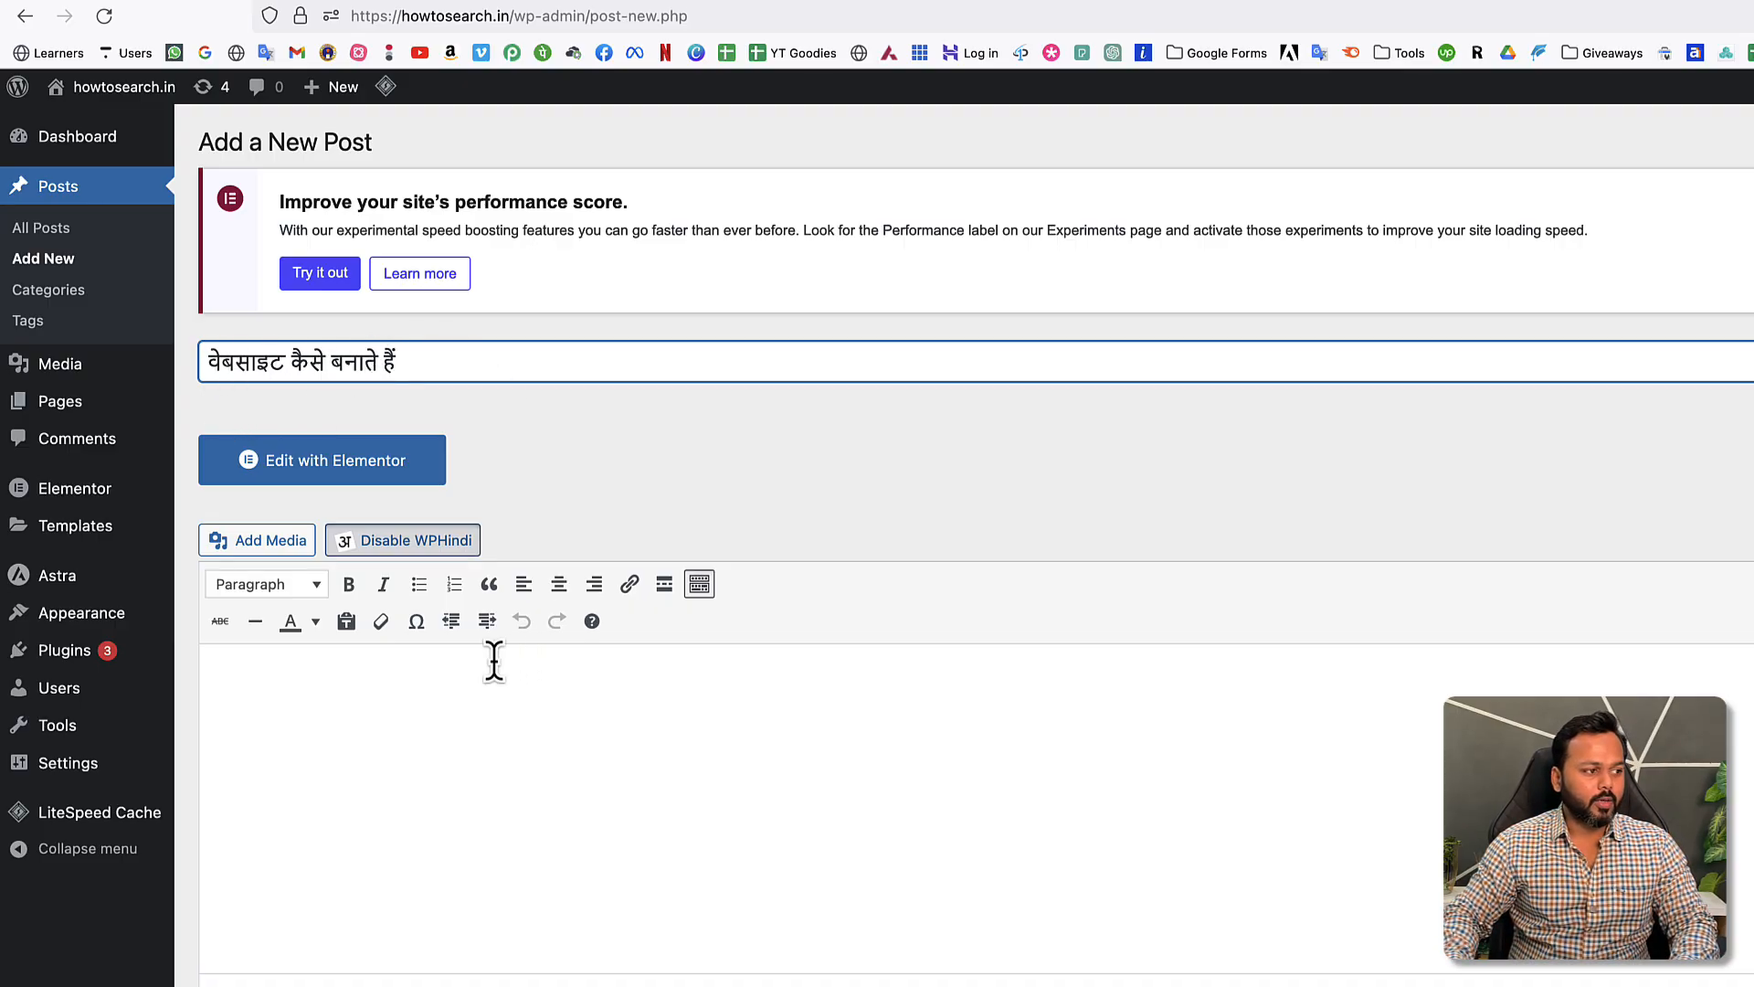
- Disable WPHindi in the editor and append the English word "Website" to the post title
{"action": "left_click", "coordinate": [411, 547]}
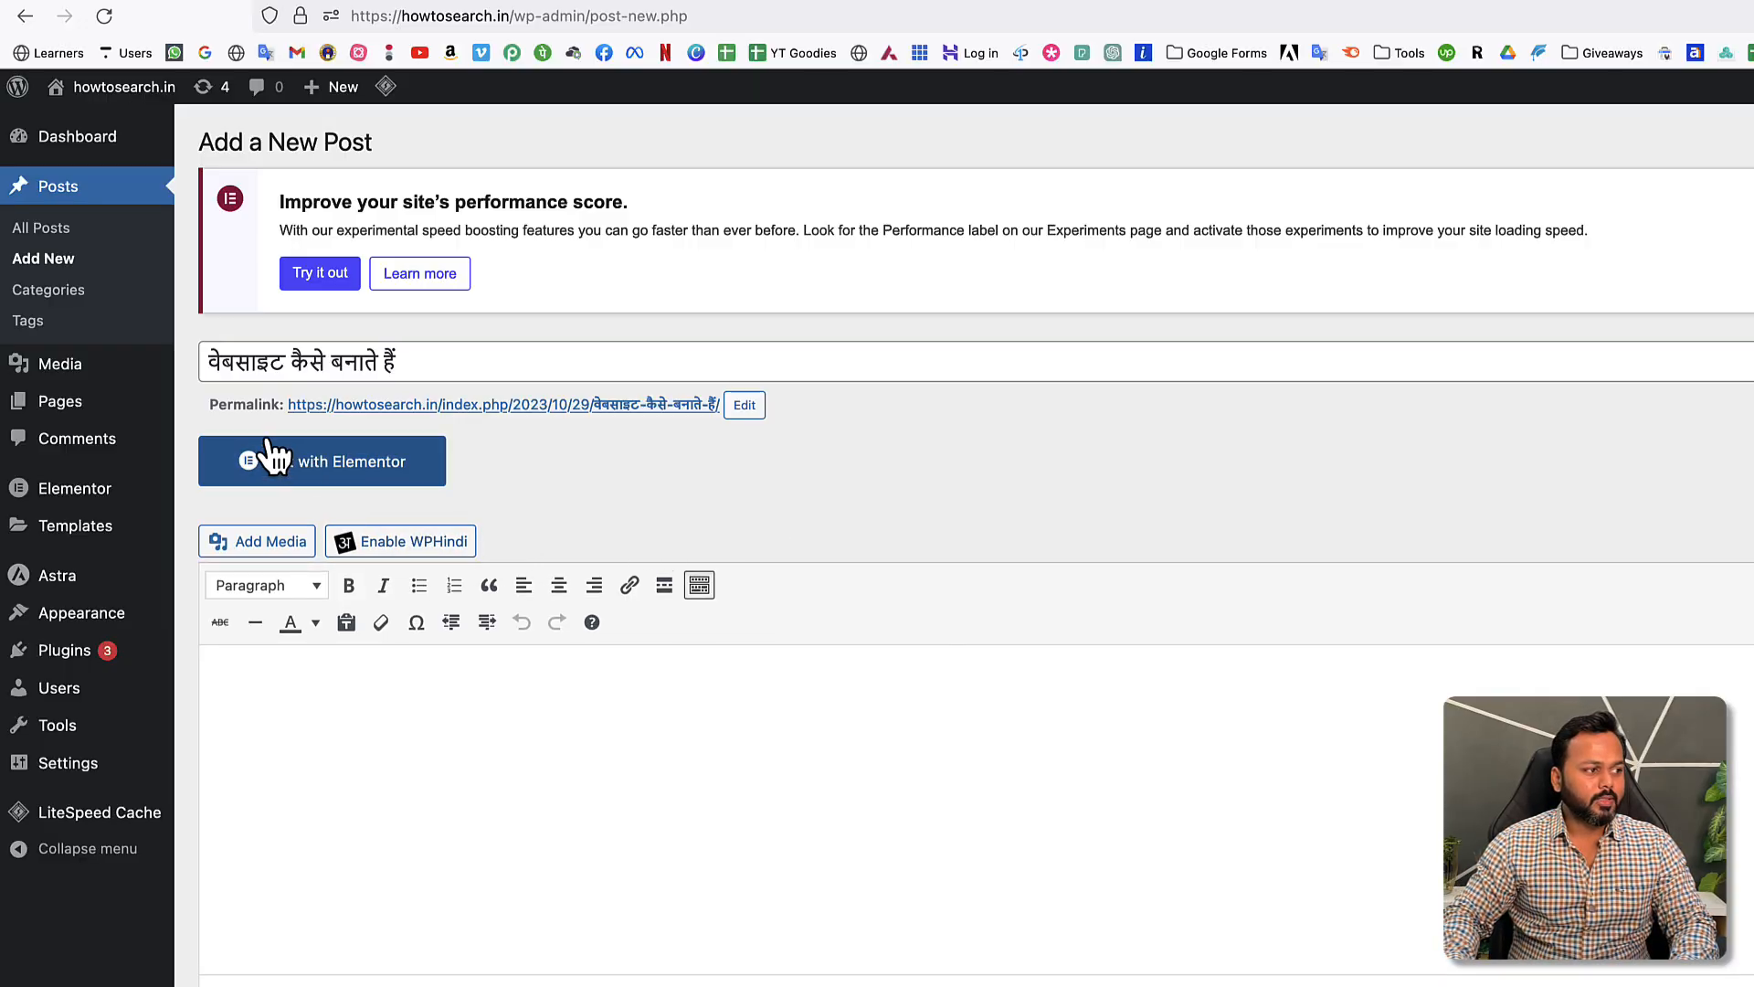
{"action": "left_click", "coordinate": [458, 366]}
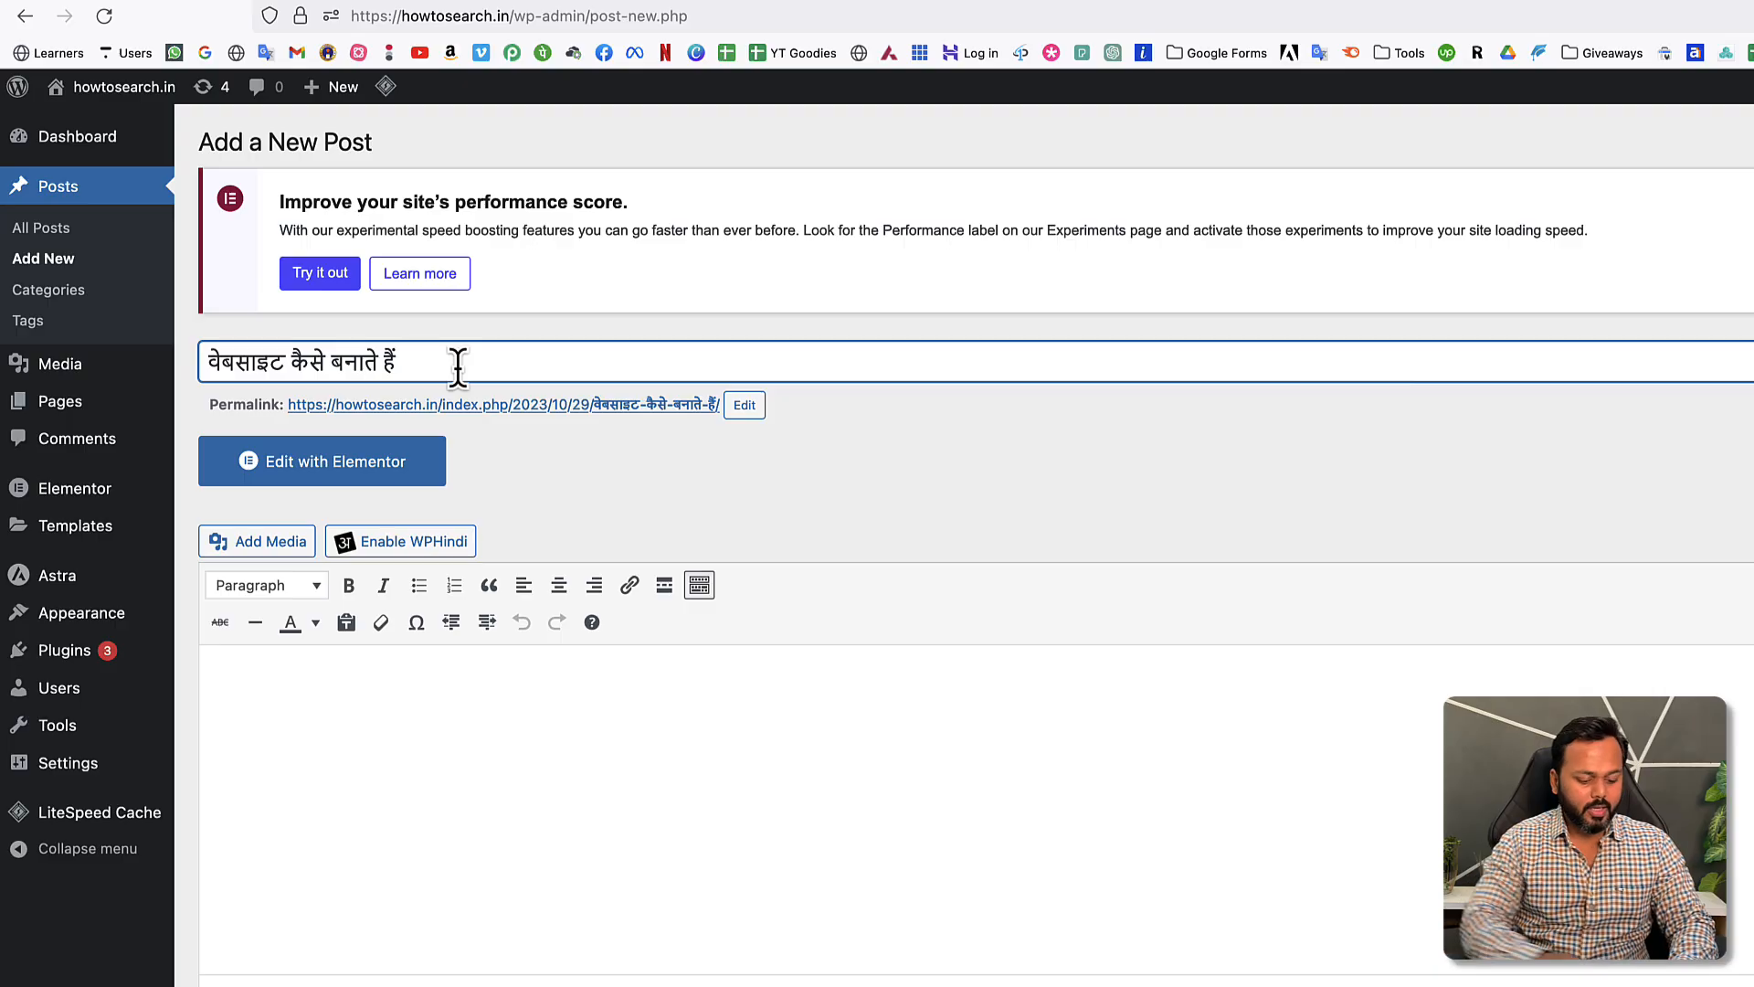
{"action": "type", "text": "Website"}
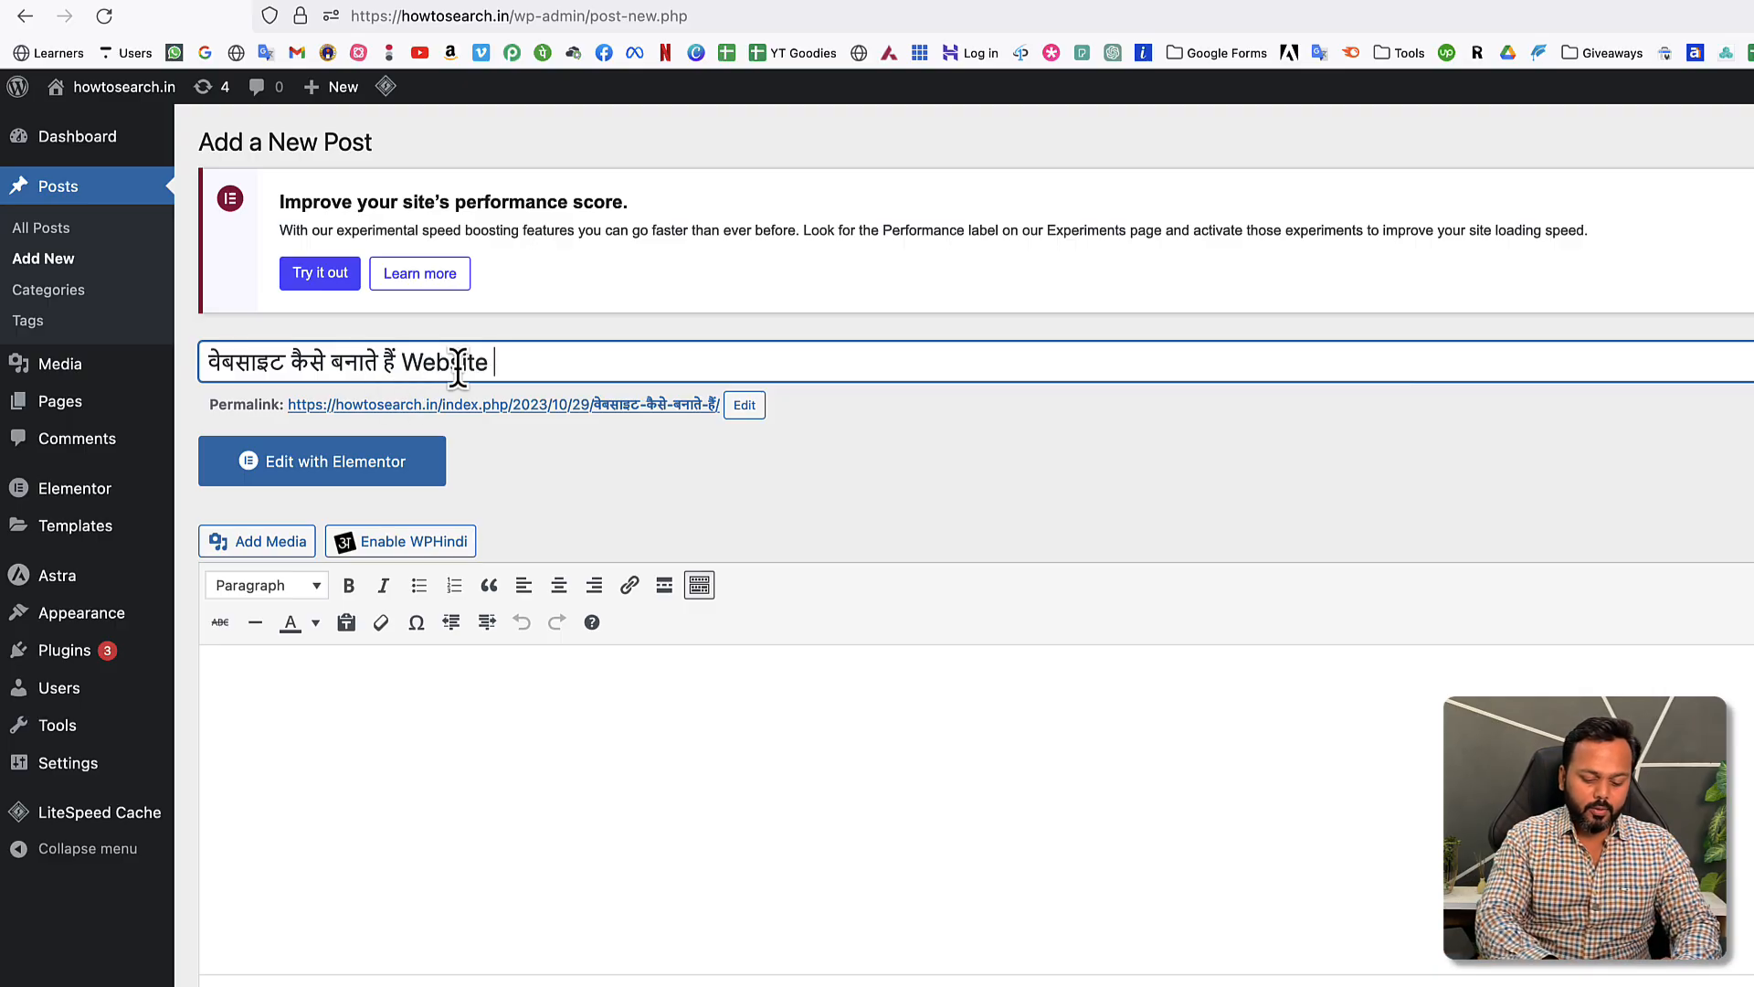
- Delete the English word "Website" from the end of the post title
{"action": "key", "text": "BackSpace"}
{"action": "key", "text": "BackSpace"}
{"action": "key", "text": "BackSpace"}
{"action": "key", "text": "BackSpace"}
{"action": "key", "text": "BackSpace"}
{"action": "key", "text": "BackSpace"}
{"action": "key", "text": "BackSpace"}
{"action": "key", "text": "BackSpace"}
{"action": "key", "text": "BackSpace"}
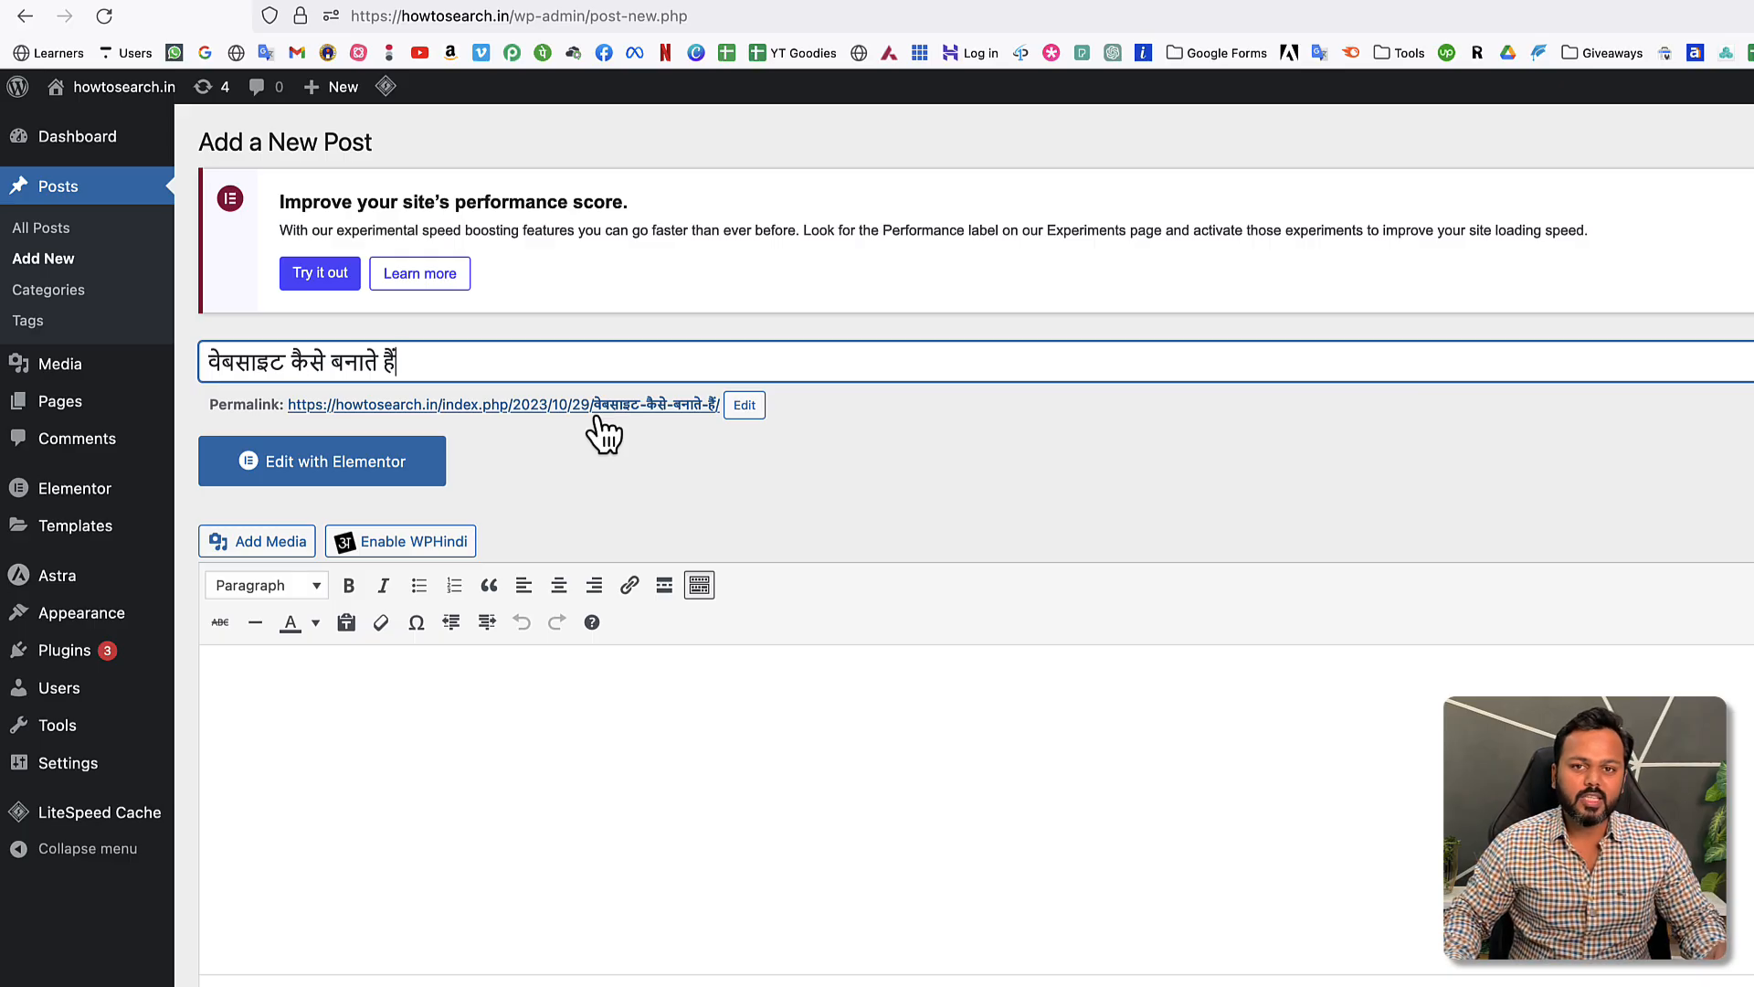
- Replace the Hindi permalink slug of the post with "website-kaise-banate-hain"
{"action": "left_click", "coordinate": [744, 407]}
{"action": "left_click_drag", "start_coordinate": [740, 407], "coordinate": [583, 400]}
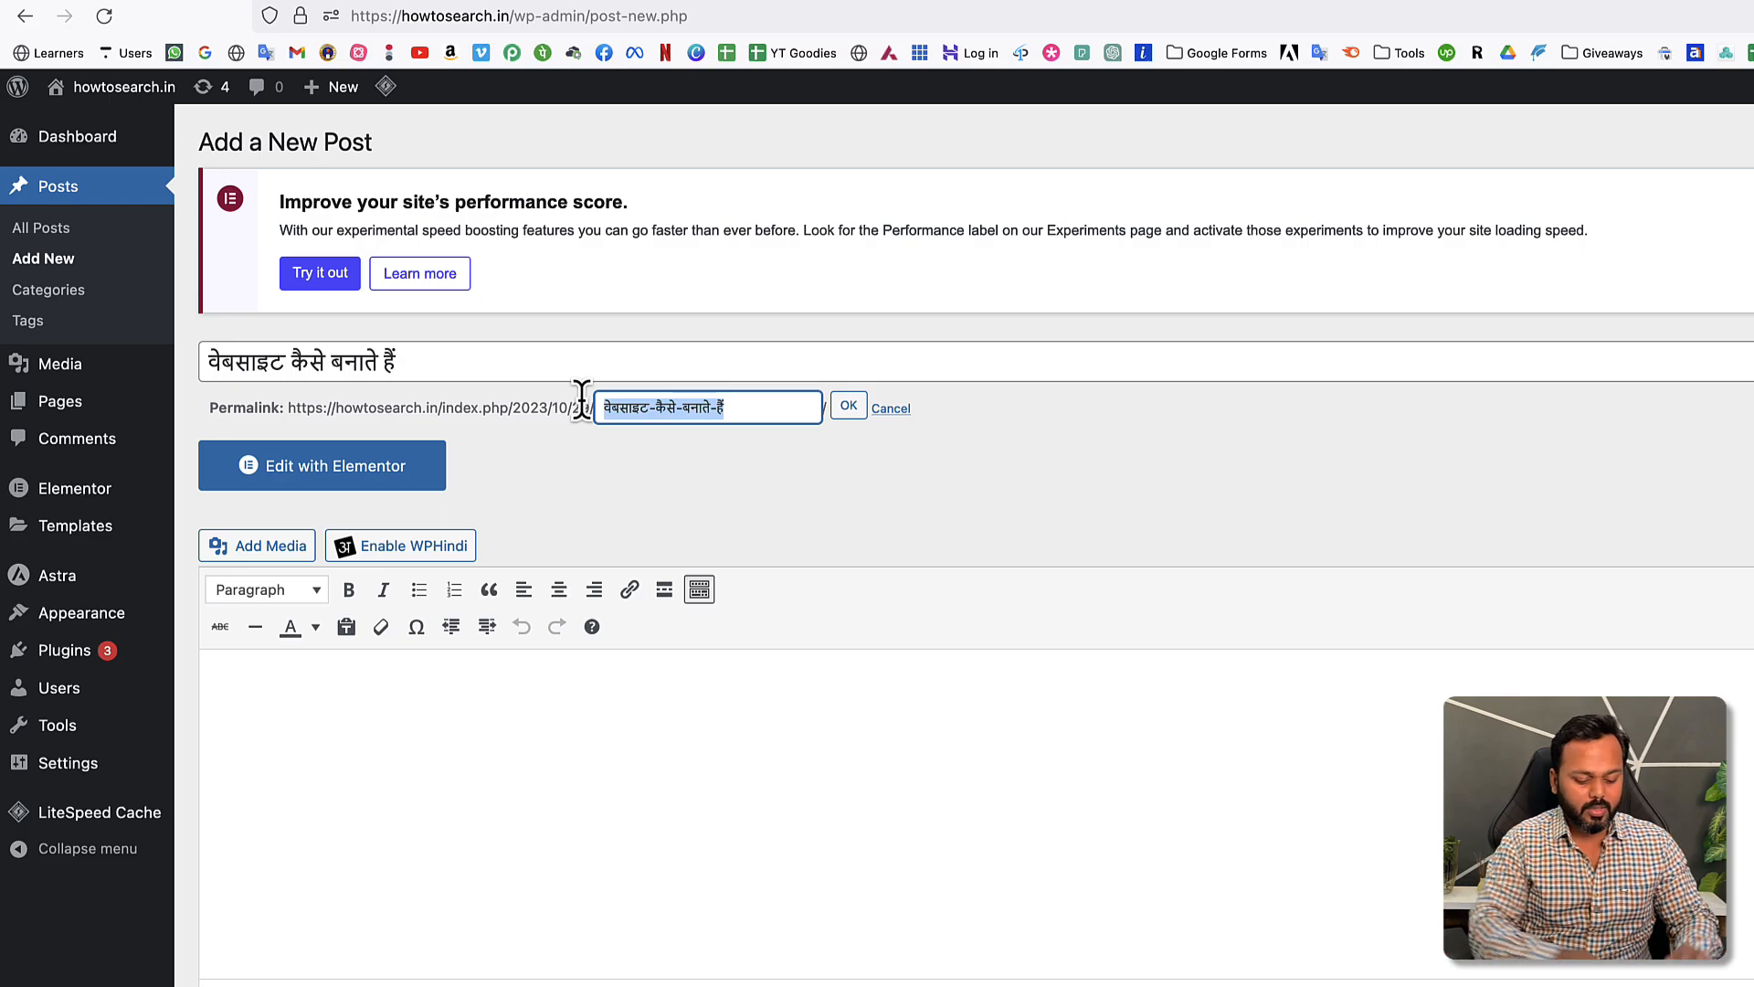
{"action": "type", "text": "website-ak"}
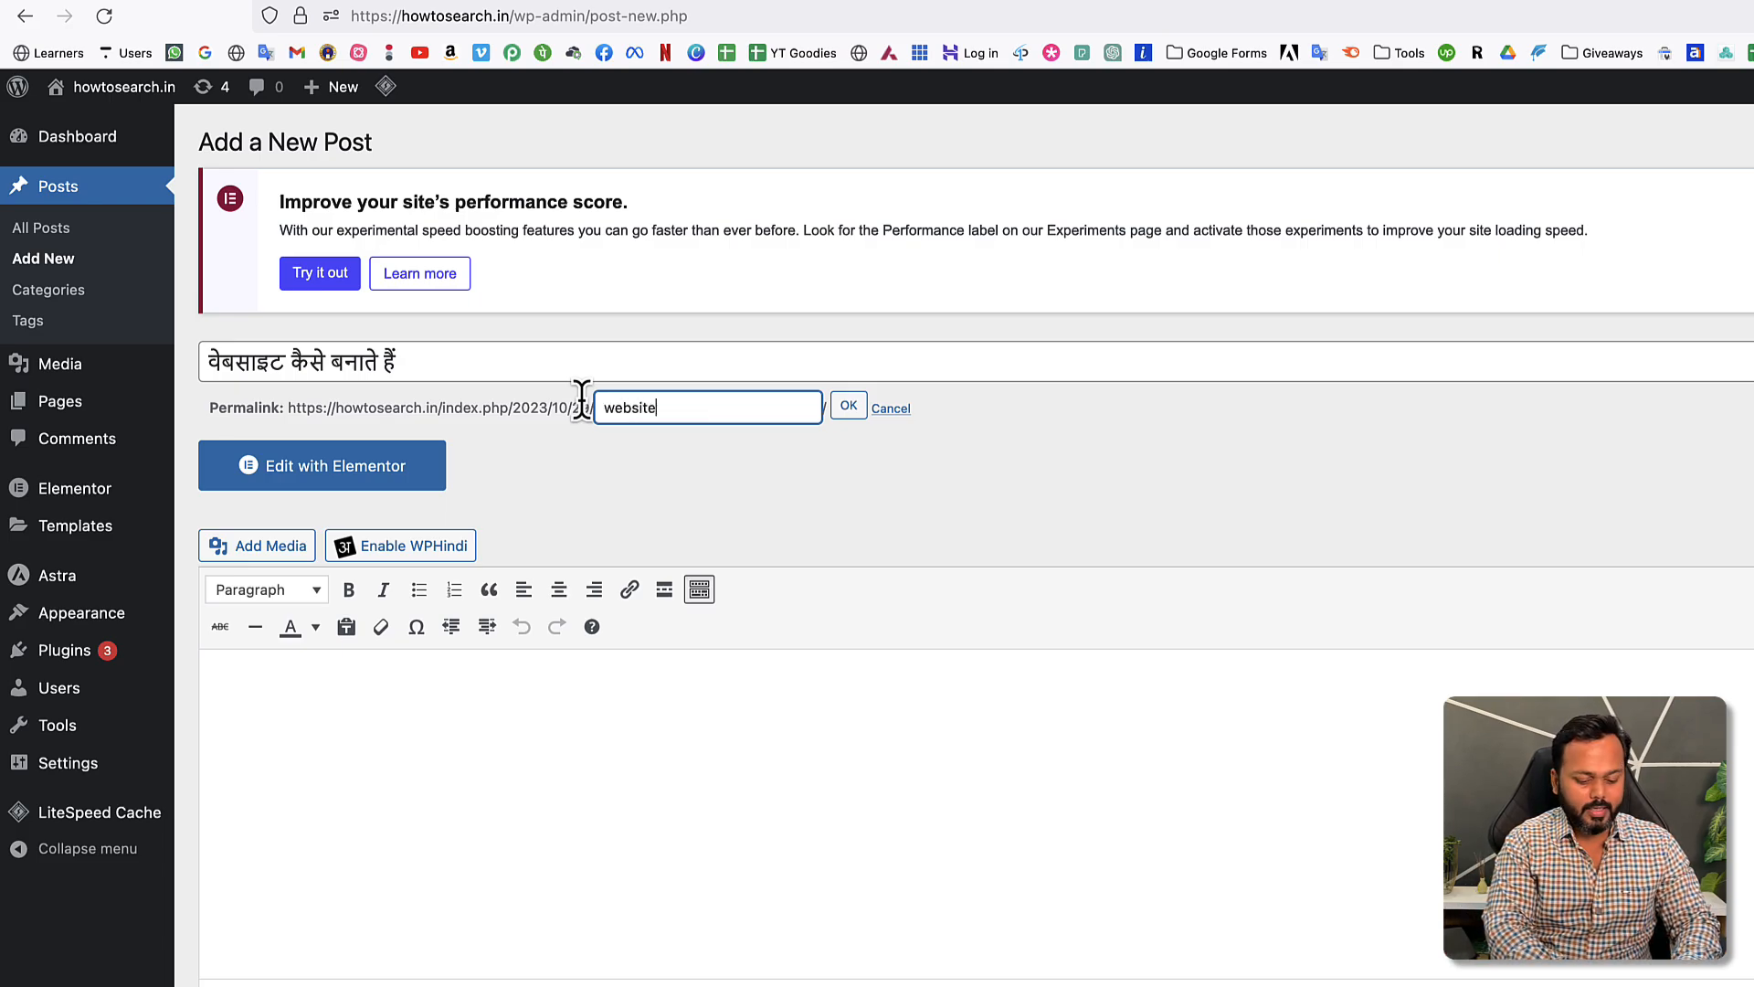
{"action": "key", "text": "BackSpace"}
{"action": "key", "text": "BackSpace"}
{"action": "type", "text": "k"}
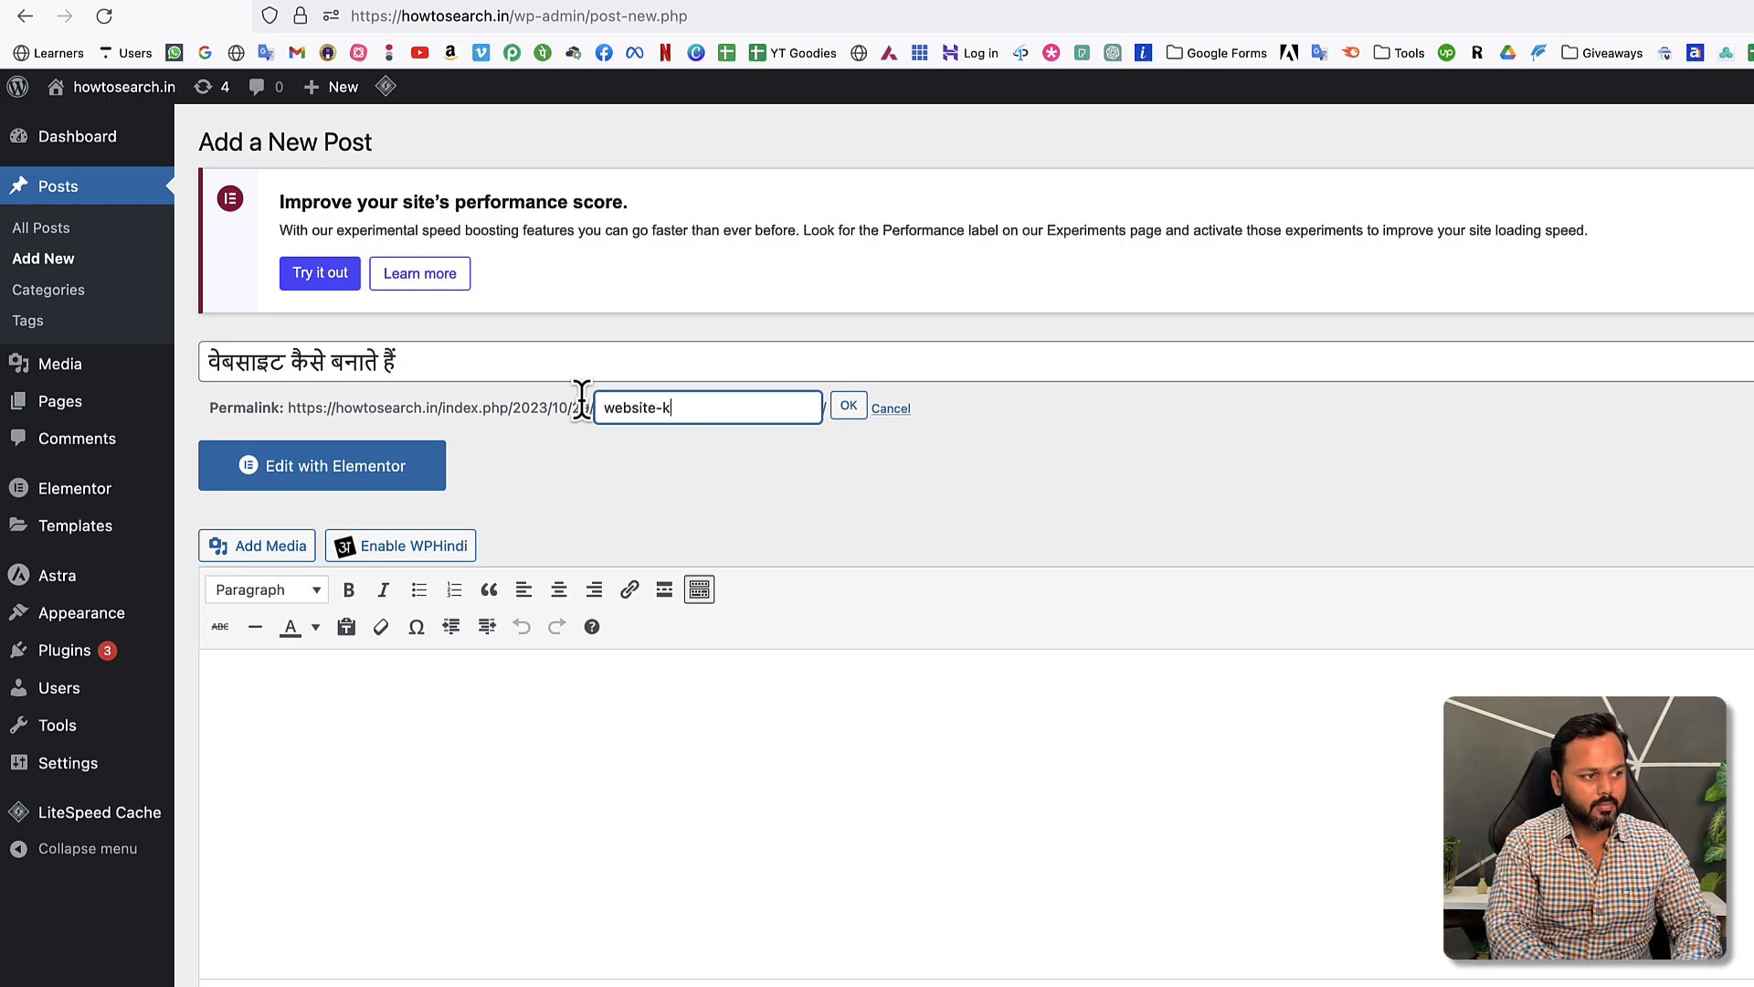
{"action": "type", "text": "aise-banat"}
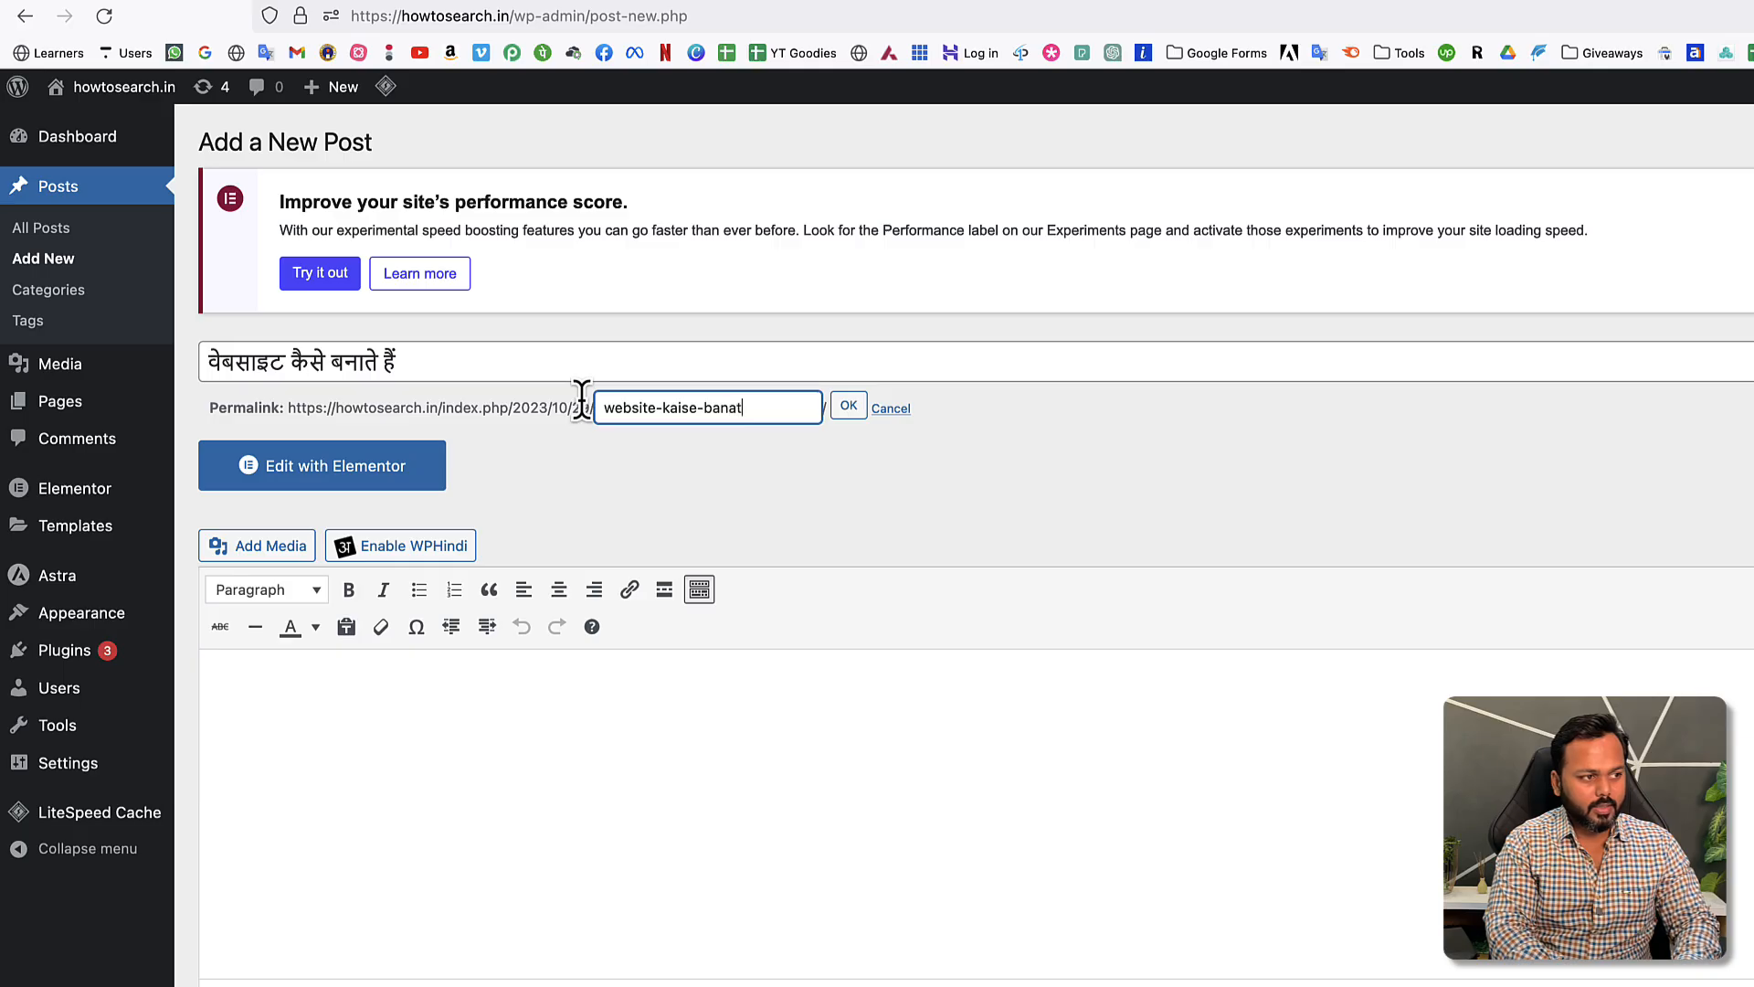
{"action": "type", "text": "e-hain"}
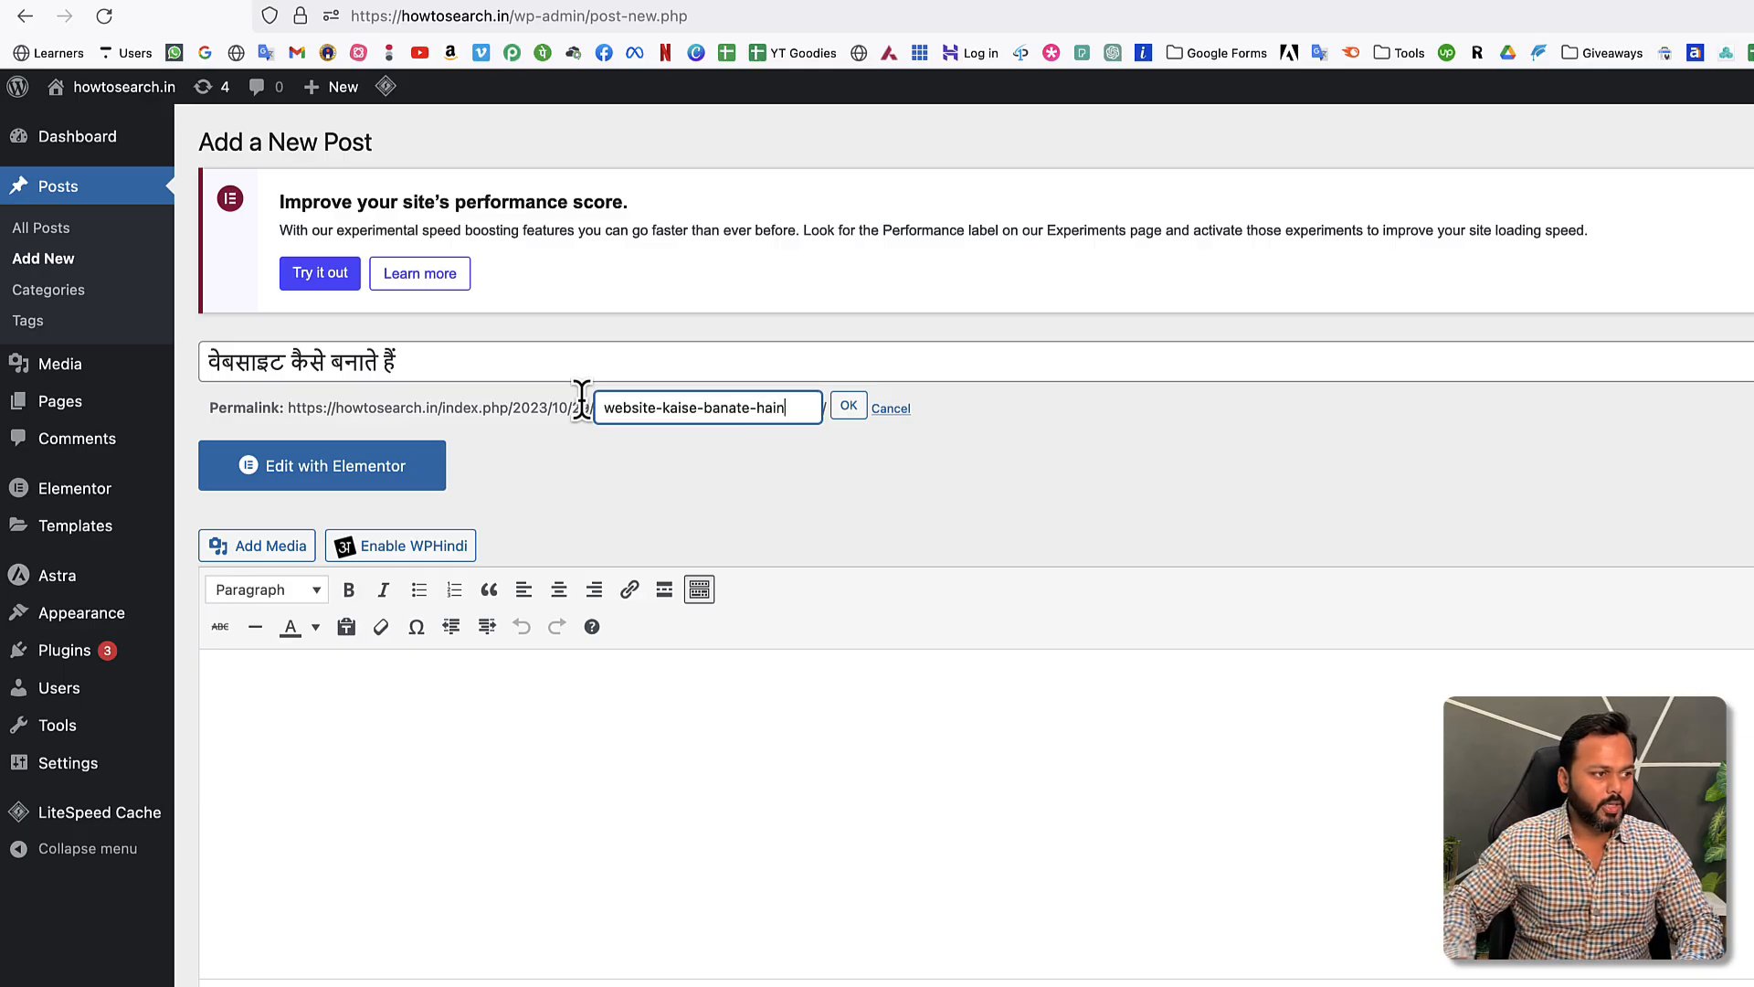
{"action": "left_click", "coordinate": [849, 405]}
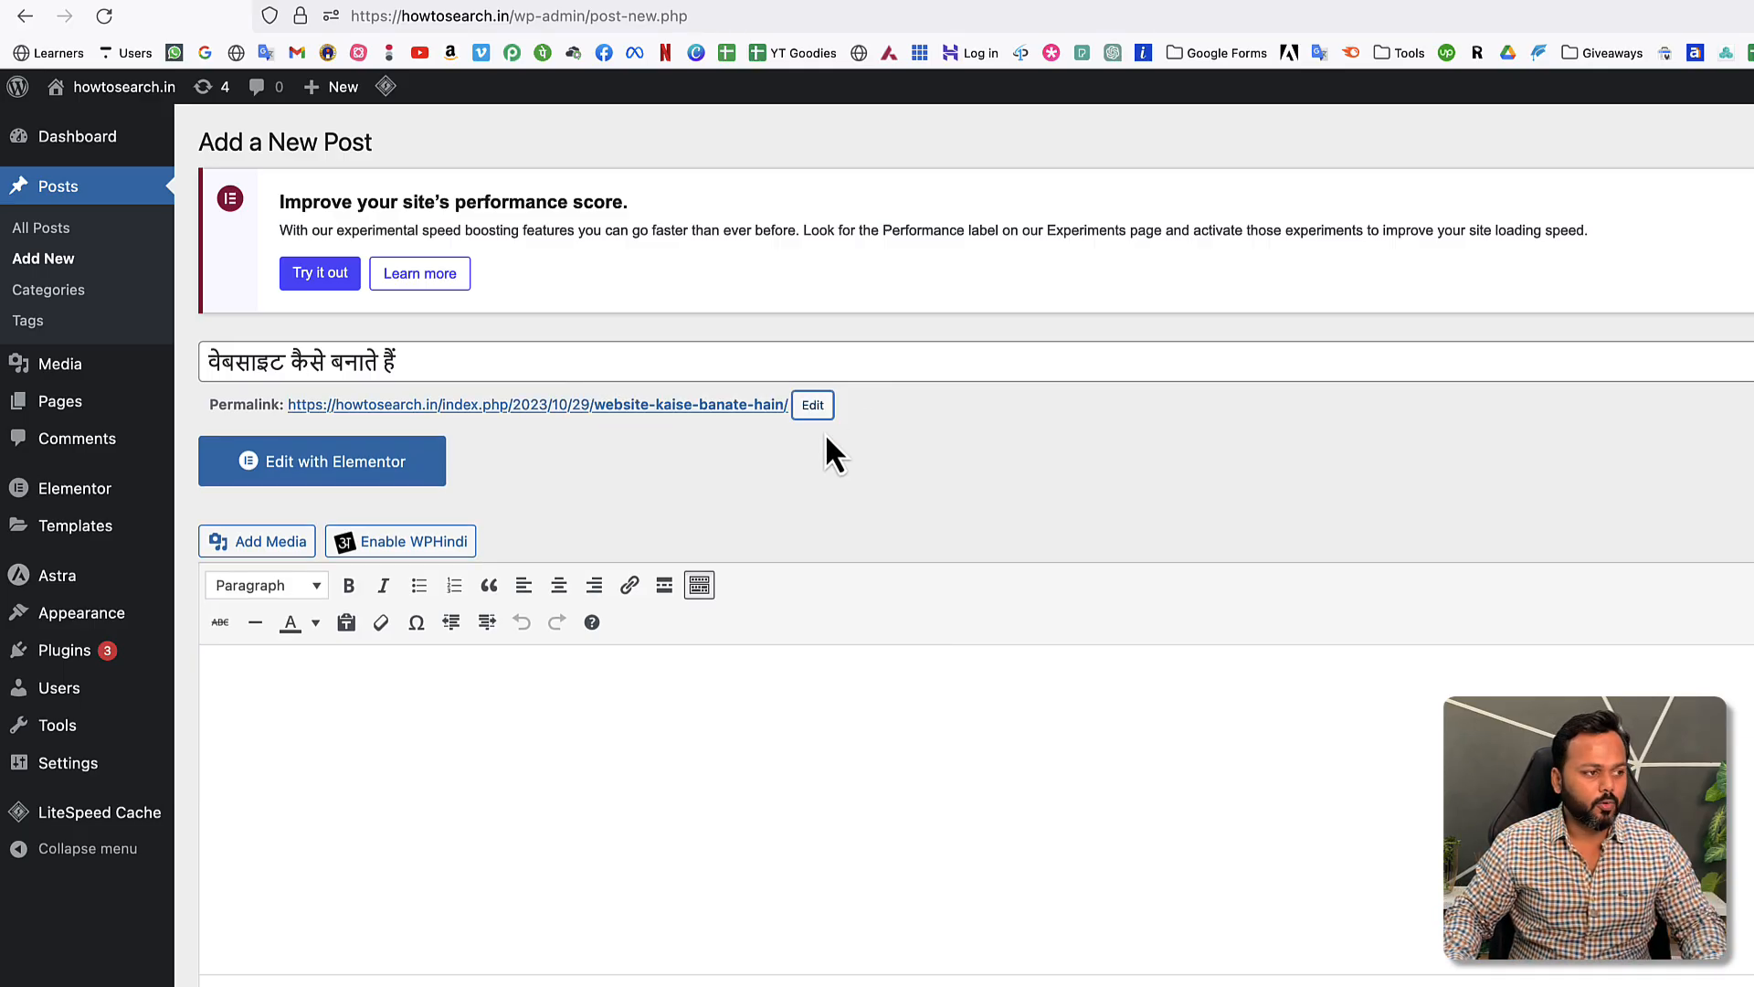
- Re-enable WPHindi and write in the post body: आज की डेट में किसी भी बिज़नेस को ऑनलाइन लेकर जाने के लिए एक वेबसाइट की ज़रूरत होती है।
{"action": "left_click", "coordinate": [382, 543]}
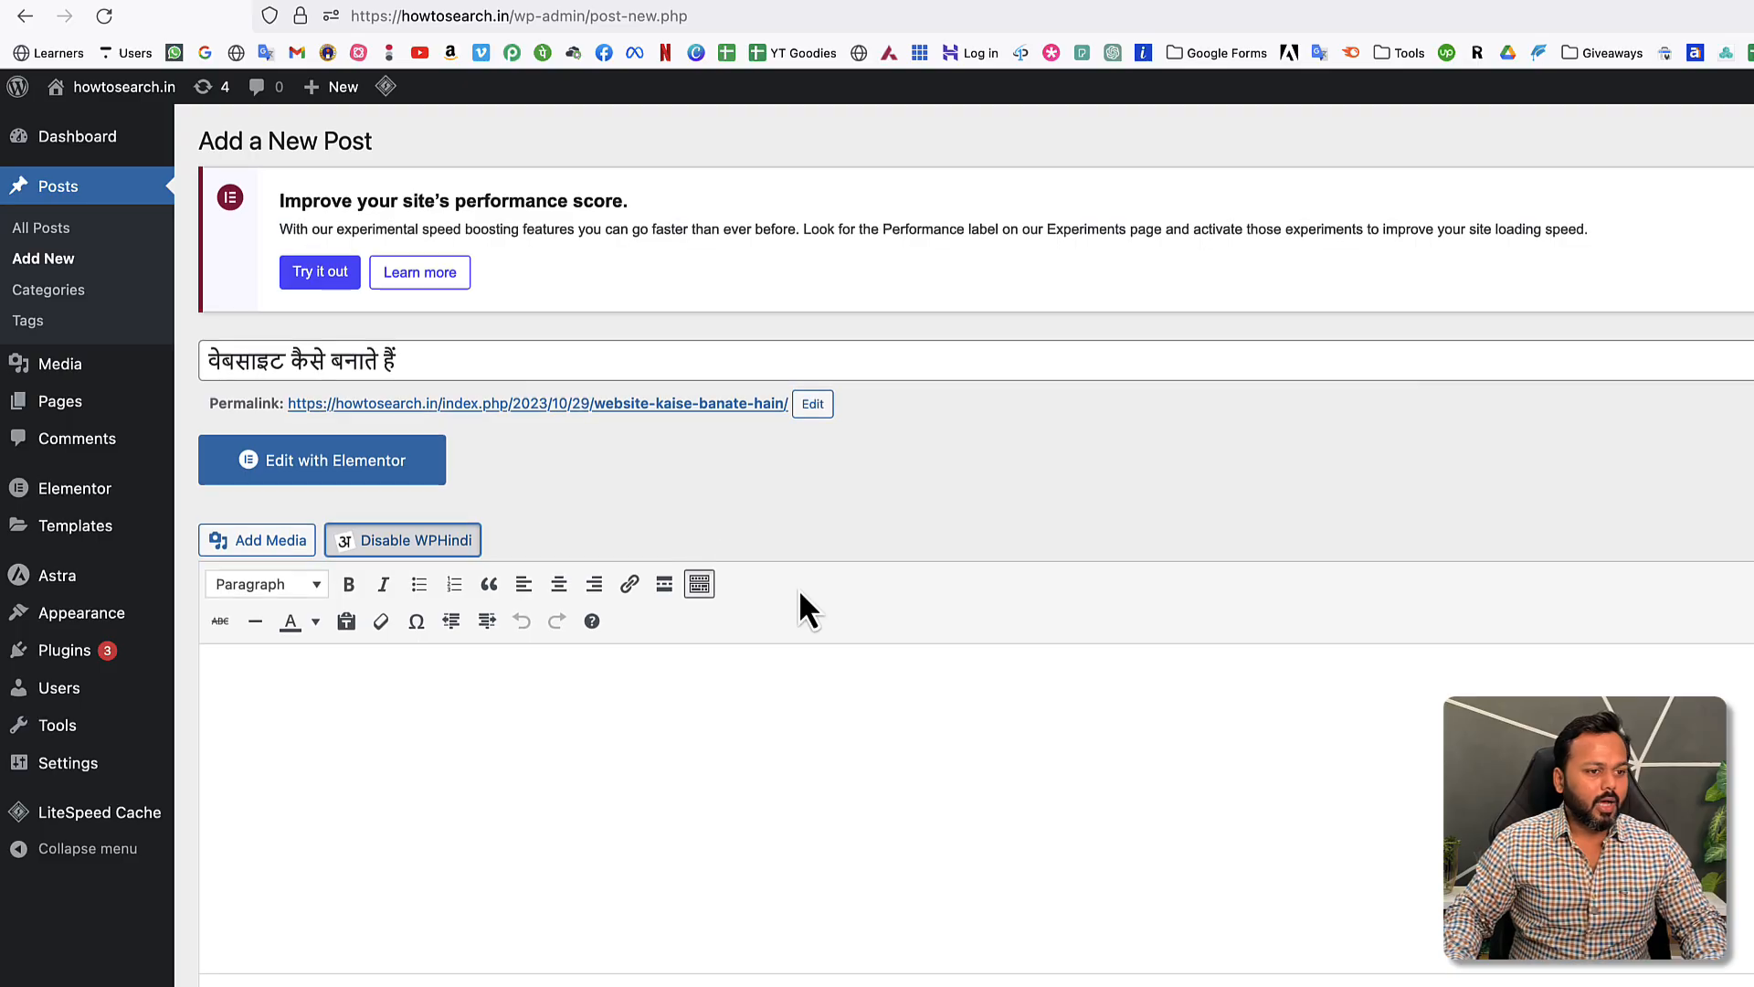
{"action": "scroll", "coordinate": [801, 594], "scroll_direction": "down", "scroll_amount": 3}
{"action": "left_click", "coordinate": [470, 549]}
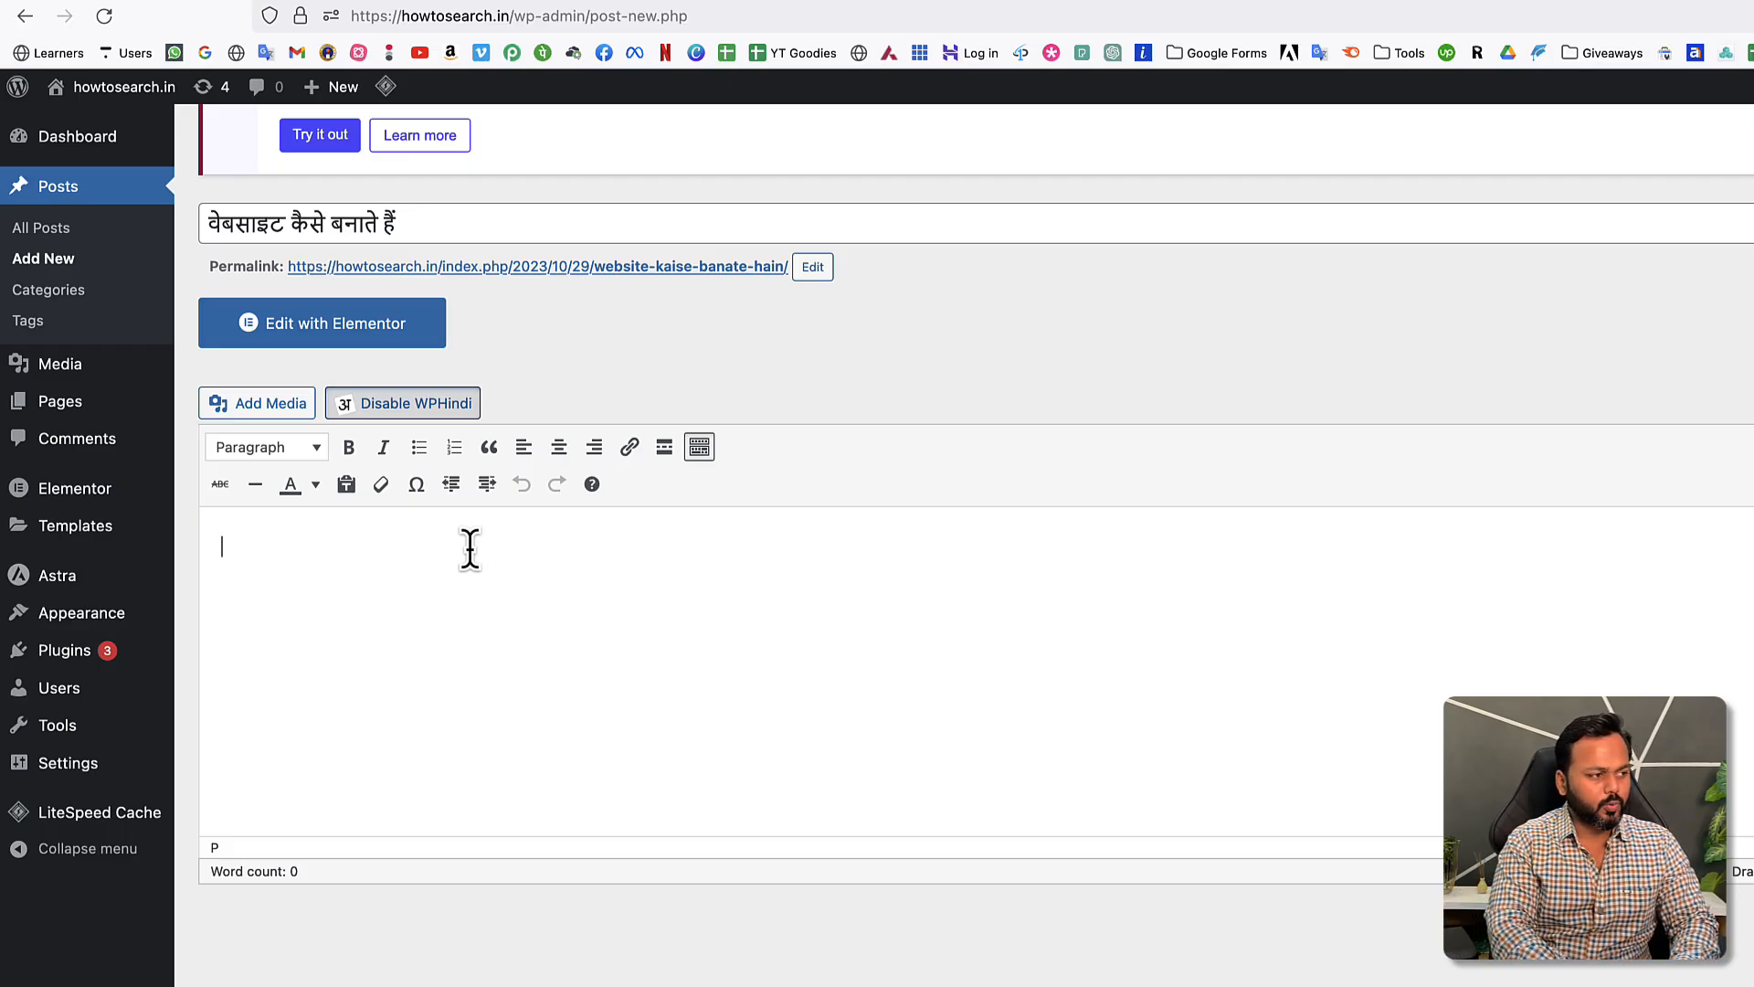
{"action": "type", "text": "aaj ki d"}
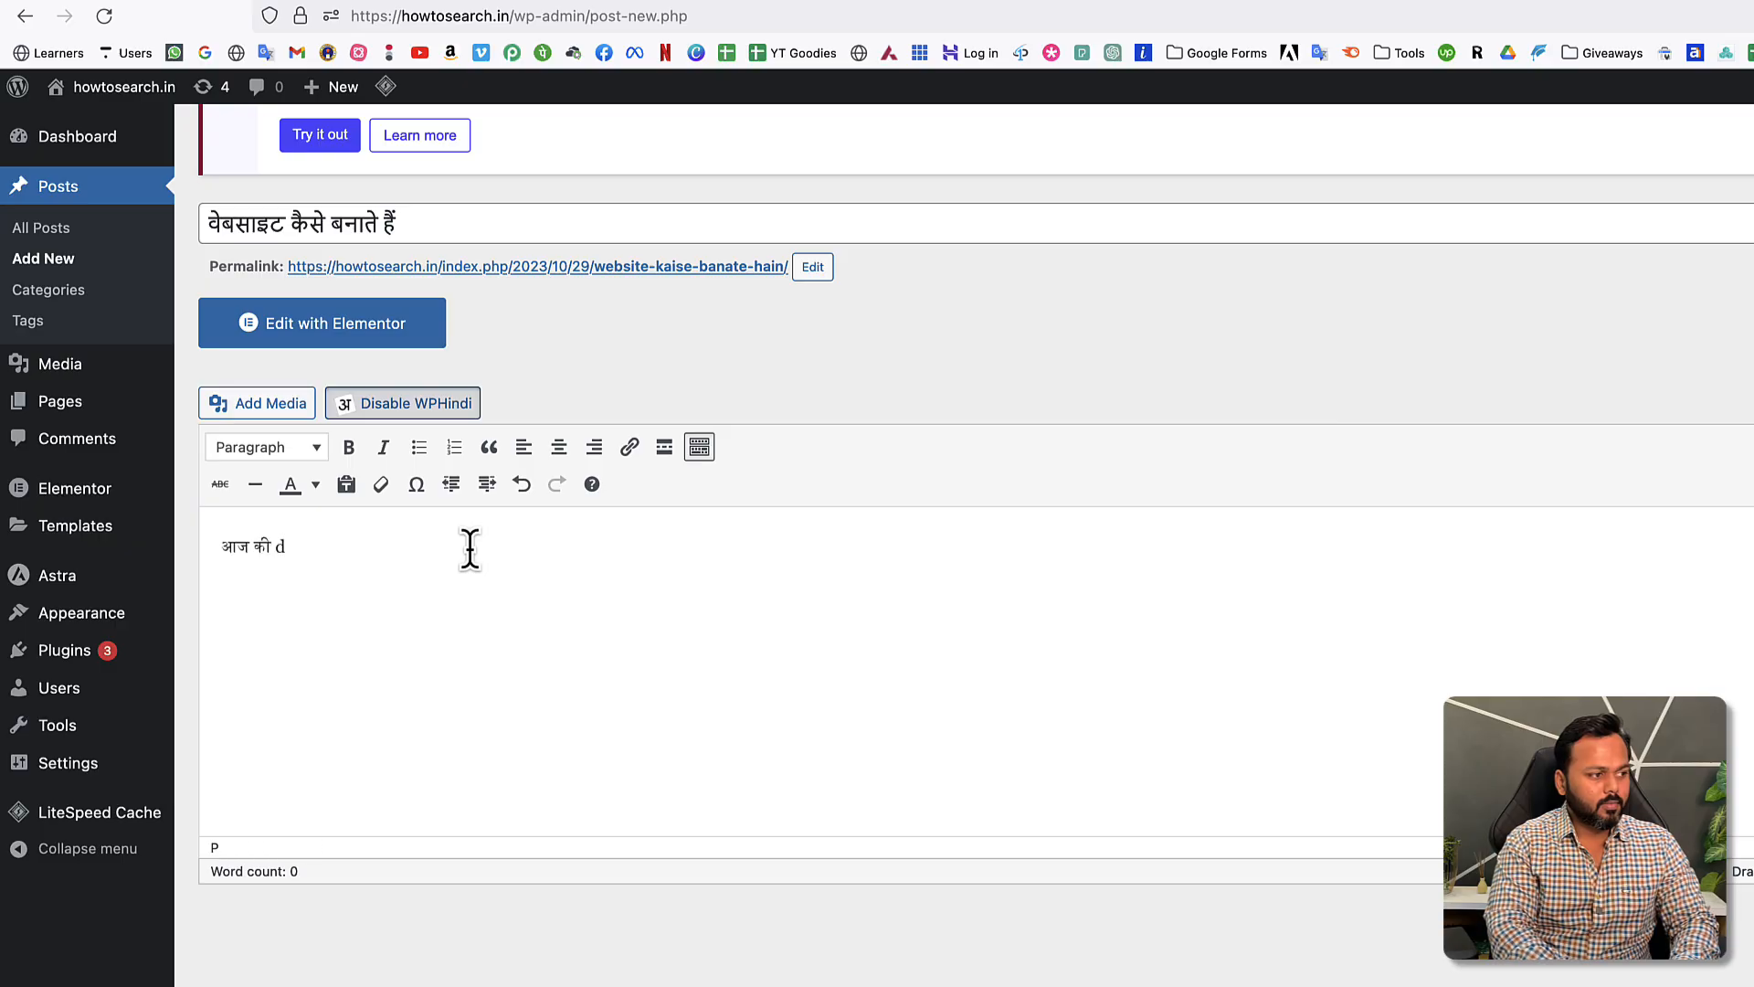
{"action": "type", "text": "ate mein kisi bh"}
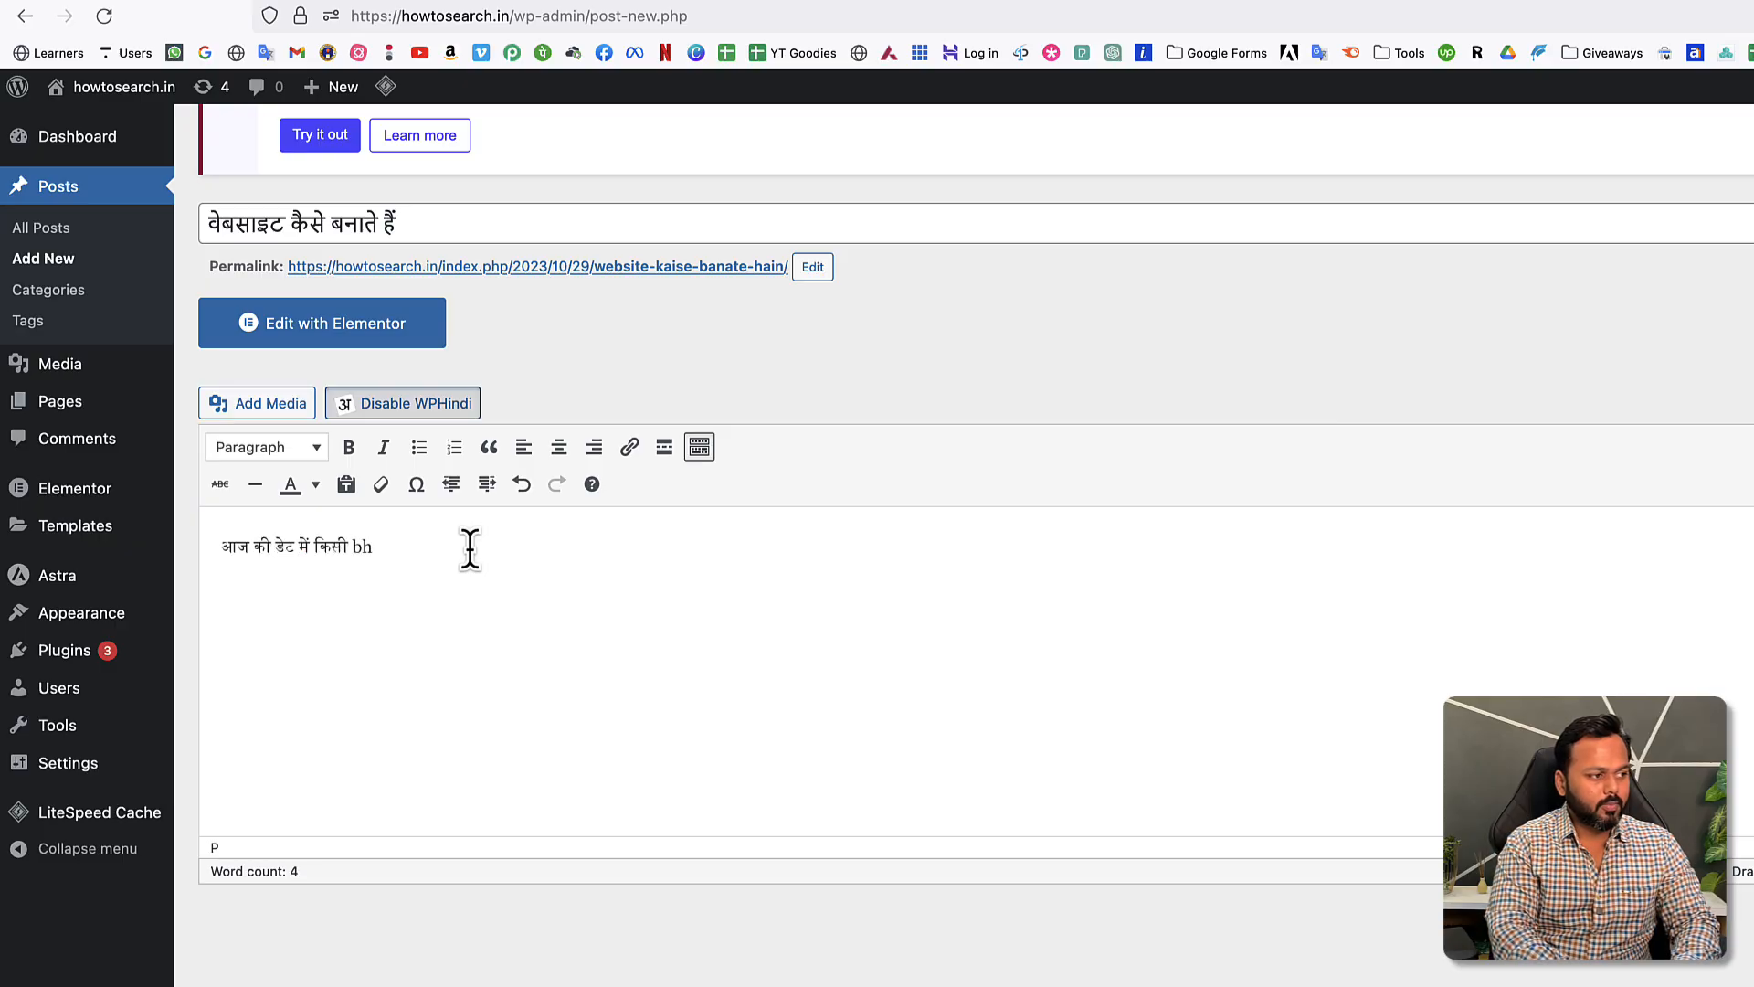
{"action": "type", "text": "i busine"}
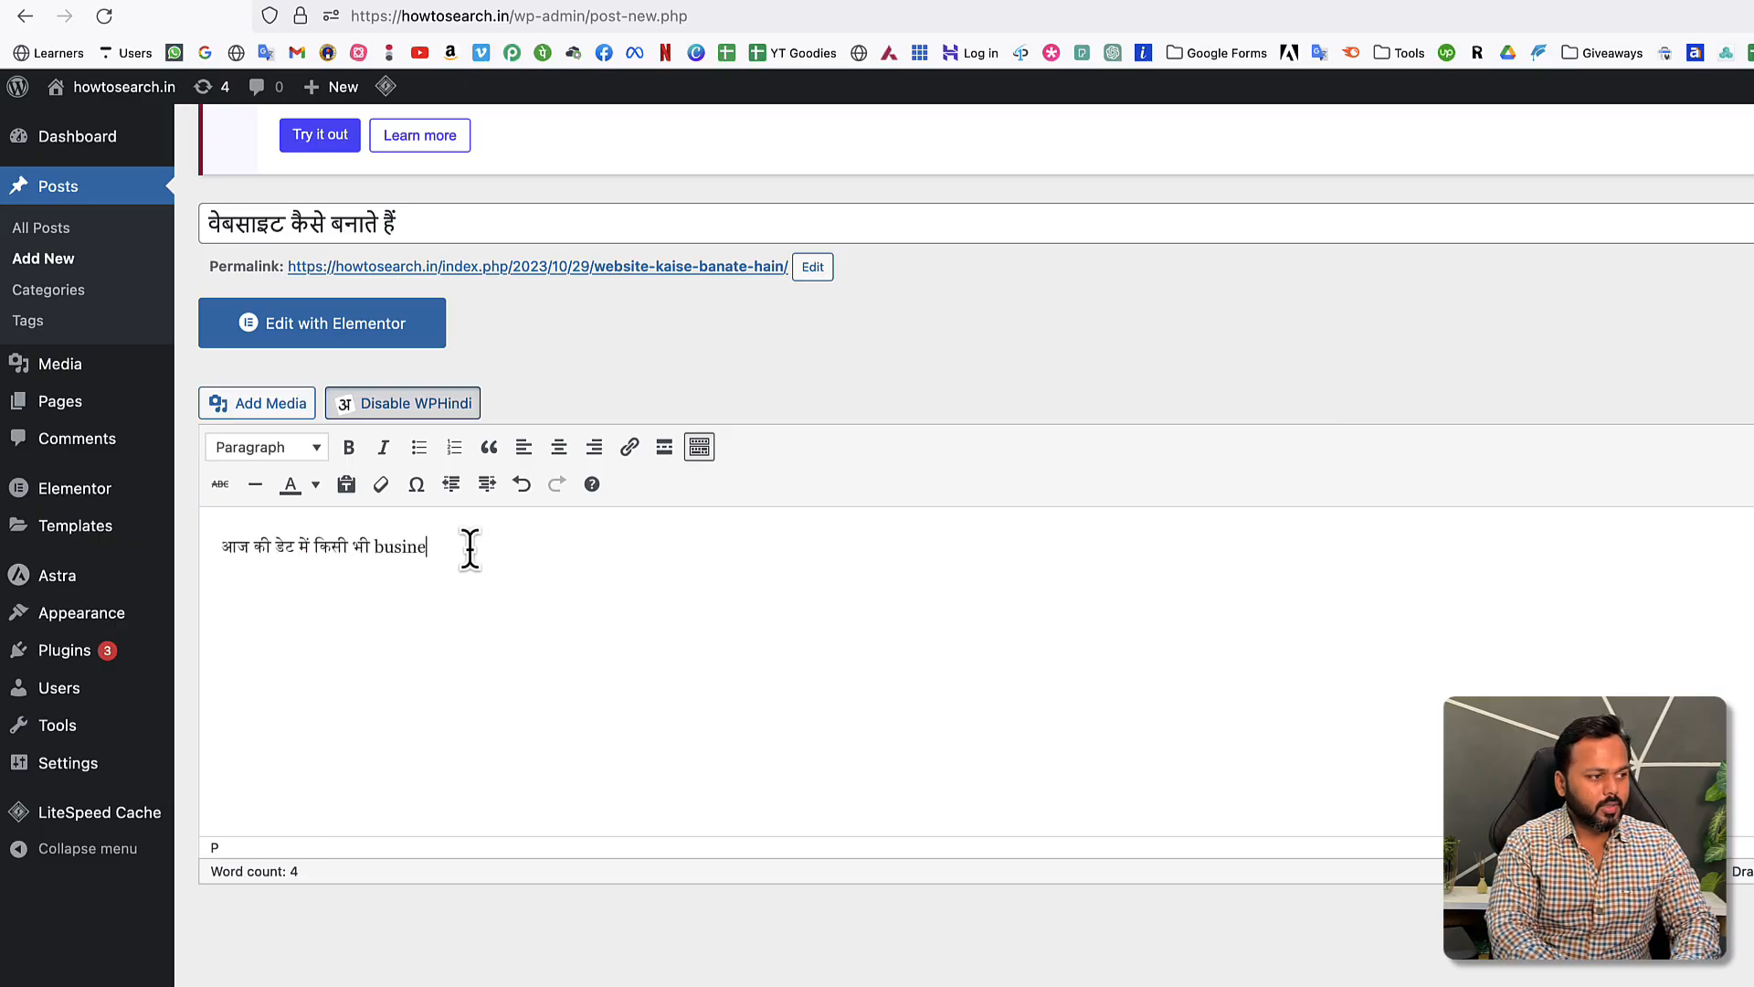
{"action": "type", "text": "ss ko online "}
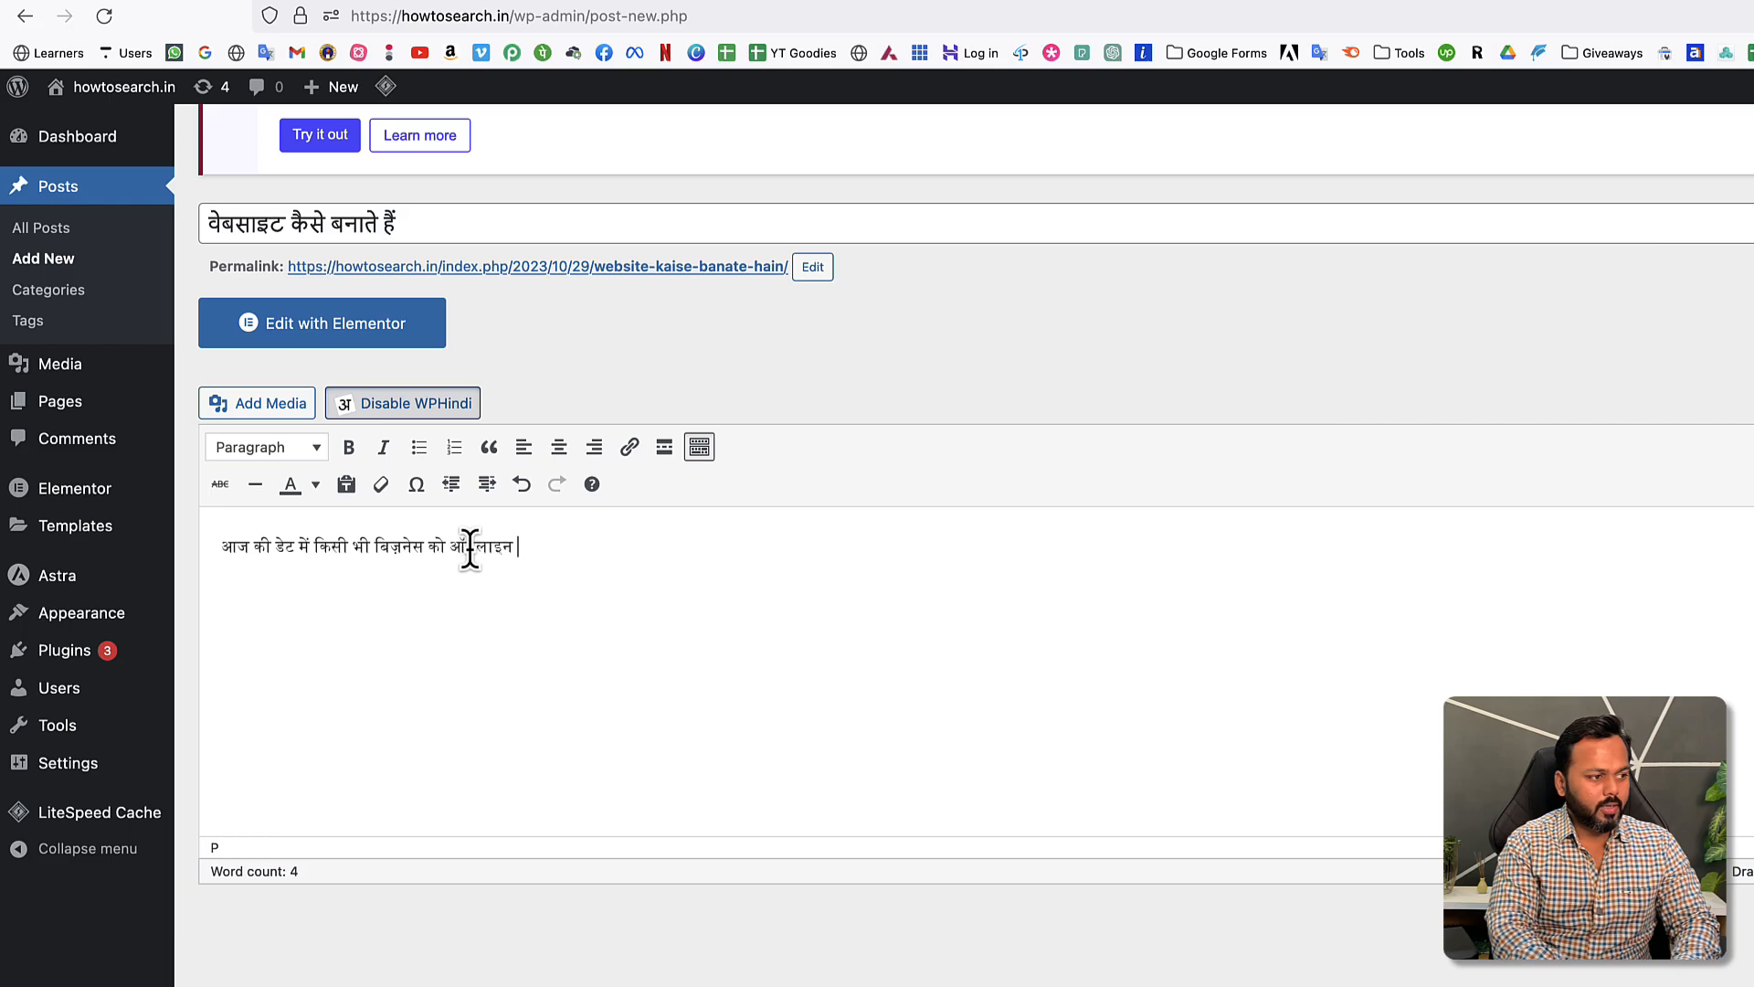
{"action": "type", "text": "lekar j"}
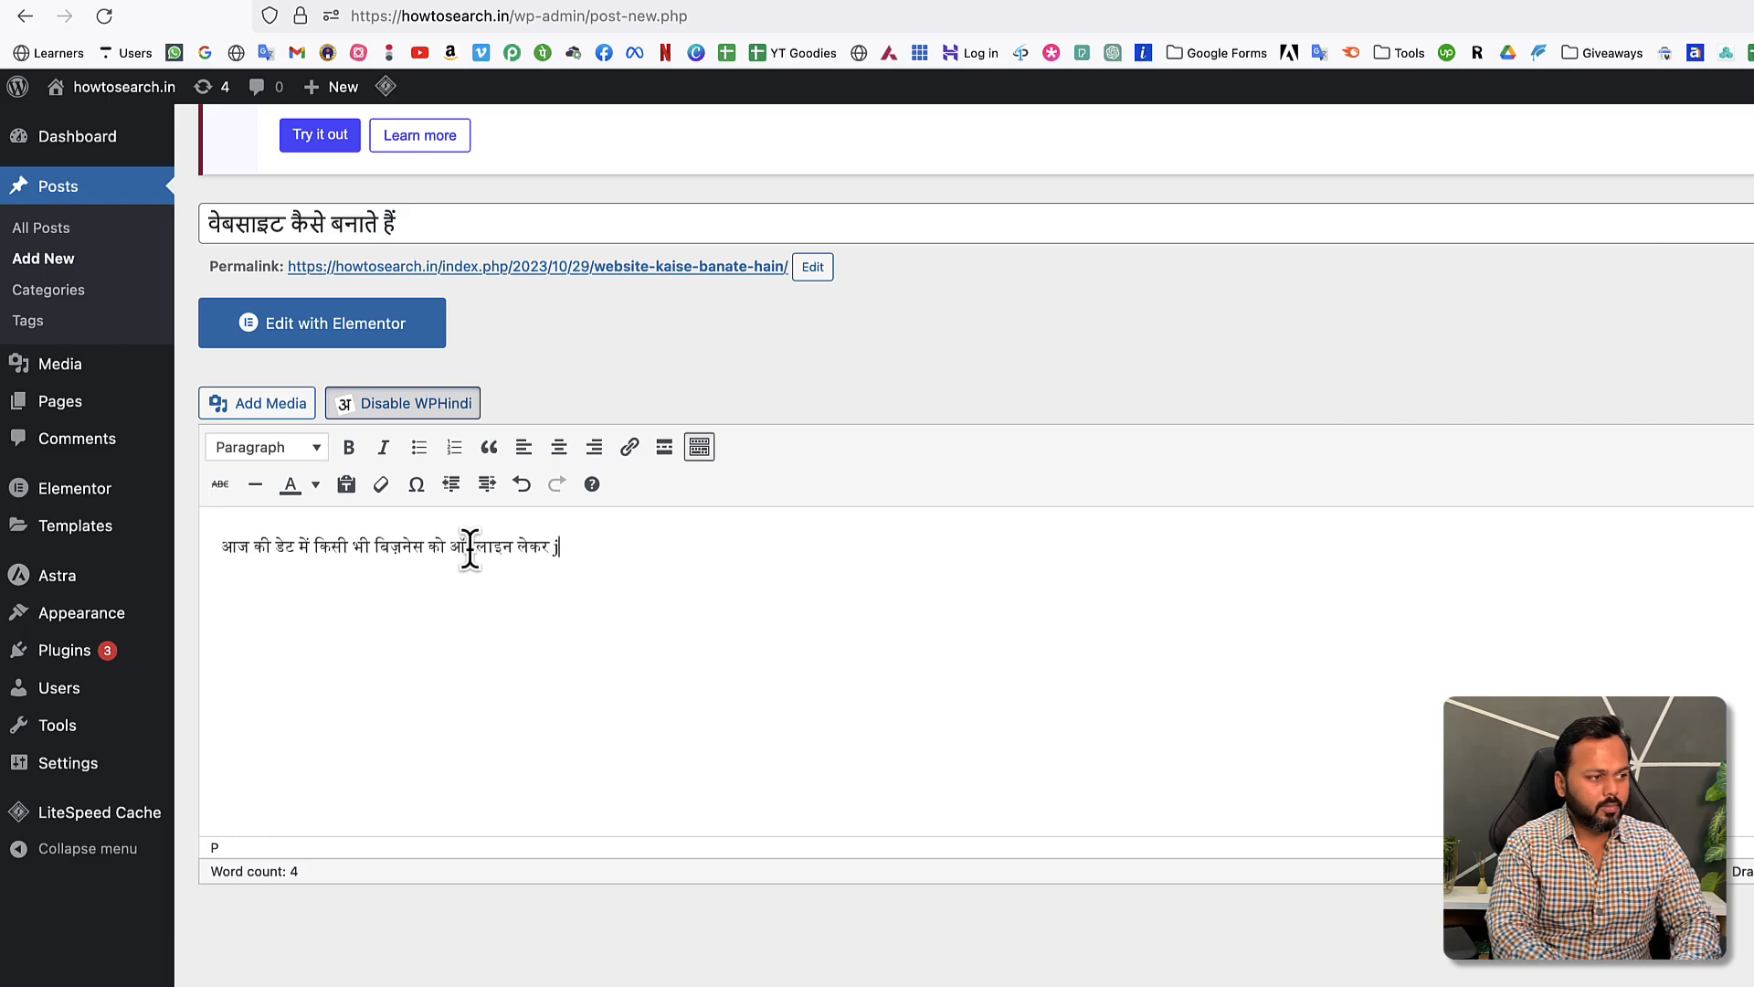
{"action": "type", "text": "ane ke liye"}
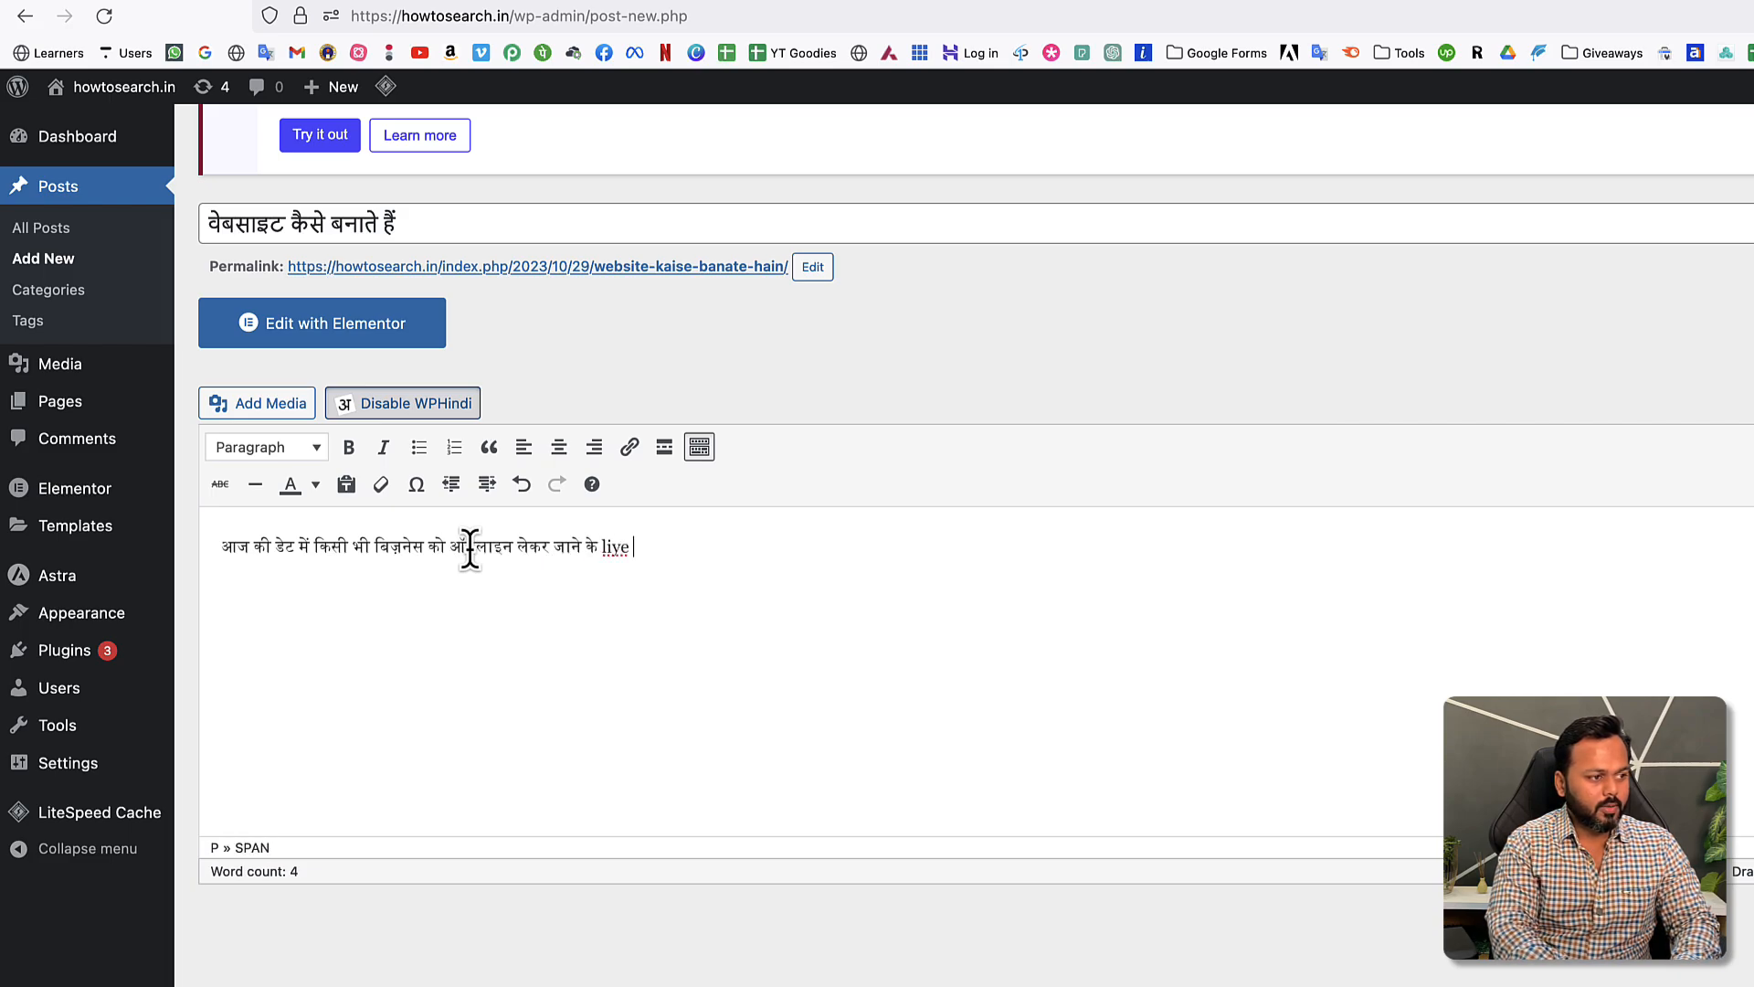
{"action": "type", "text": " ek website ki "}
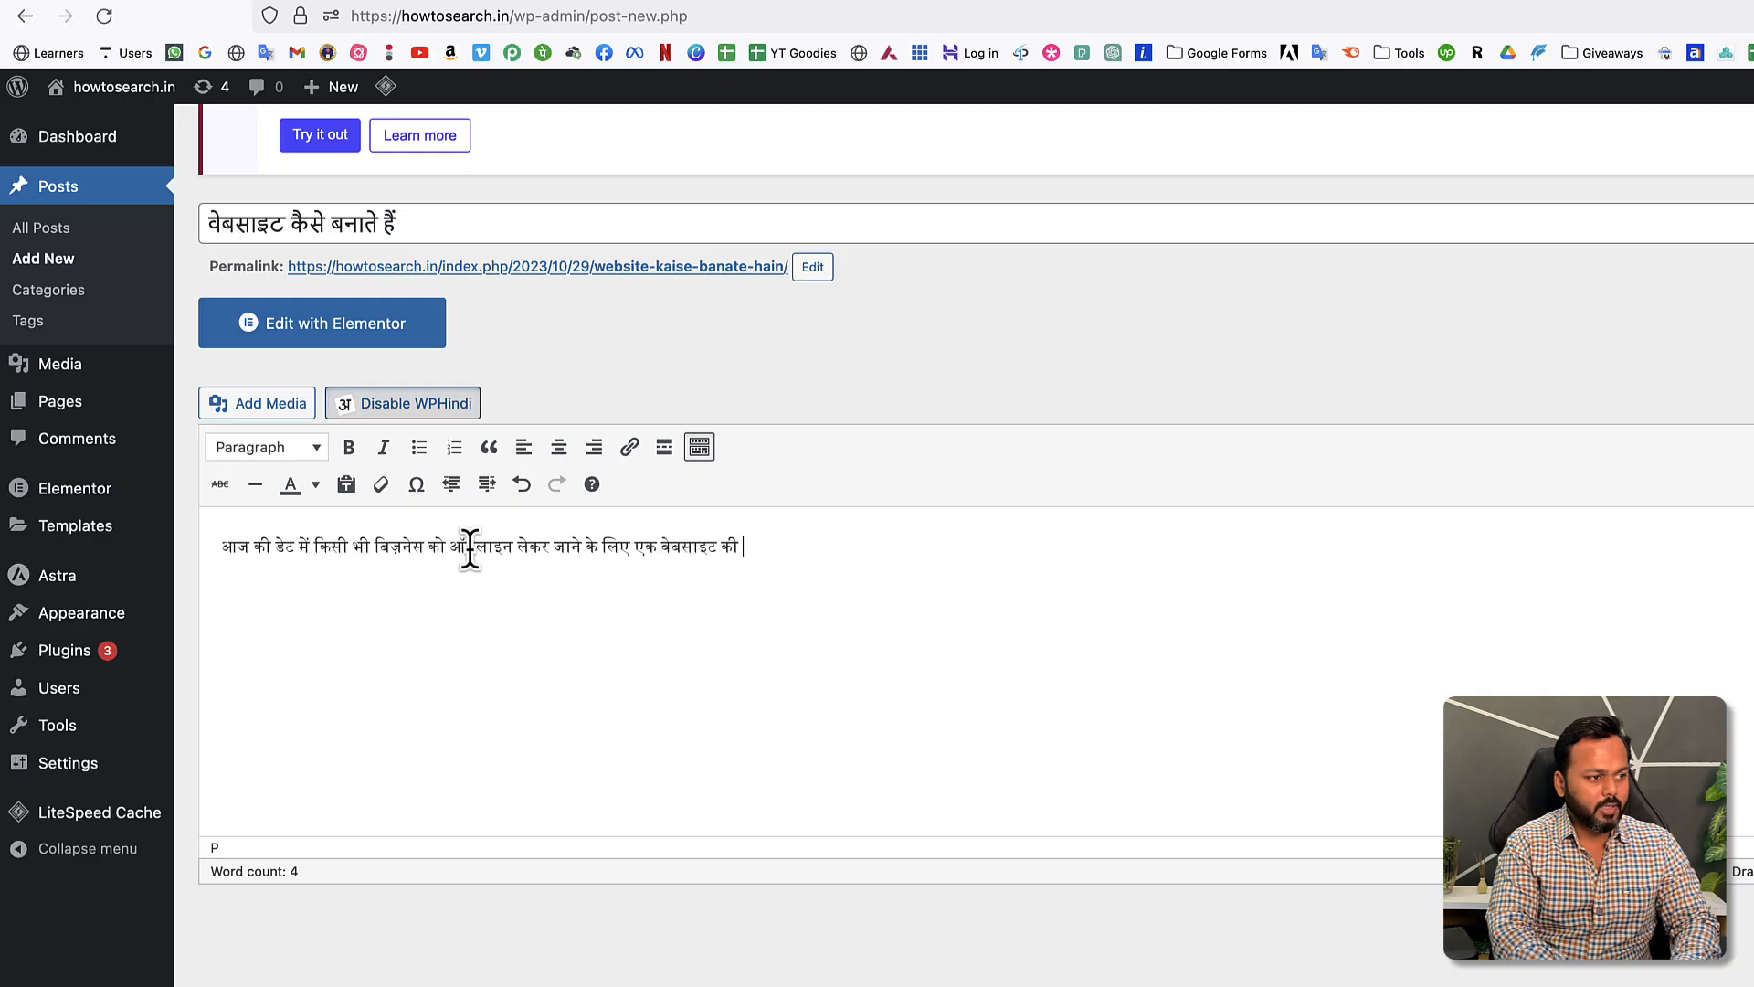
{"action": "type", "text": "zarurat hoti h"}
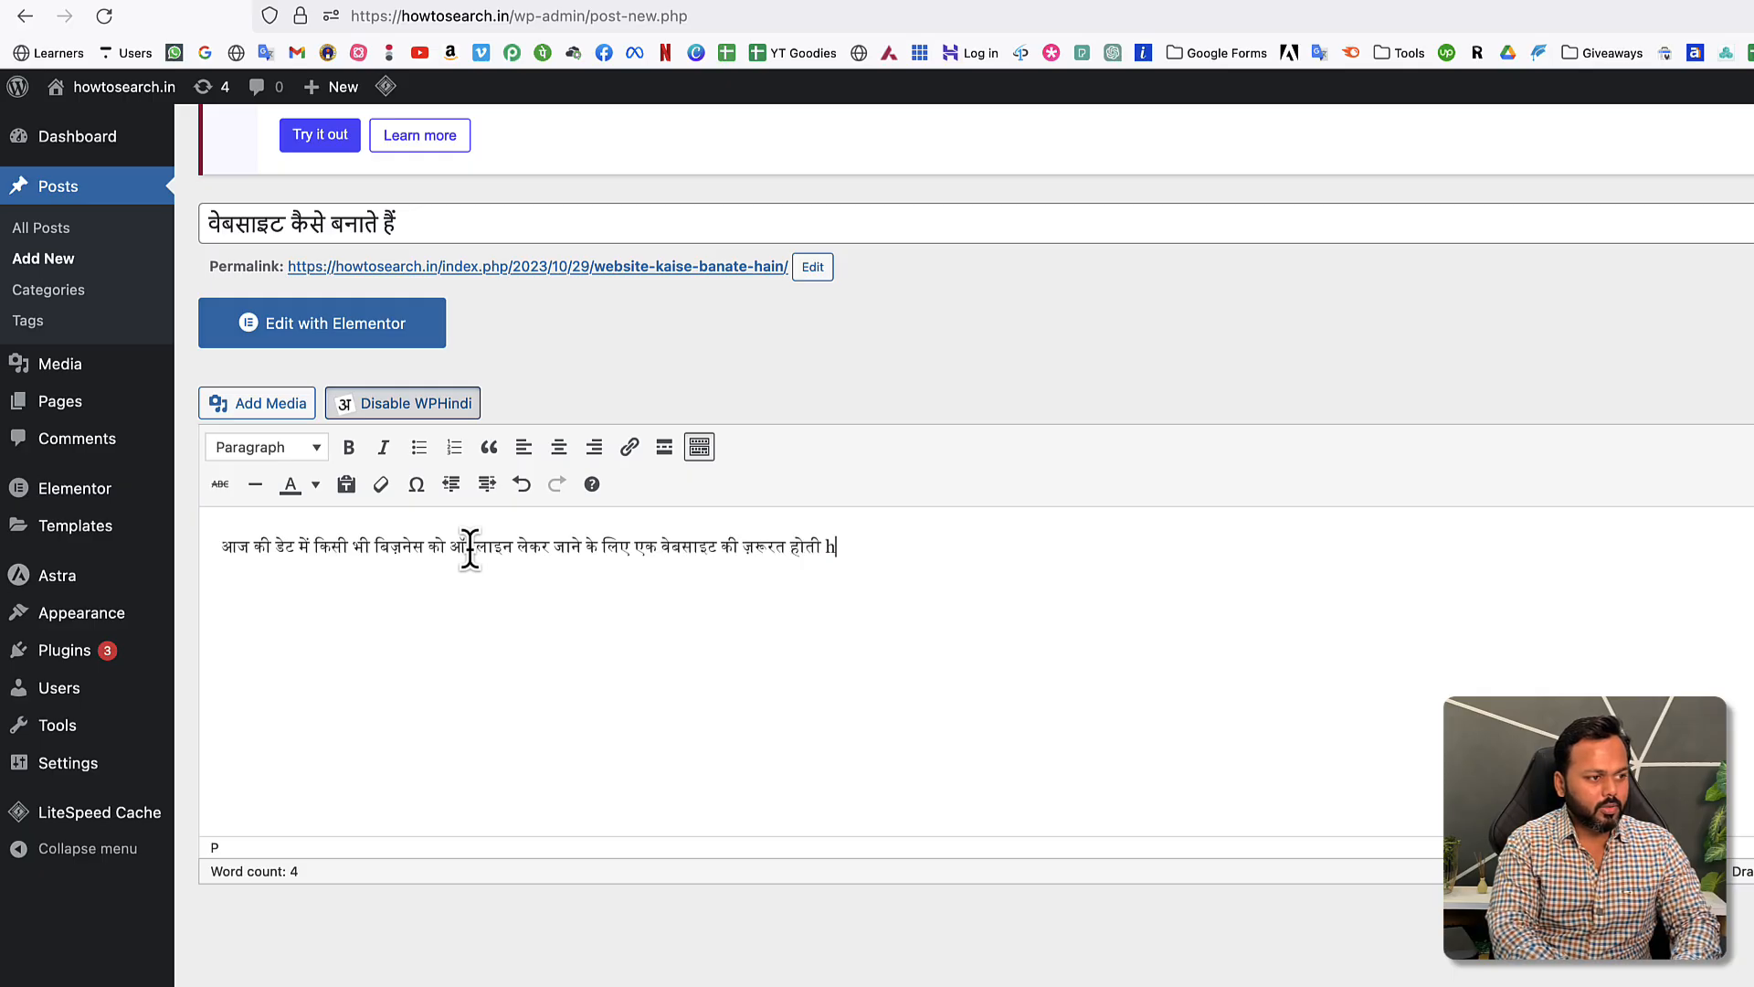
{"action": "type", "text": "ai ."}
{"action": "key", "text": "BackSpace"}
{"action": "key", "text": "BackSpace"}
{"action": "type", "text": "."}
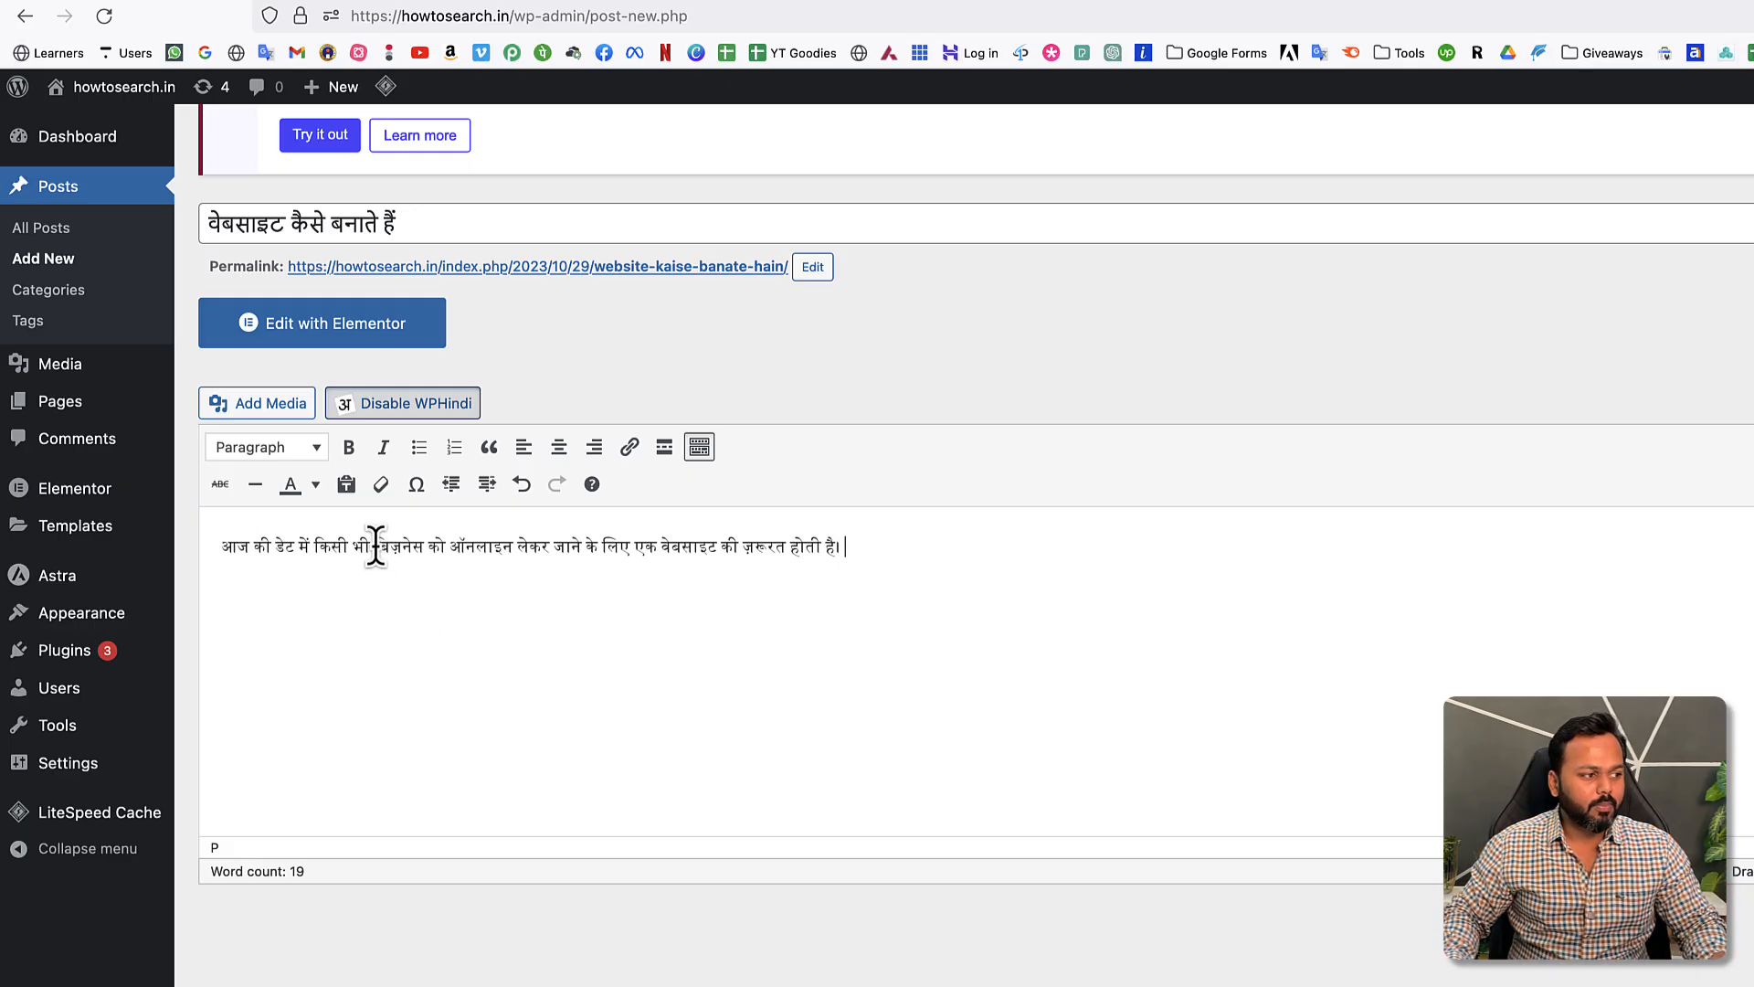
- Highlight the words "बिज़नेस" and "डेट" in the body sentence to examine their transliteration
{"action": "left_click_drag", "start_coordinate": [374, 546], "coordinate": [414, 546]}
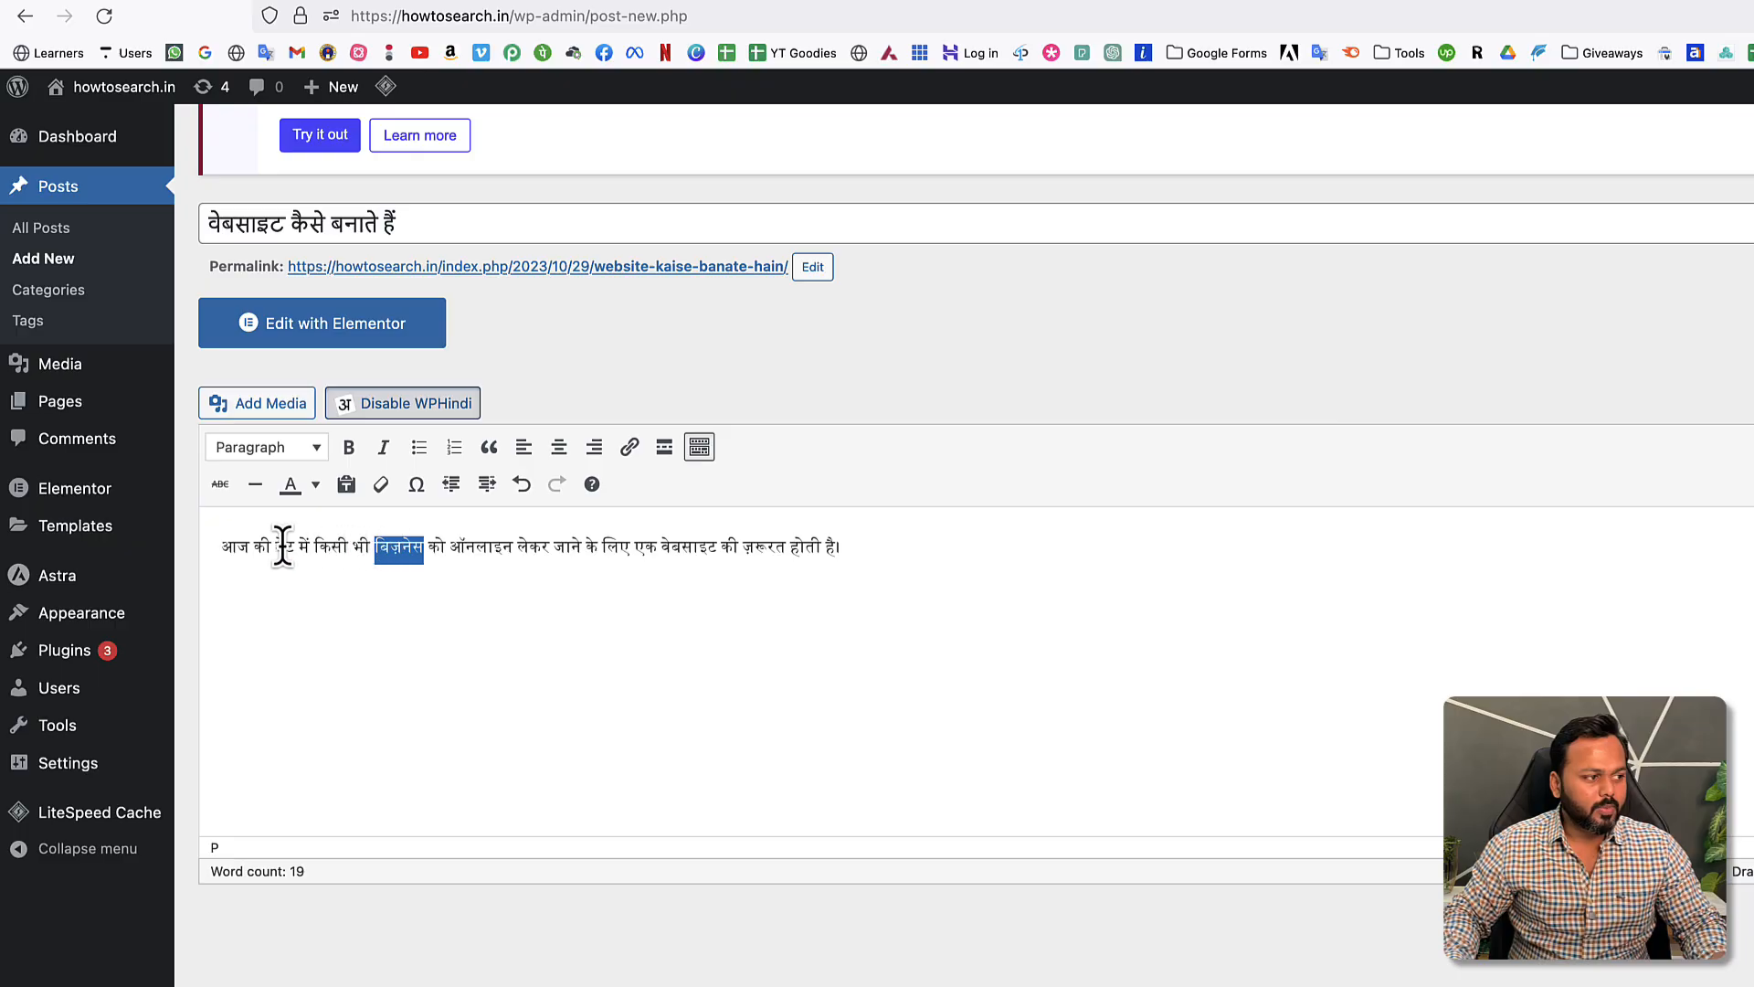
{"action": "left_click_drag", "start_coordinate": [276, 546], "coordinate": [289, 545]}
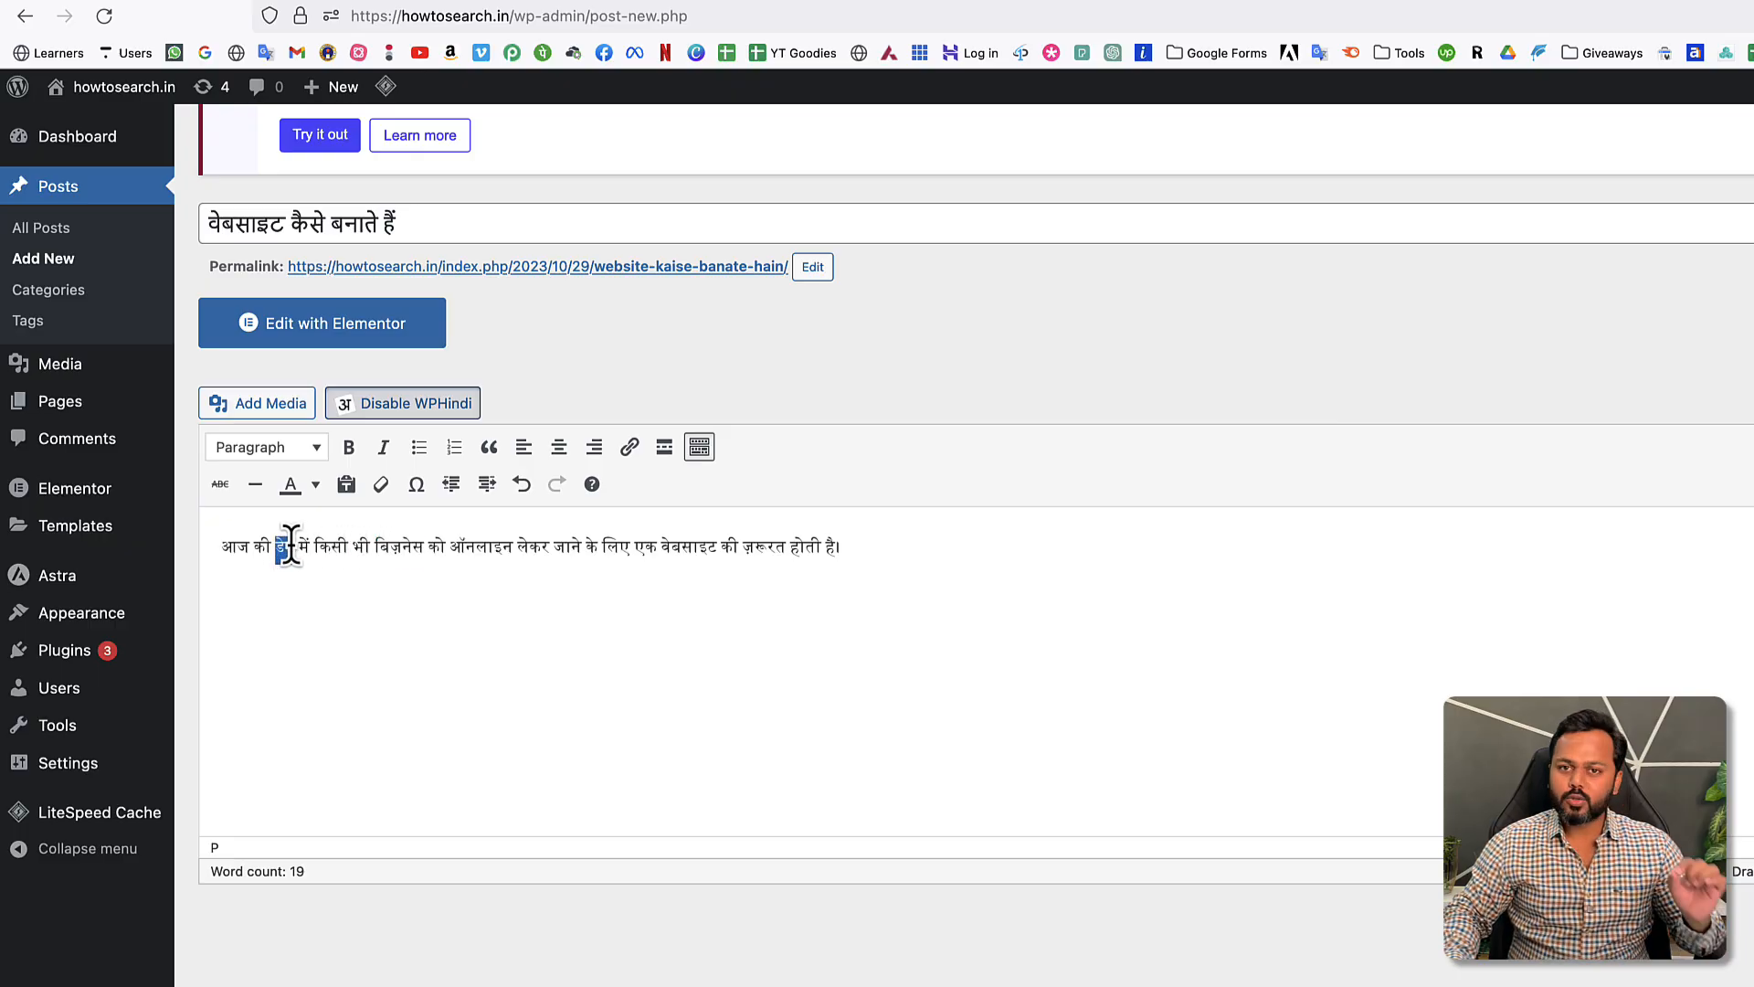
- Disable WPHindi and replace the word "डेट" in the body sentence with the English word "Date"
{"action": "left_click", "coordinate": [346, 573]}
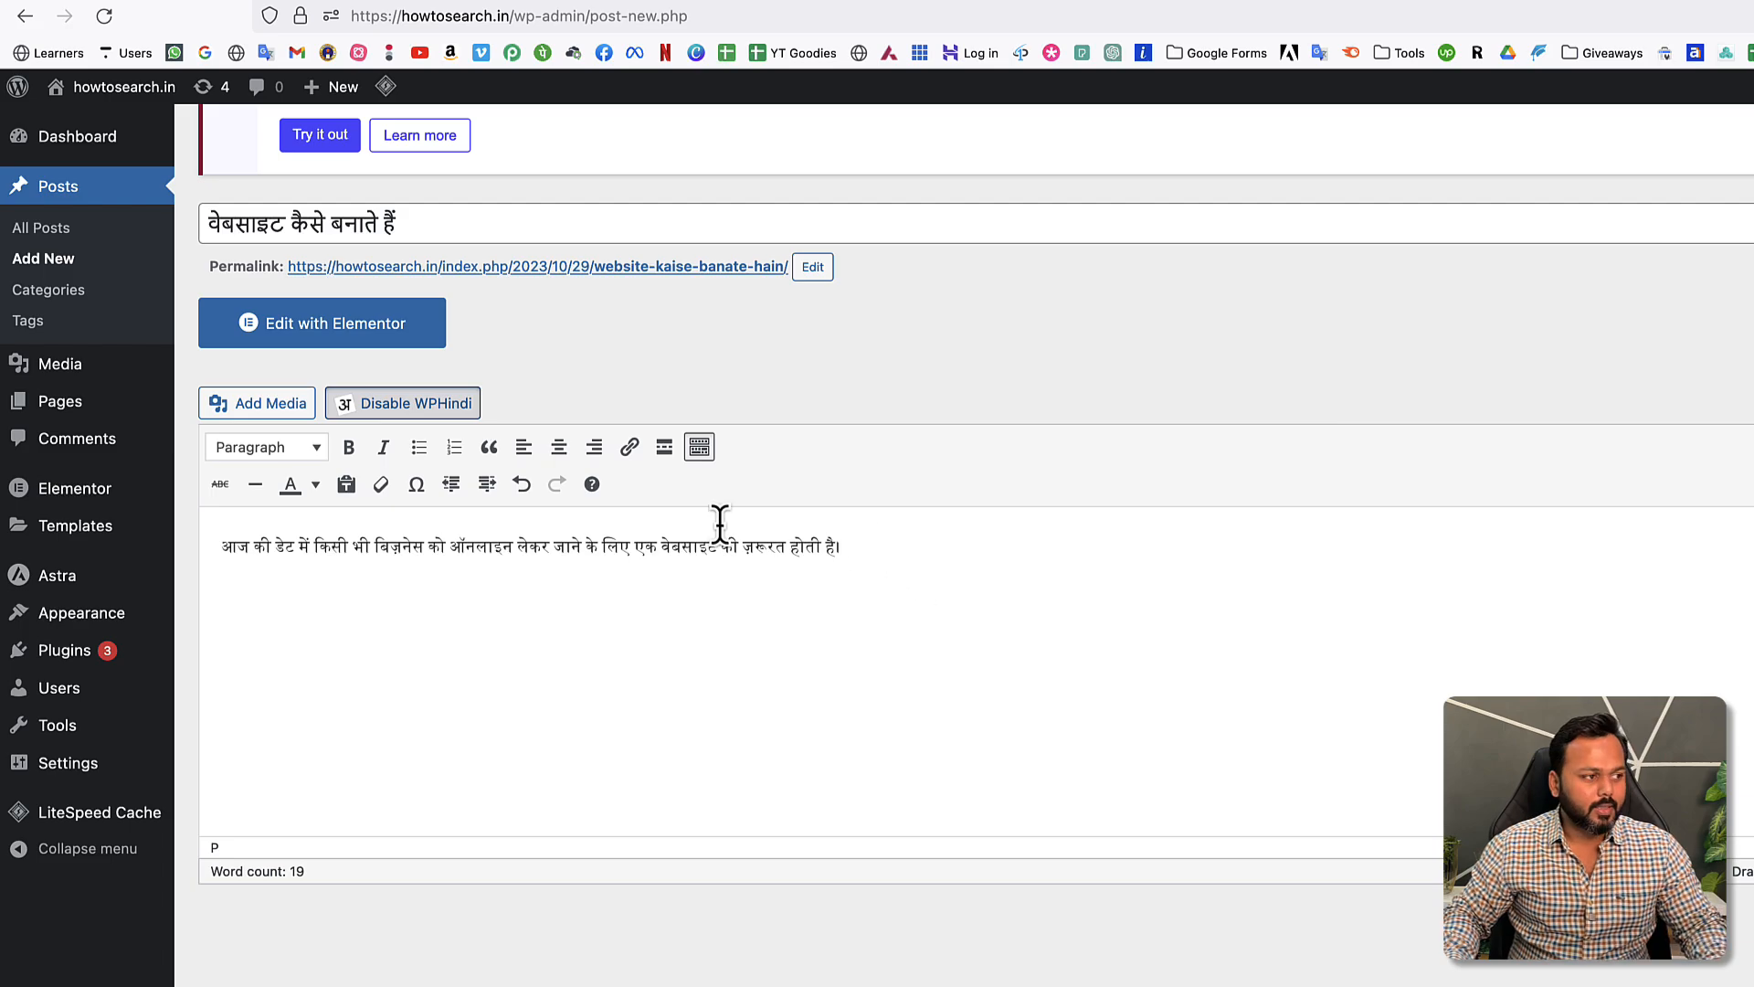
{"action": "left_click", "coordinate": [402, 407]}
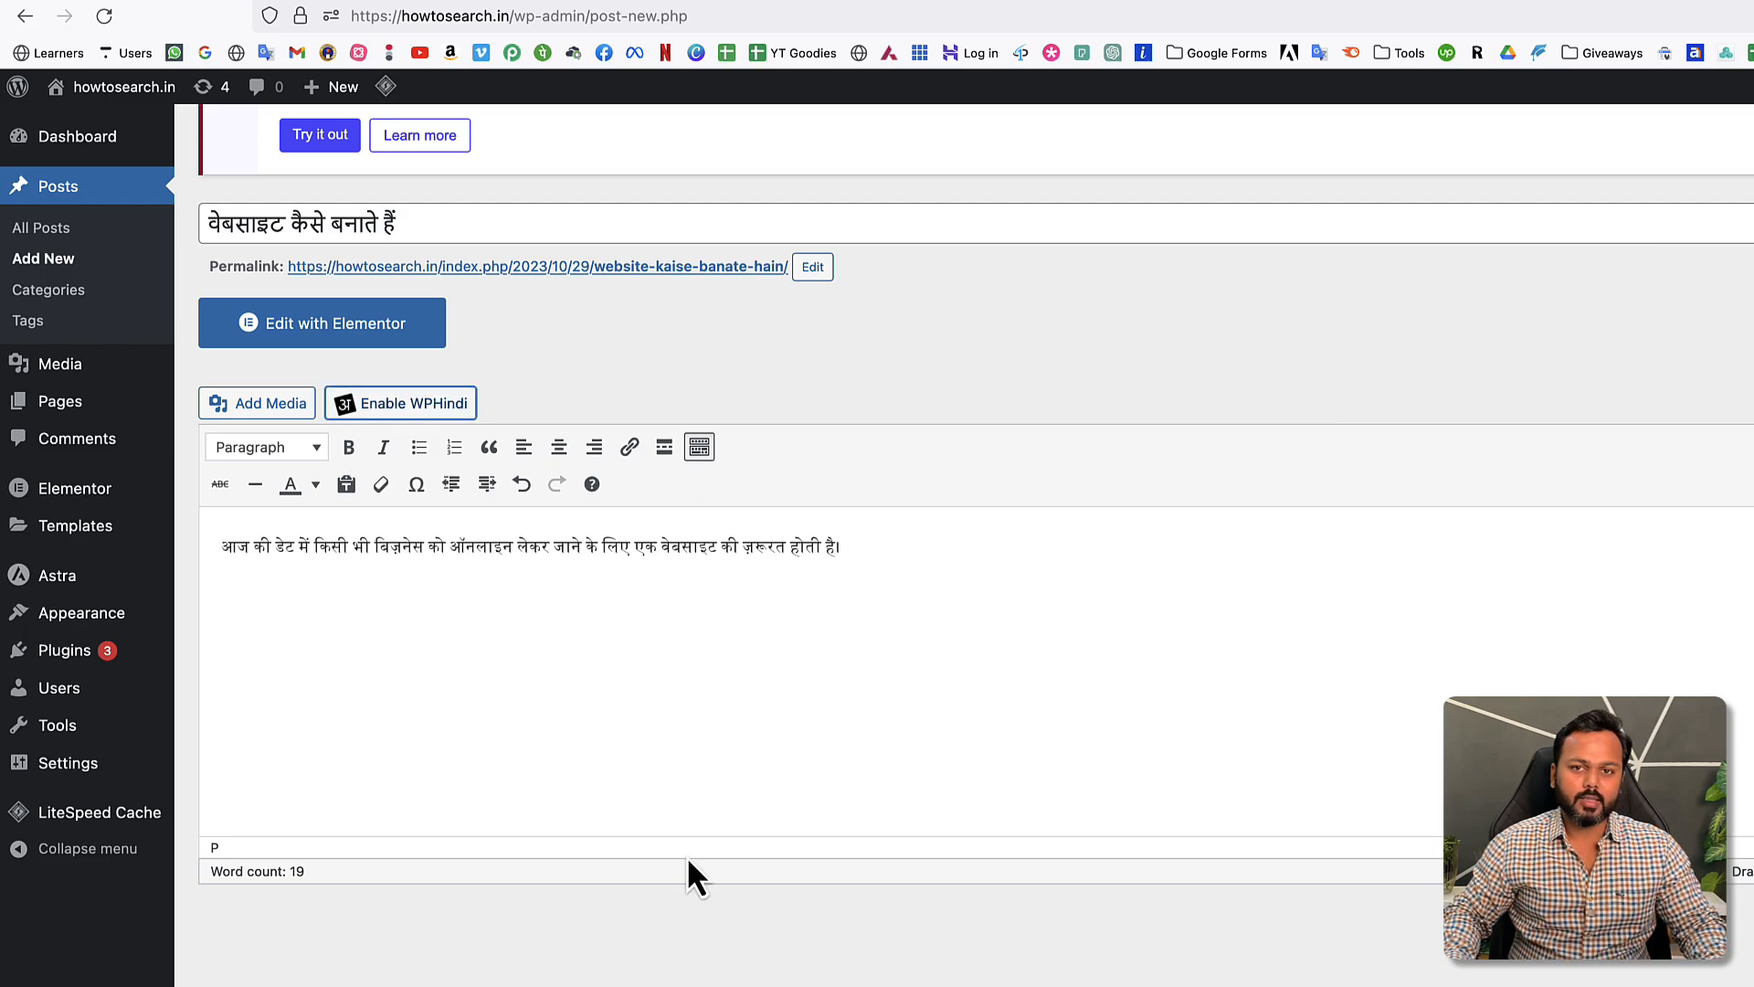
{"action": "double_click", "coordinate": [282, 546]}
{"action": "left_click", "coordinate": [320, 585]}
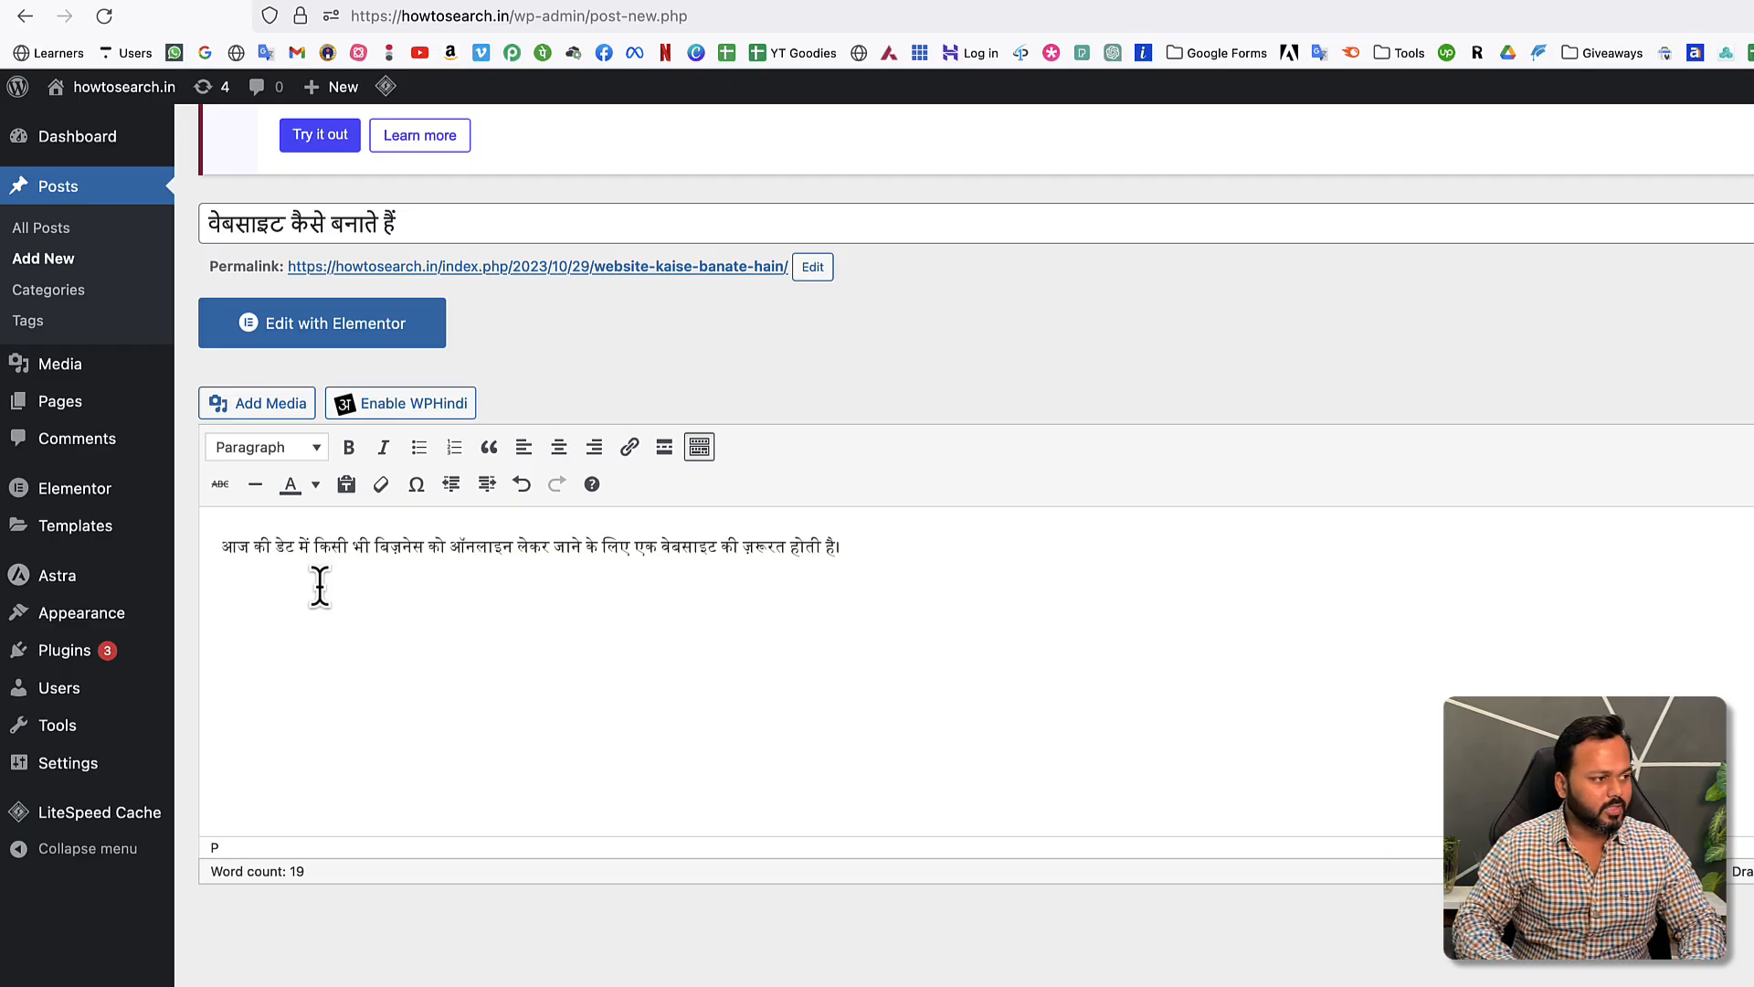
{"action": "key", "text": "BackSpace"}
{"action": "key", "text": "BackSpace"}
{"action": "key", "text": "BackSpace"}
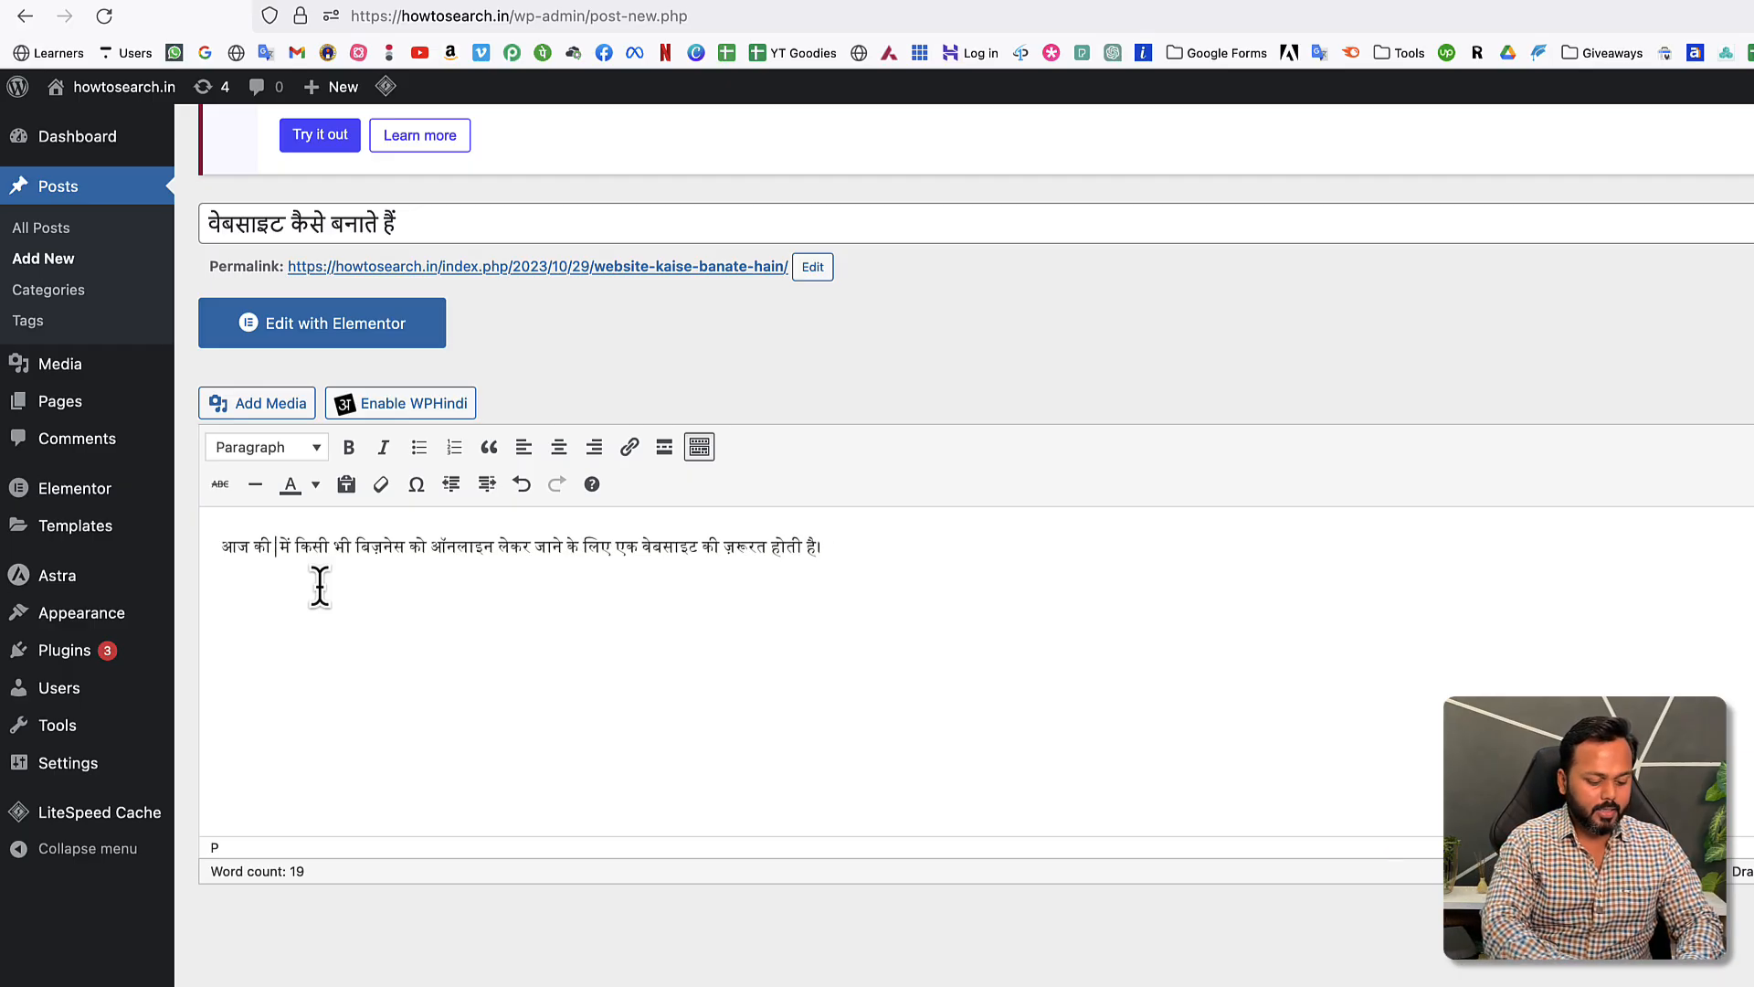
{"action": "type", "text": "Date"}
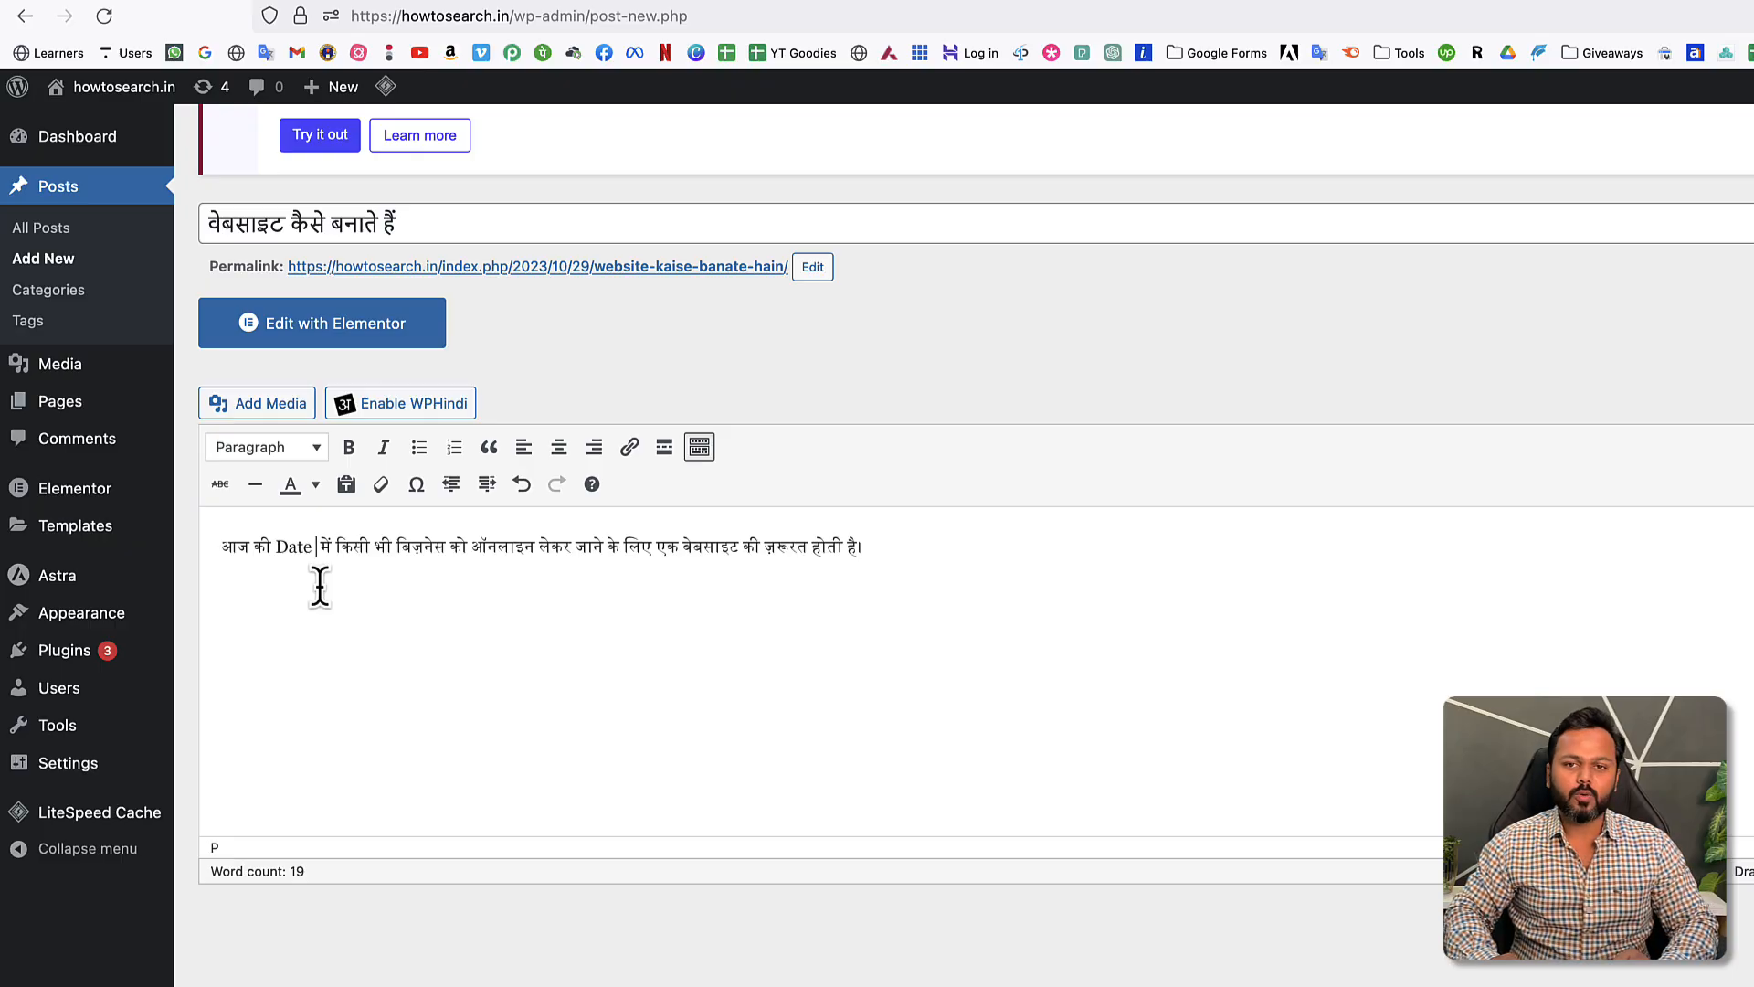
{"action": "key", "text": "BackSpace"}
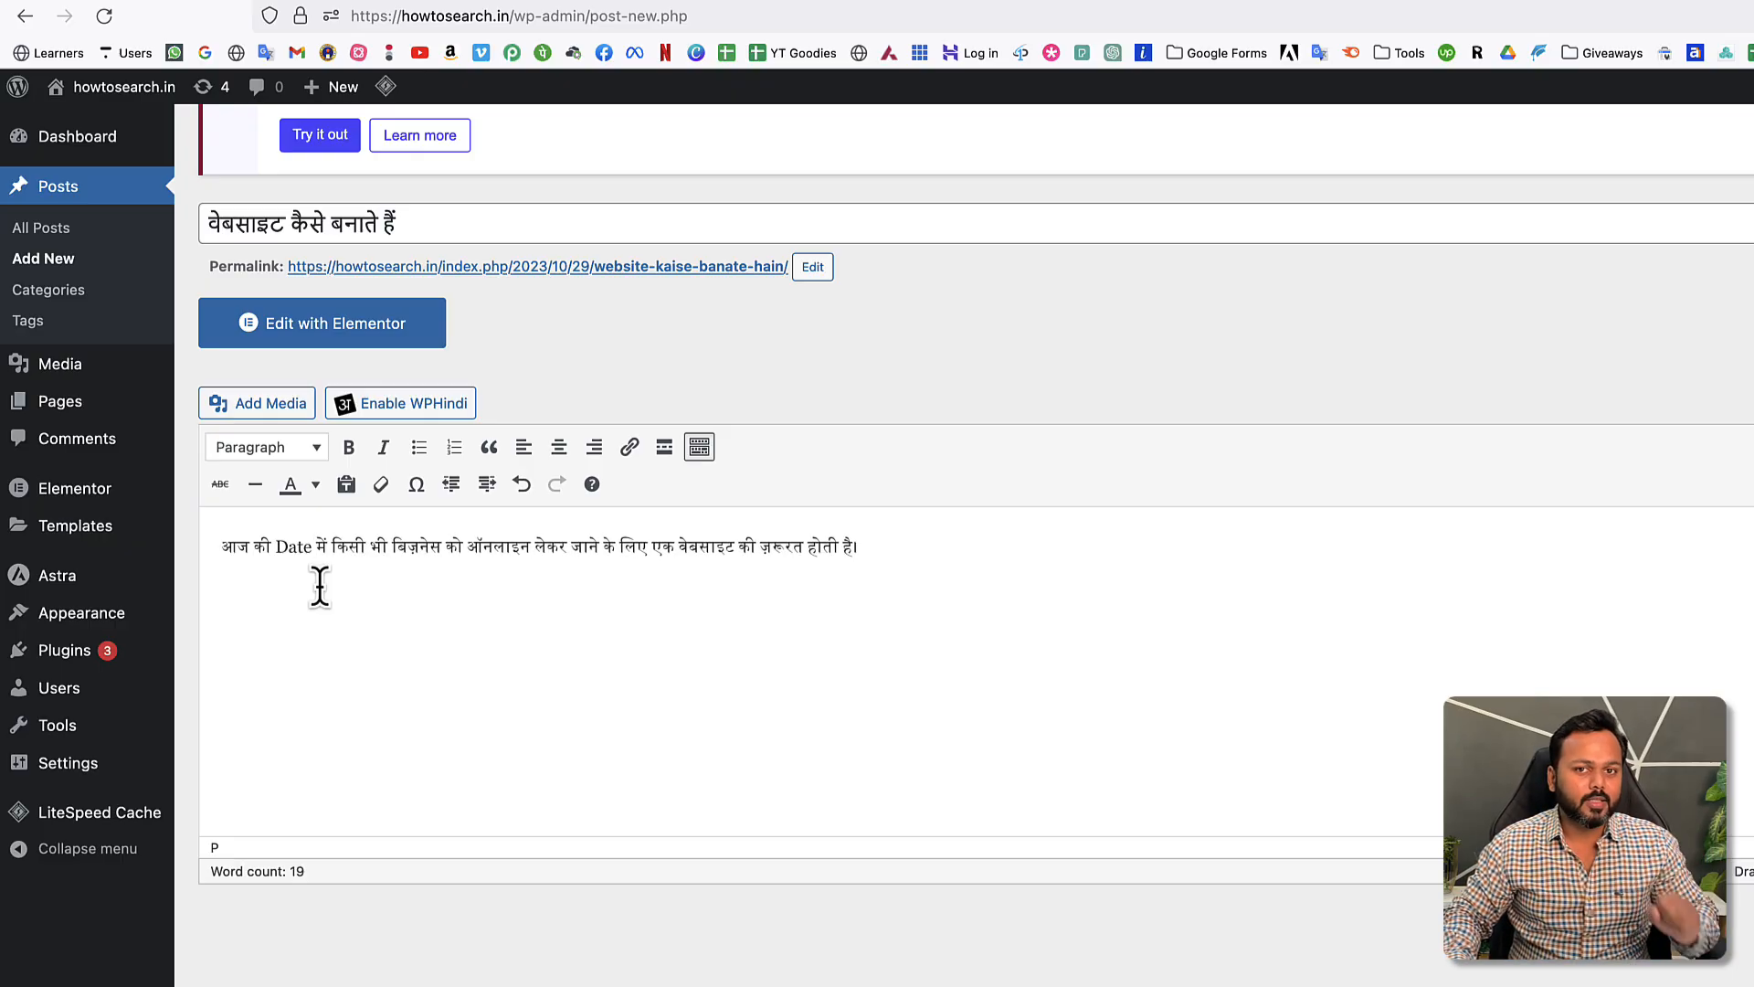
- Replace "ऑनलाइन" with "online" and "वेबसाइट" with "website" in the body sentence
{"action": "double_click", "coordinate": [489, 544]}
{"action": "type", "text": "online"}
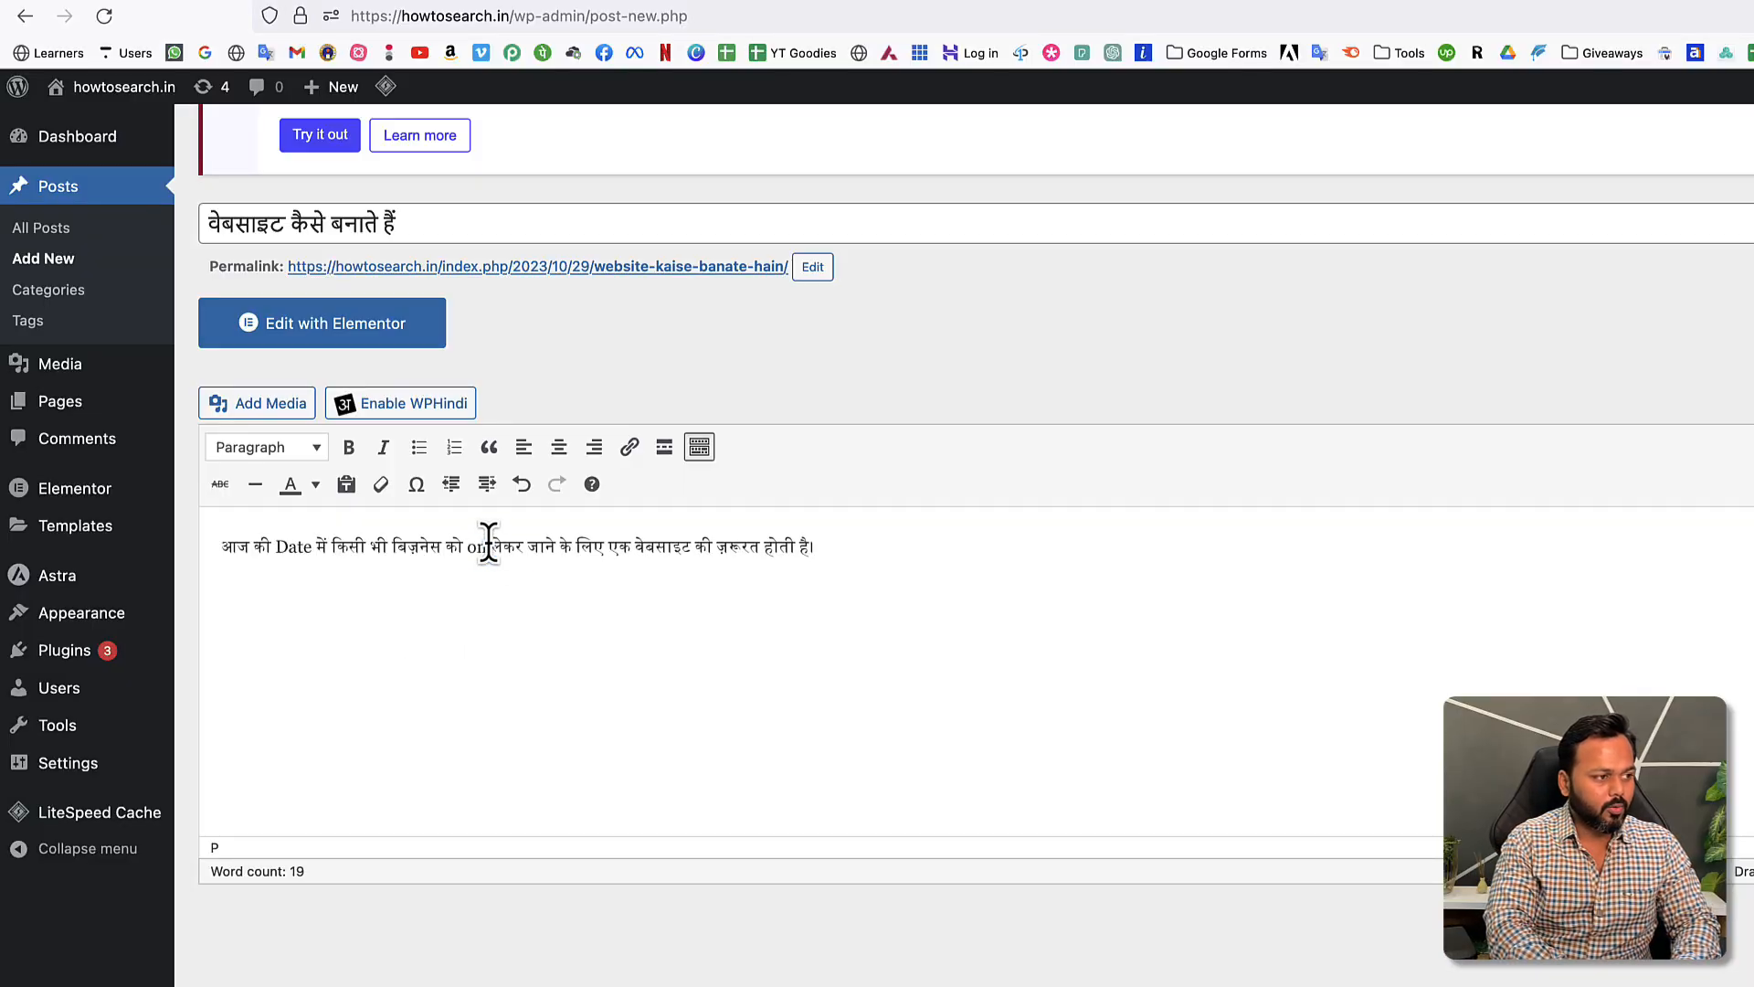
{"action": "double_click", "coordinate": [683, 545]}
{"action": "type", "text": "website"}
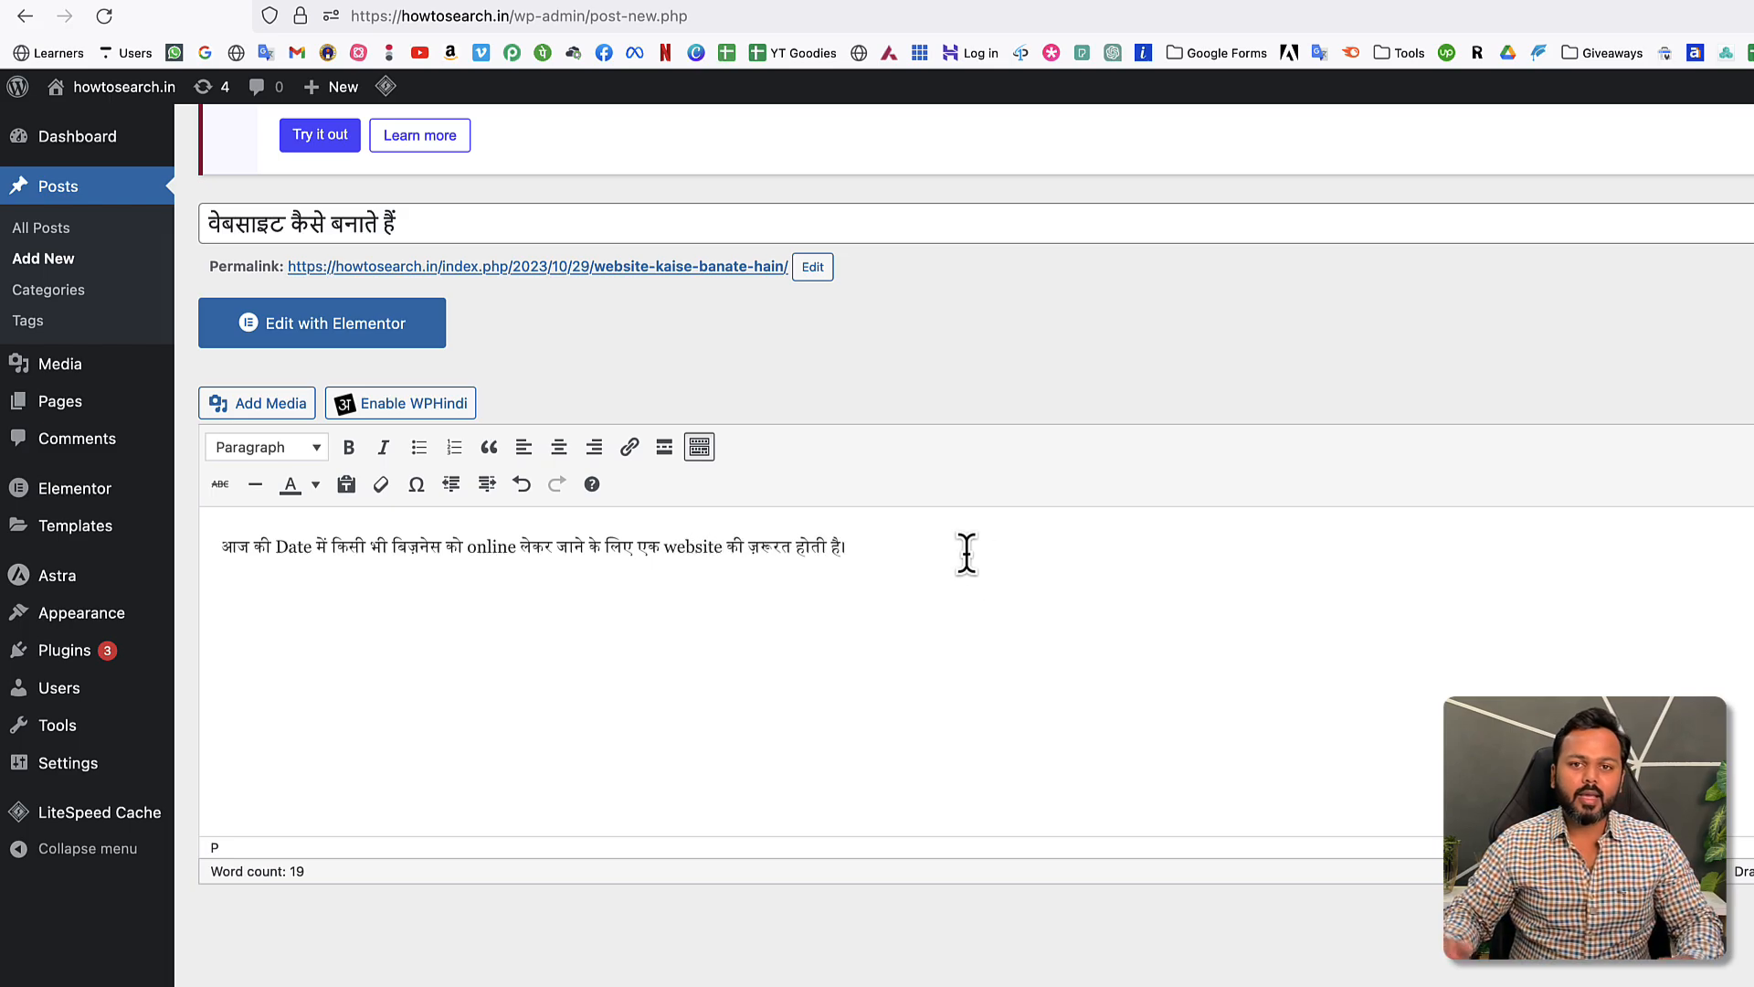
- Re-enable WPHindi and start a second sentence at the end of the post body with: तो अगर आप वेबसाइट
{"action": "left_click", "coordinate": [411, 403]}
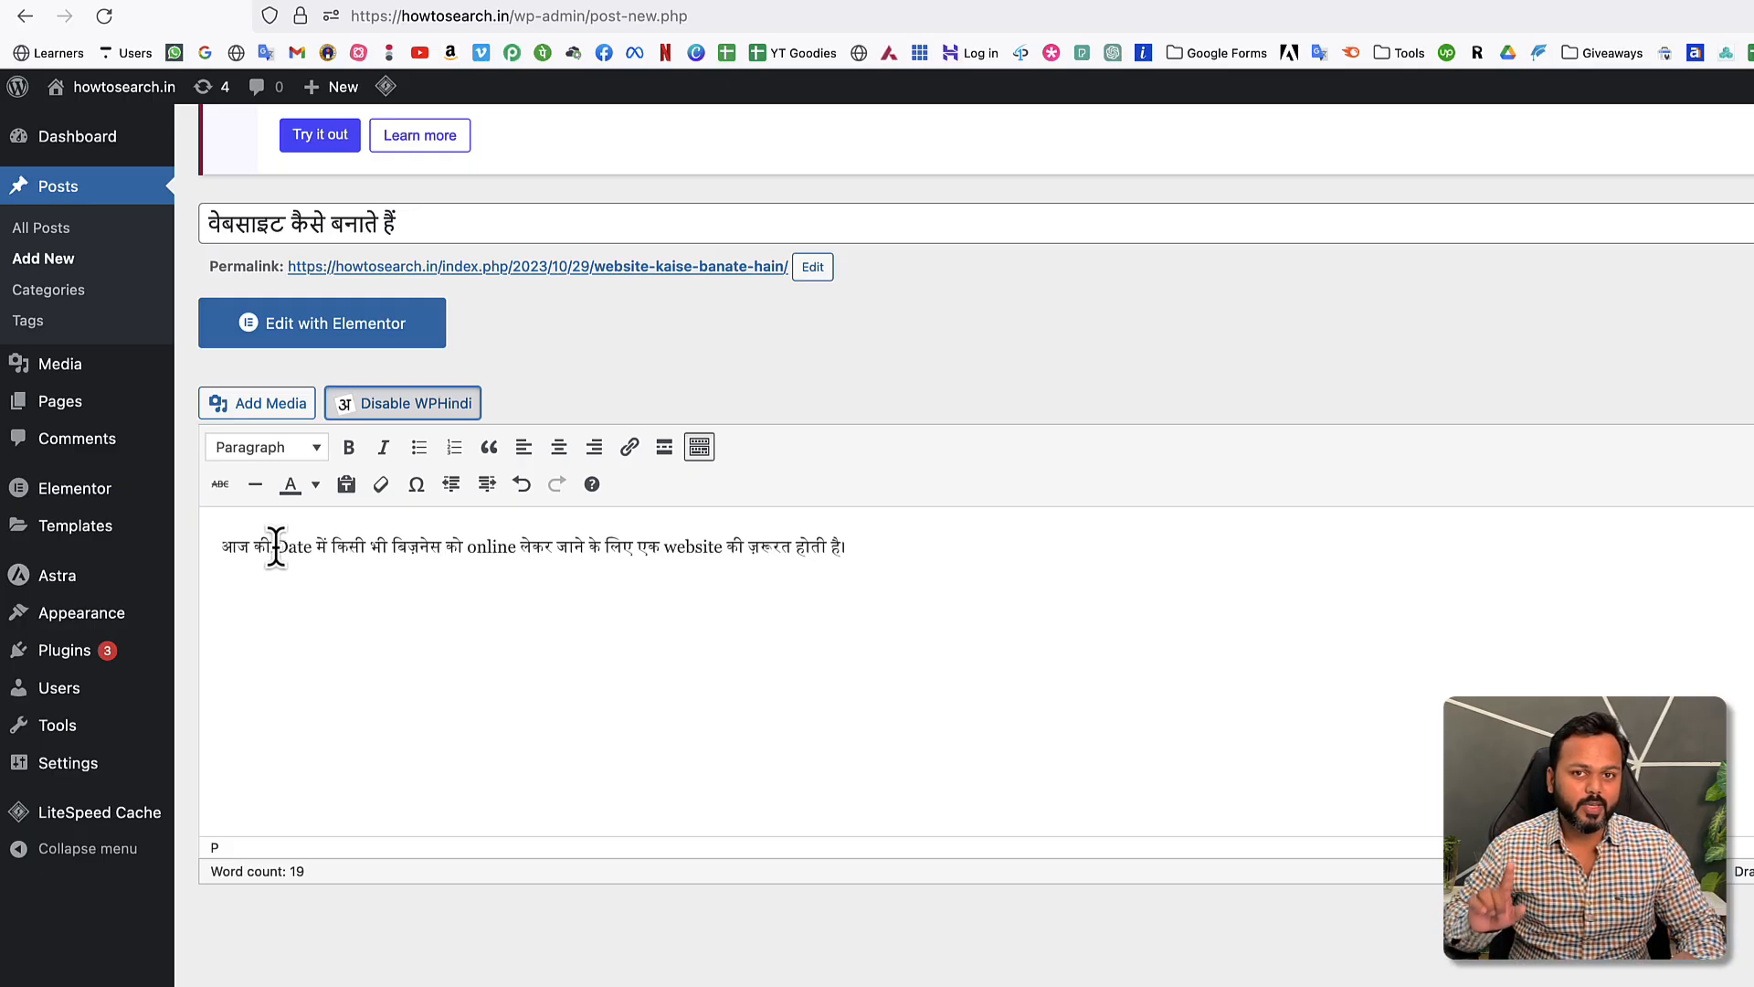
{"action": "left_click", "coordinate": [891, 547]}
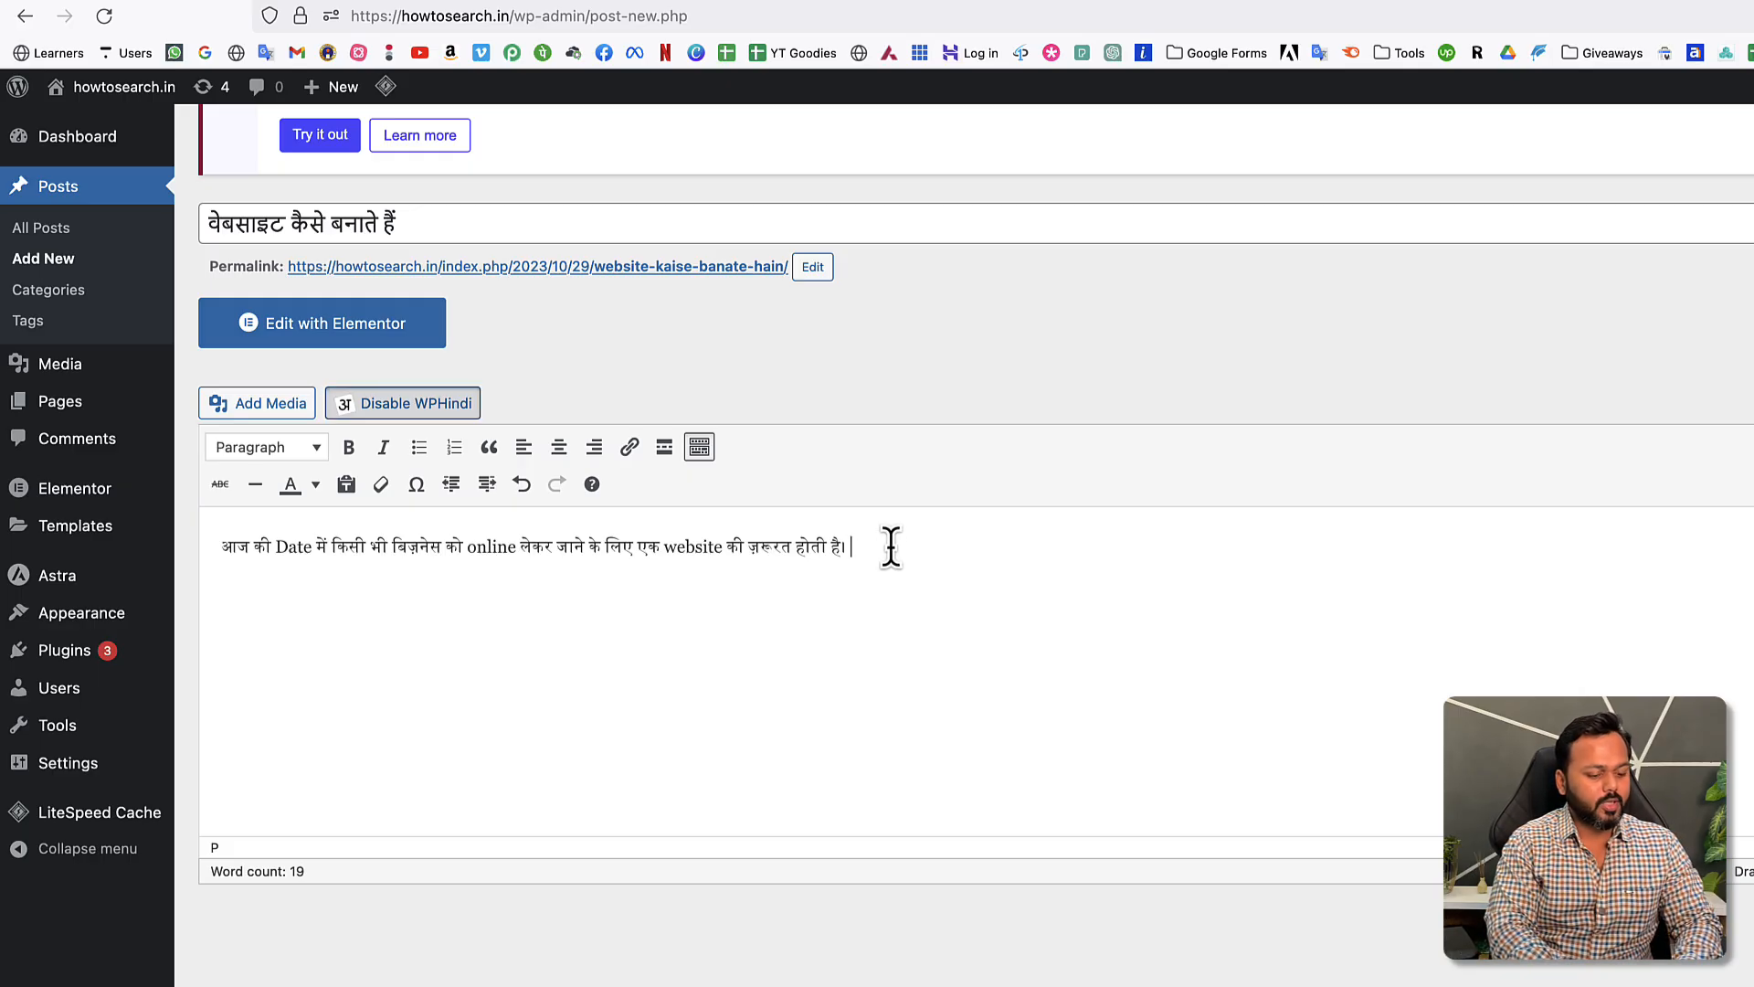
{"action": "type", "text": "तो अगर आप"}
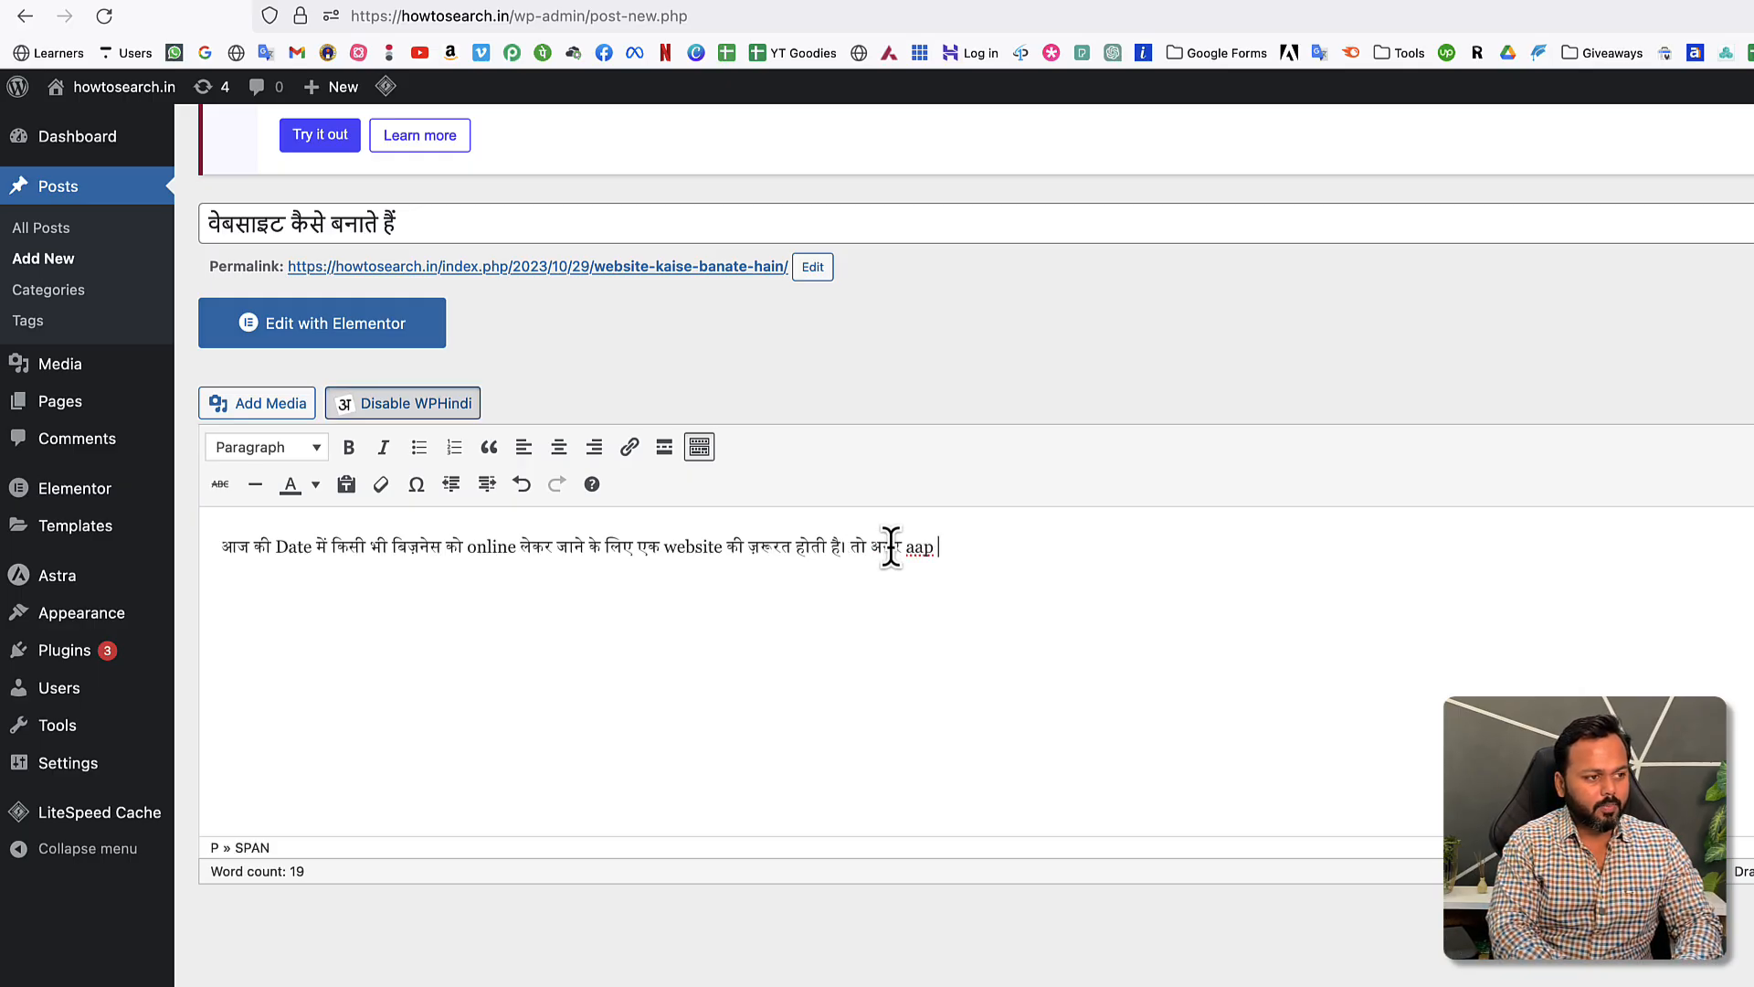
{"action": "type", "text": " वेबसाइट बनान ch"}
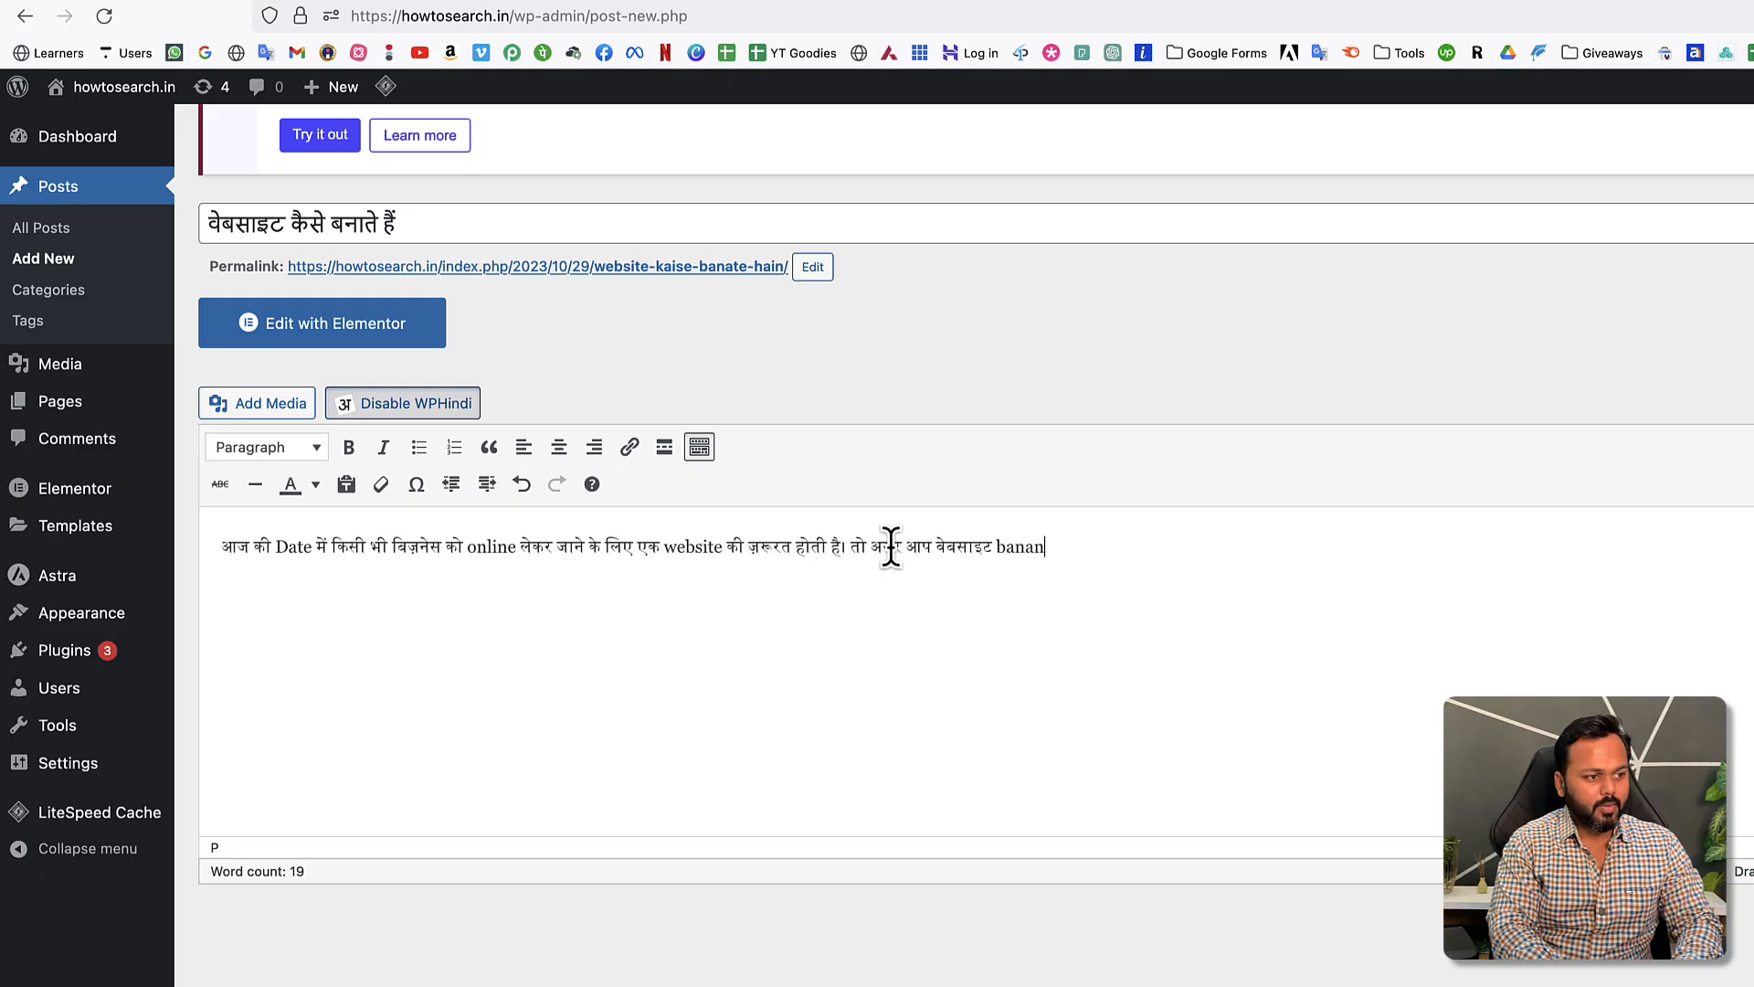
{"action": "key", "text": "BackSpace"}
{"action": "key", "text": "BackSpace"}
{"action": "key", "text": "BackSpace"}
{"action": "key", "text": "BackSpace"}
{"action": "key", "text": "BackSpace"}
{"action": "key", "text": "BackSpace"}
{"action": "key", "text": "BackSpace"}
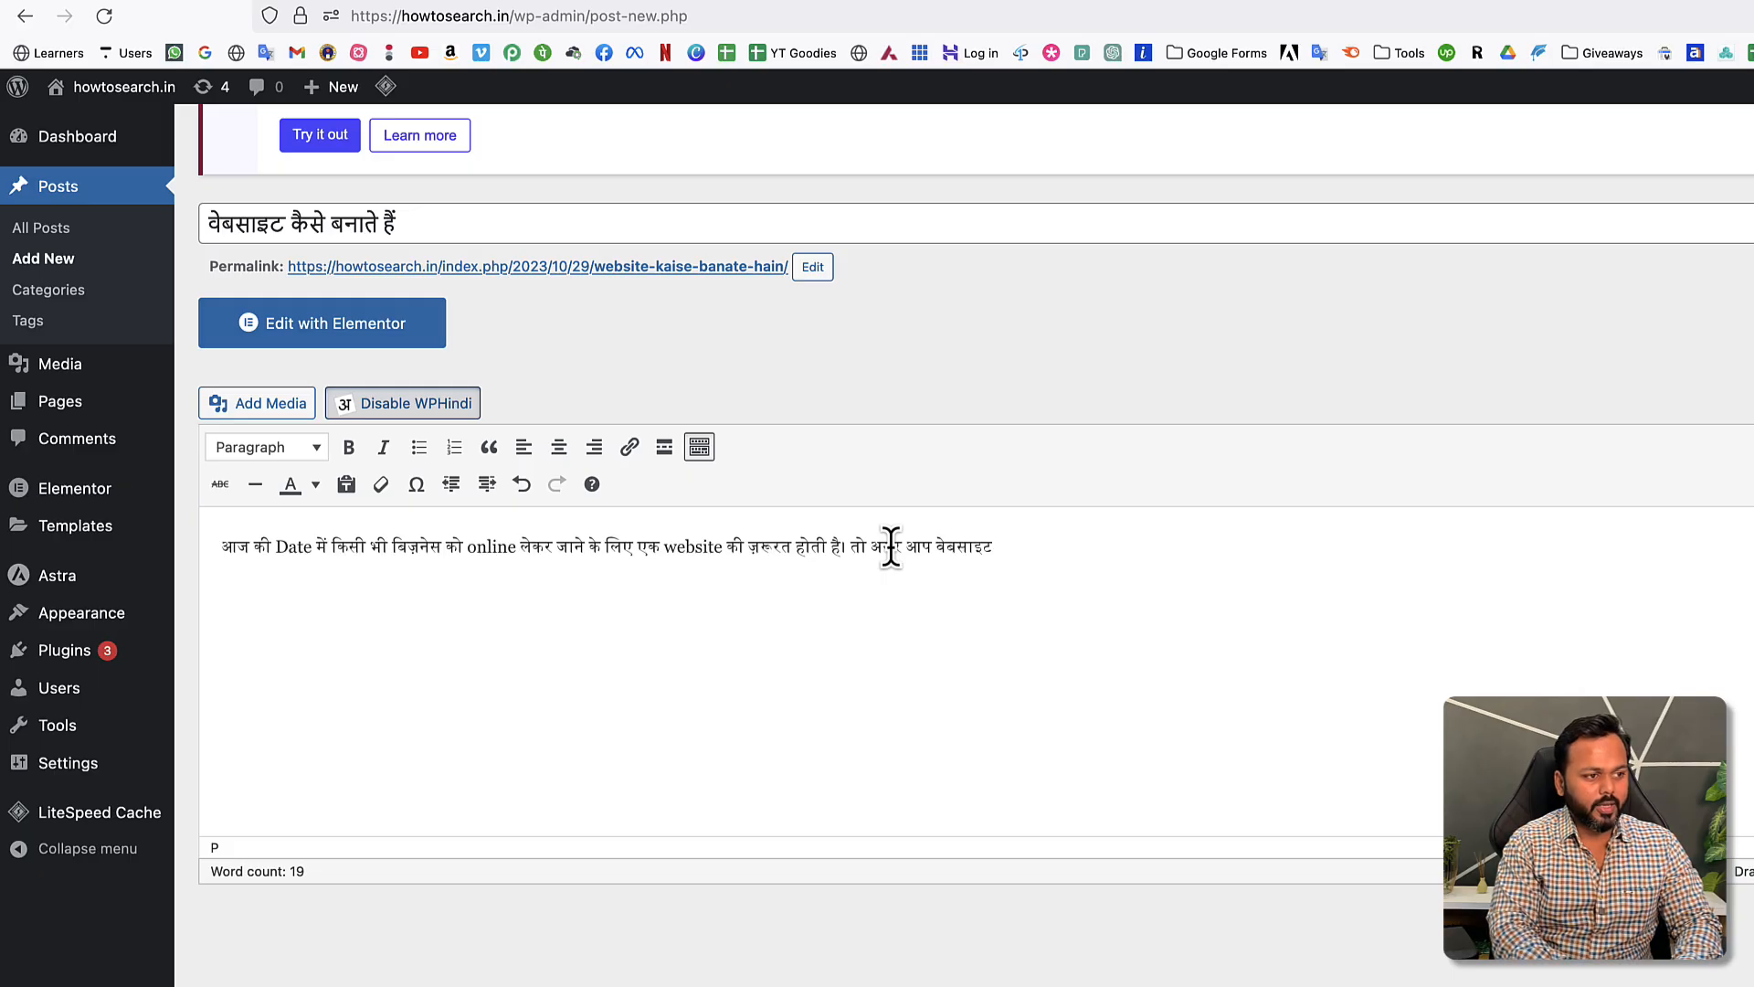
- Complete the second body sentence with: बनाना चाहते हो तो वर्डप्रेस प्लेटफार्म को चूसे करें।
{"action": "type", "text": "banana chahte"}
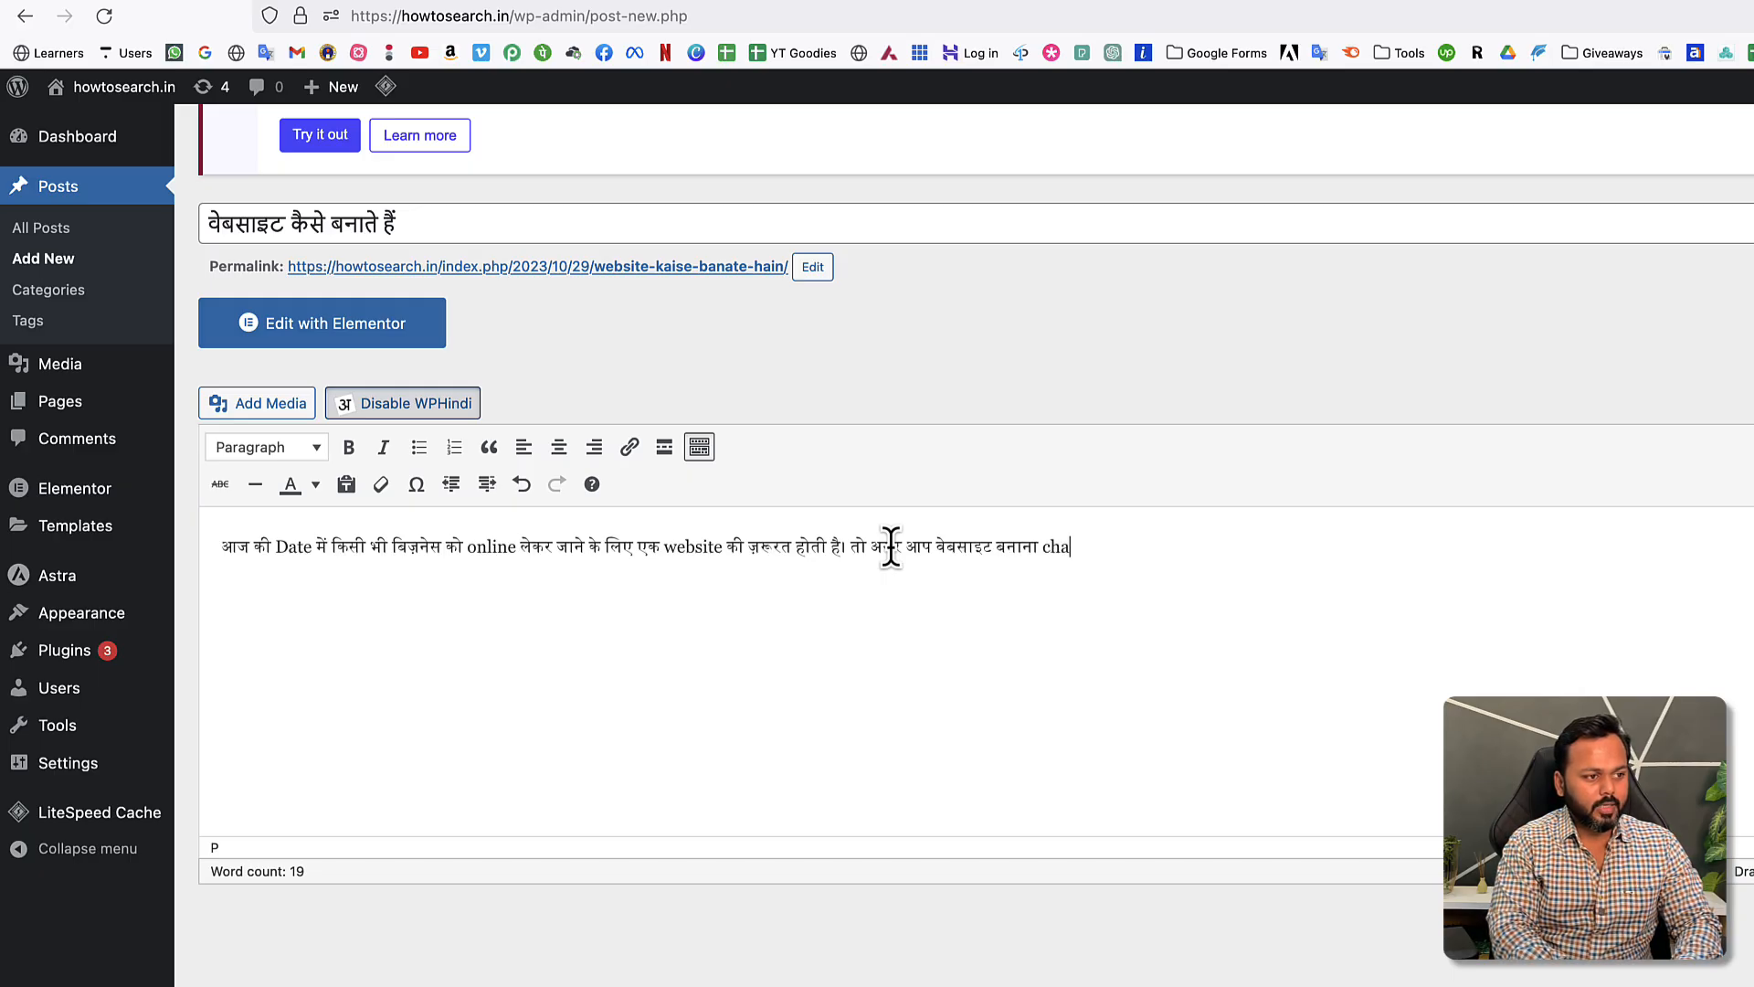
{"action": "type", "text": " ho to W"}
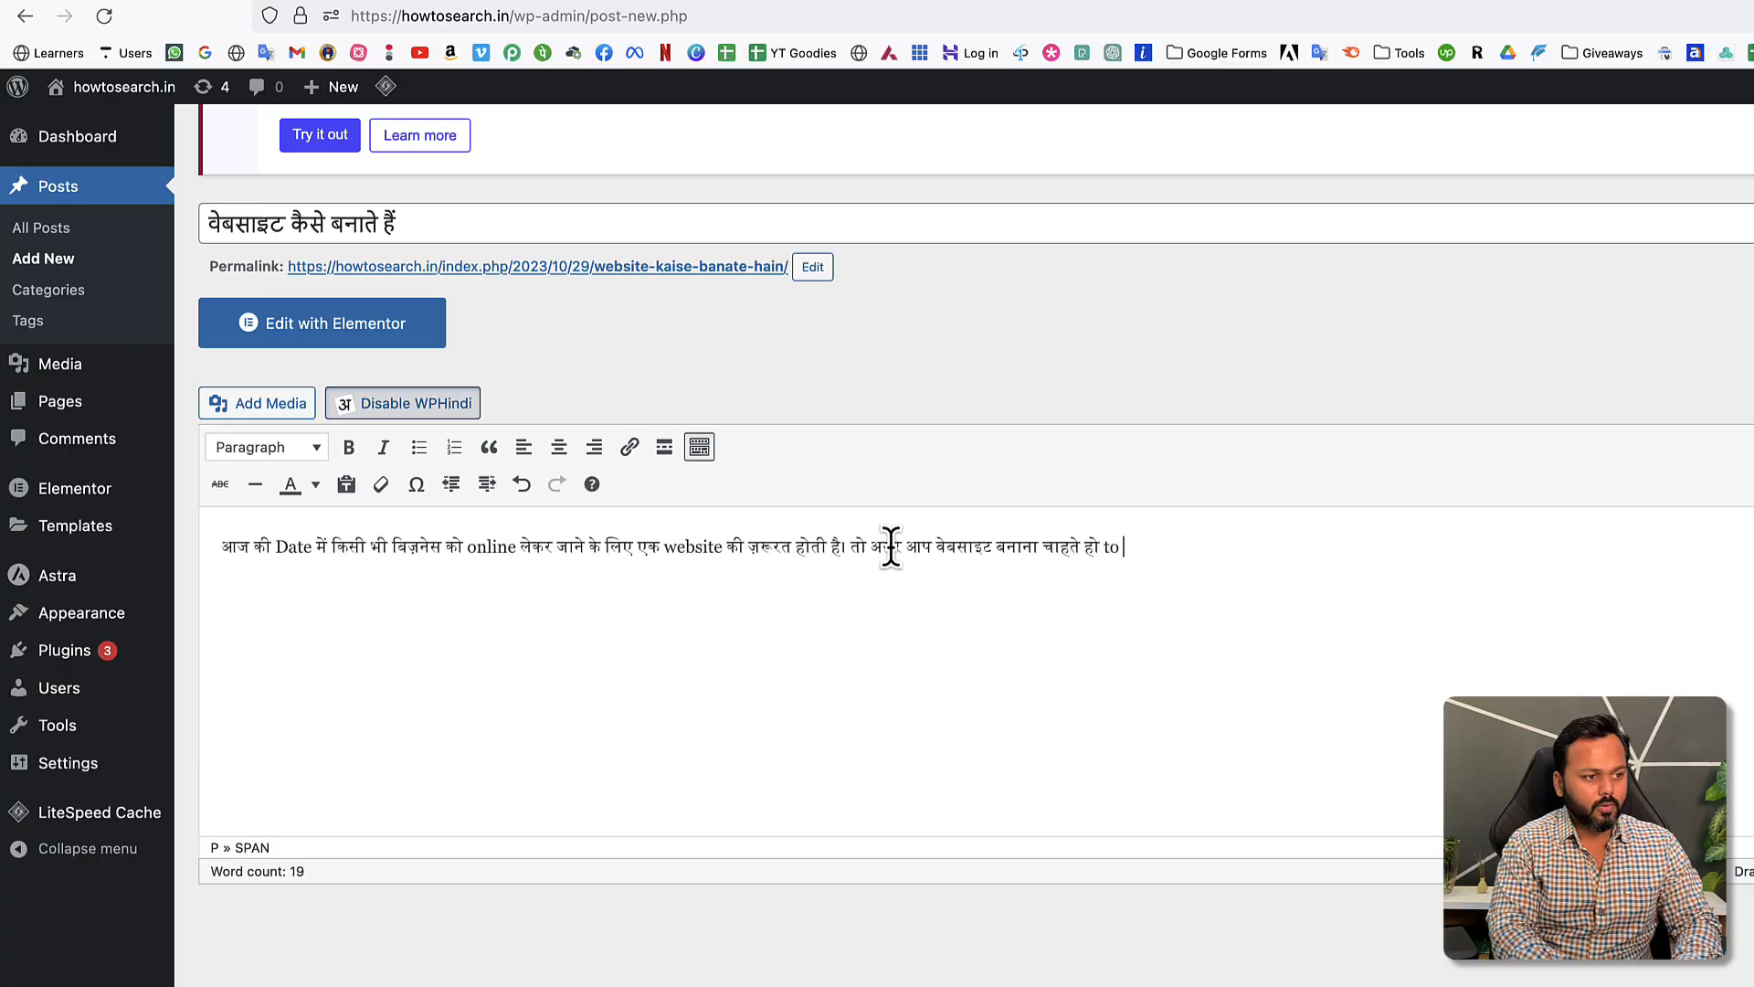
{"action": "type", "text": "ordPress plat"}
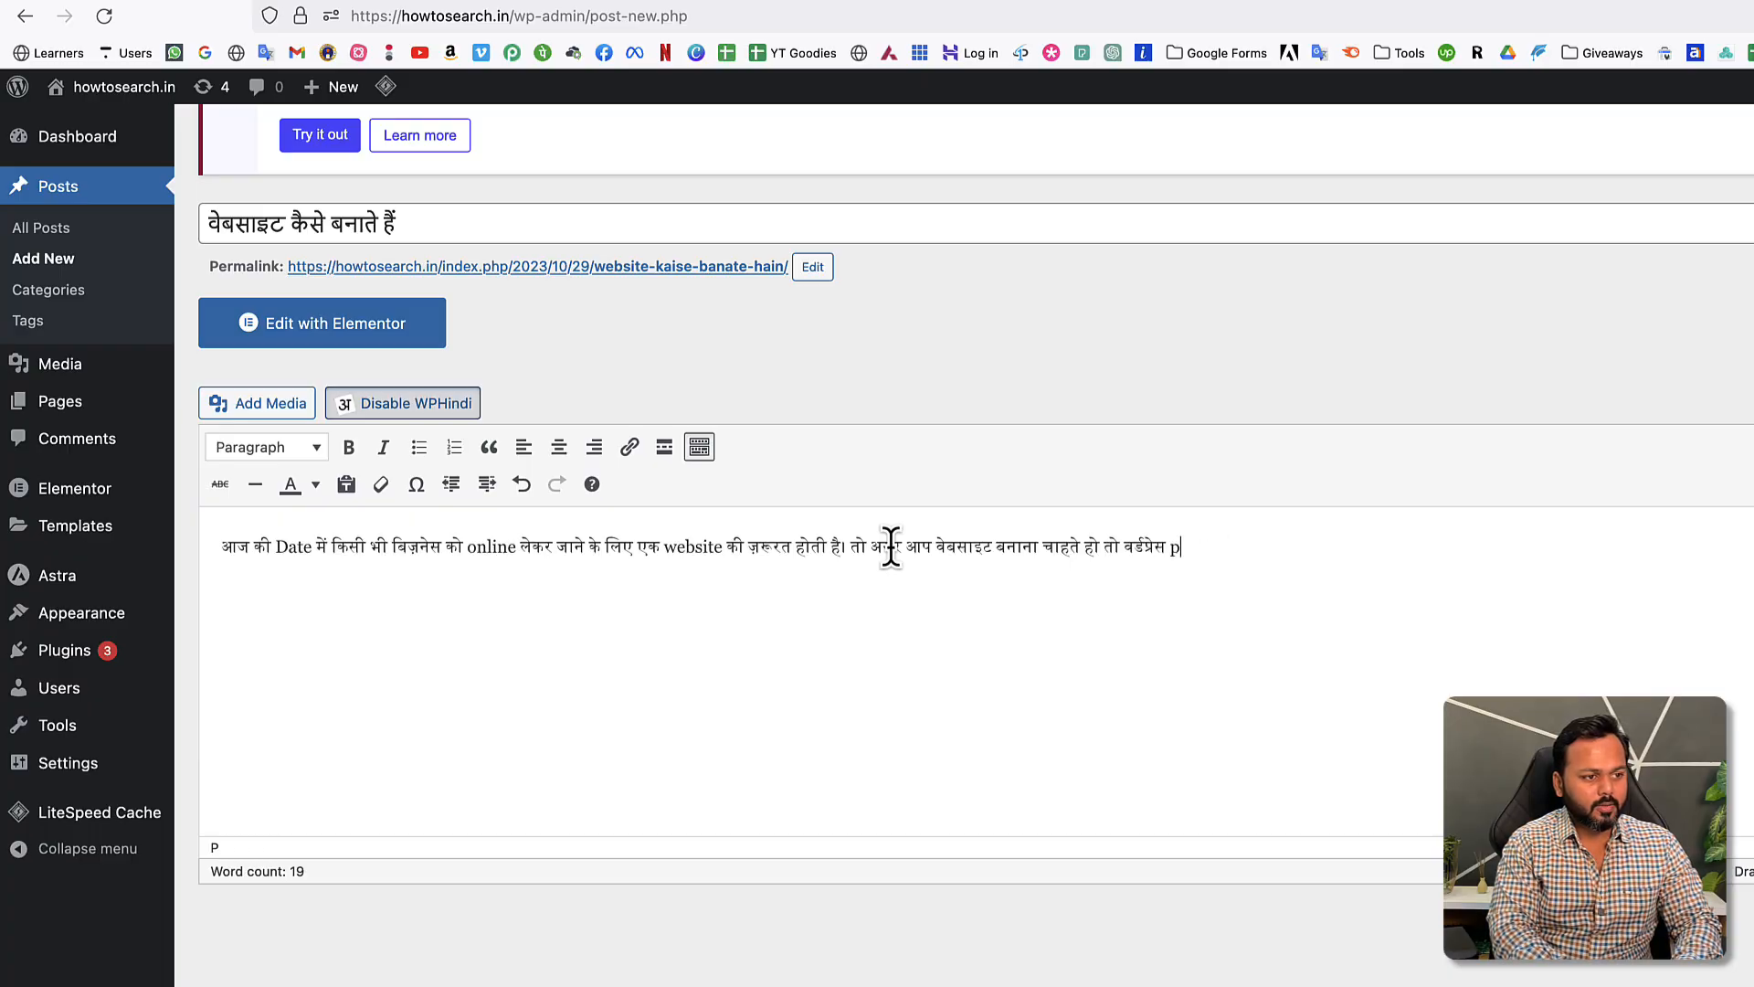
{"action": "type", "text": "form ko choose "}
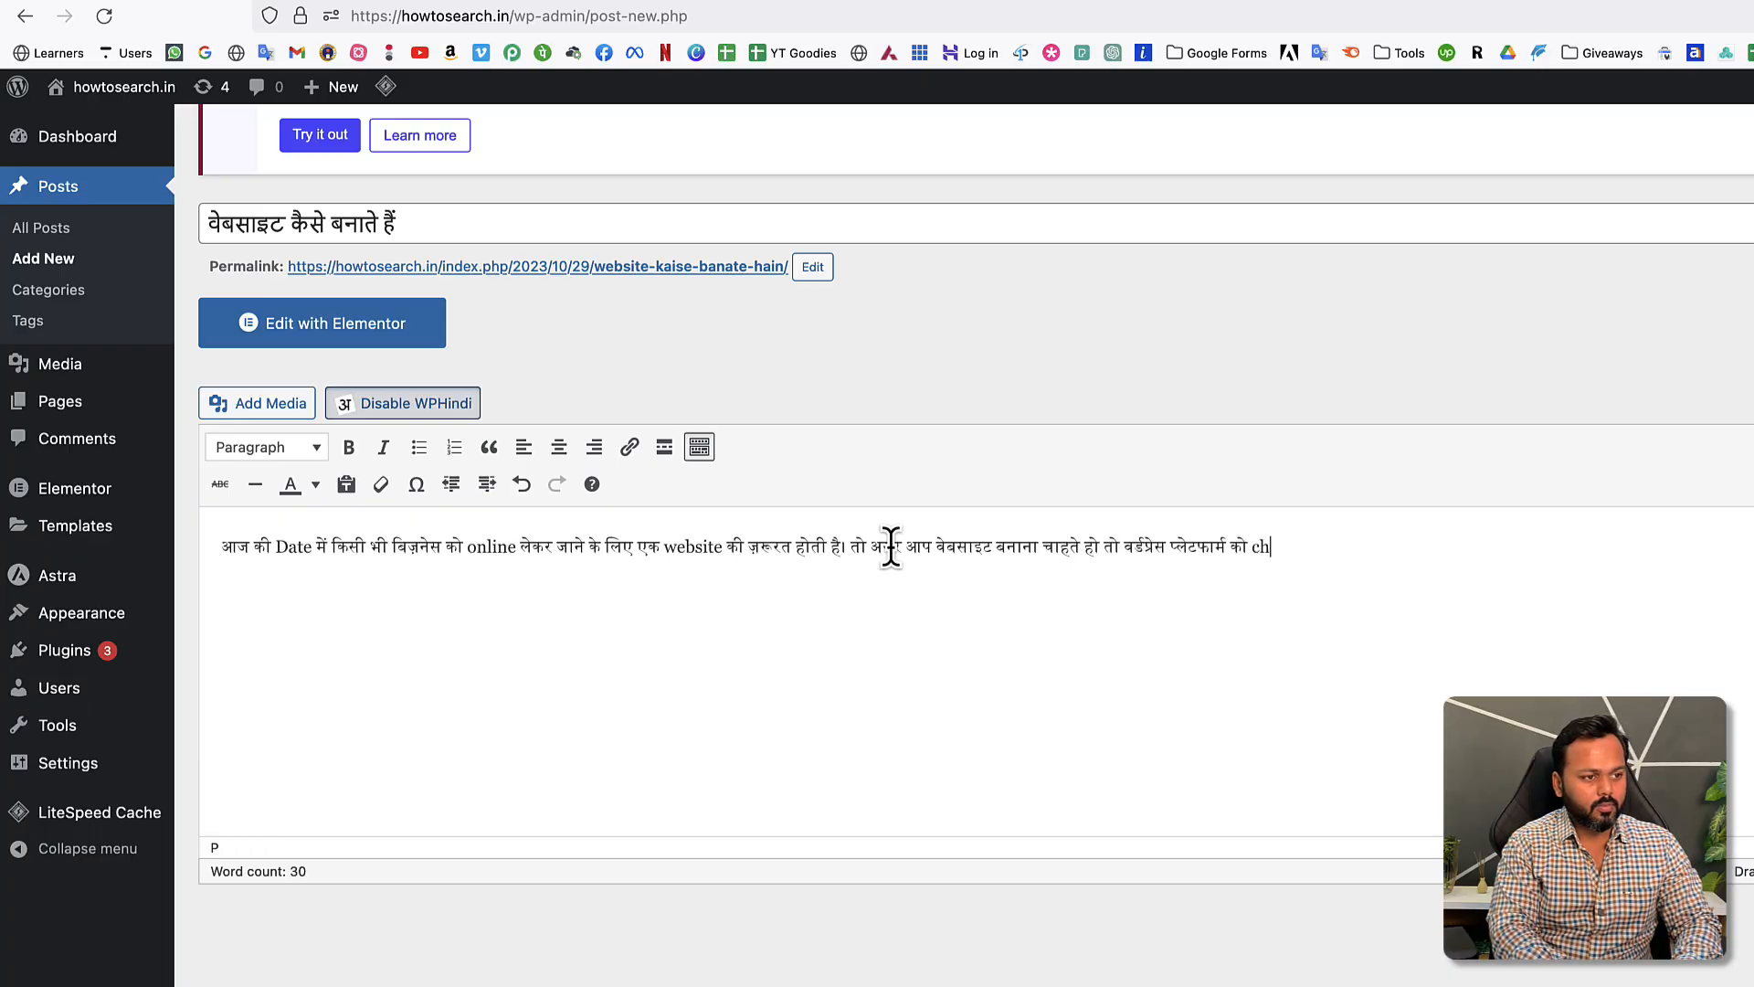
{"action": "type", "text": "karen."}
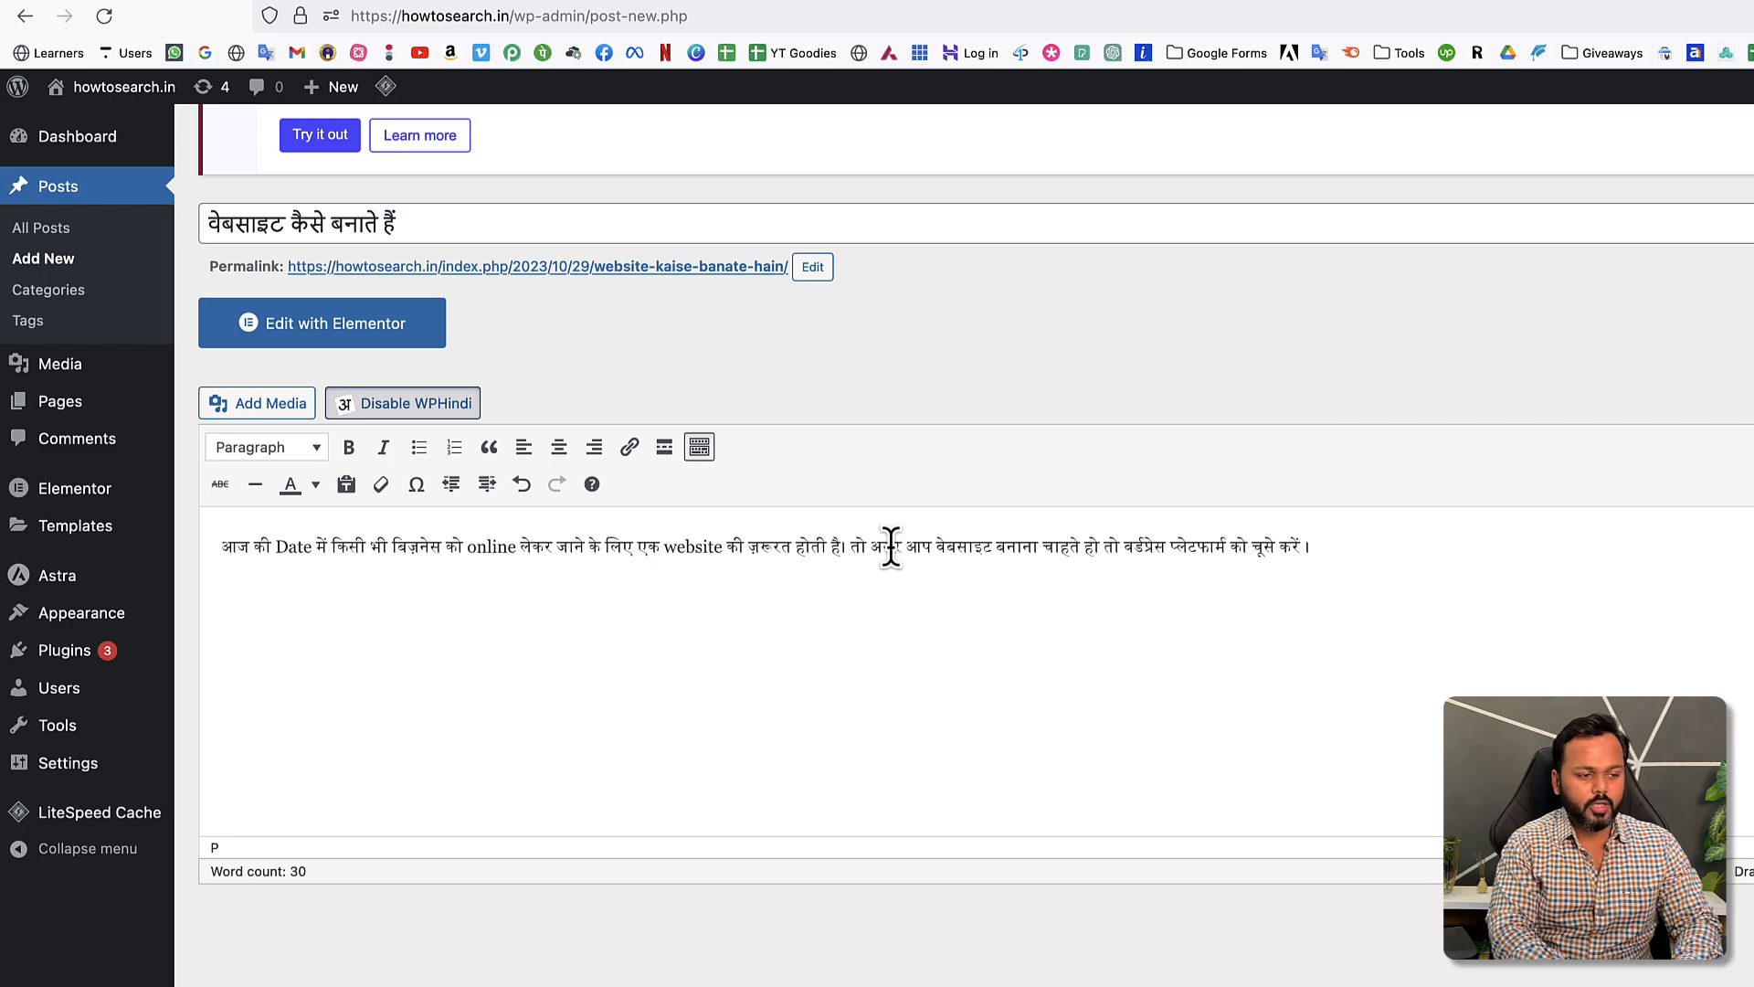
{"action": "key", "text": "BackSpace"}
{"action": "type", "text": "."}
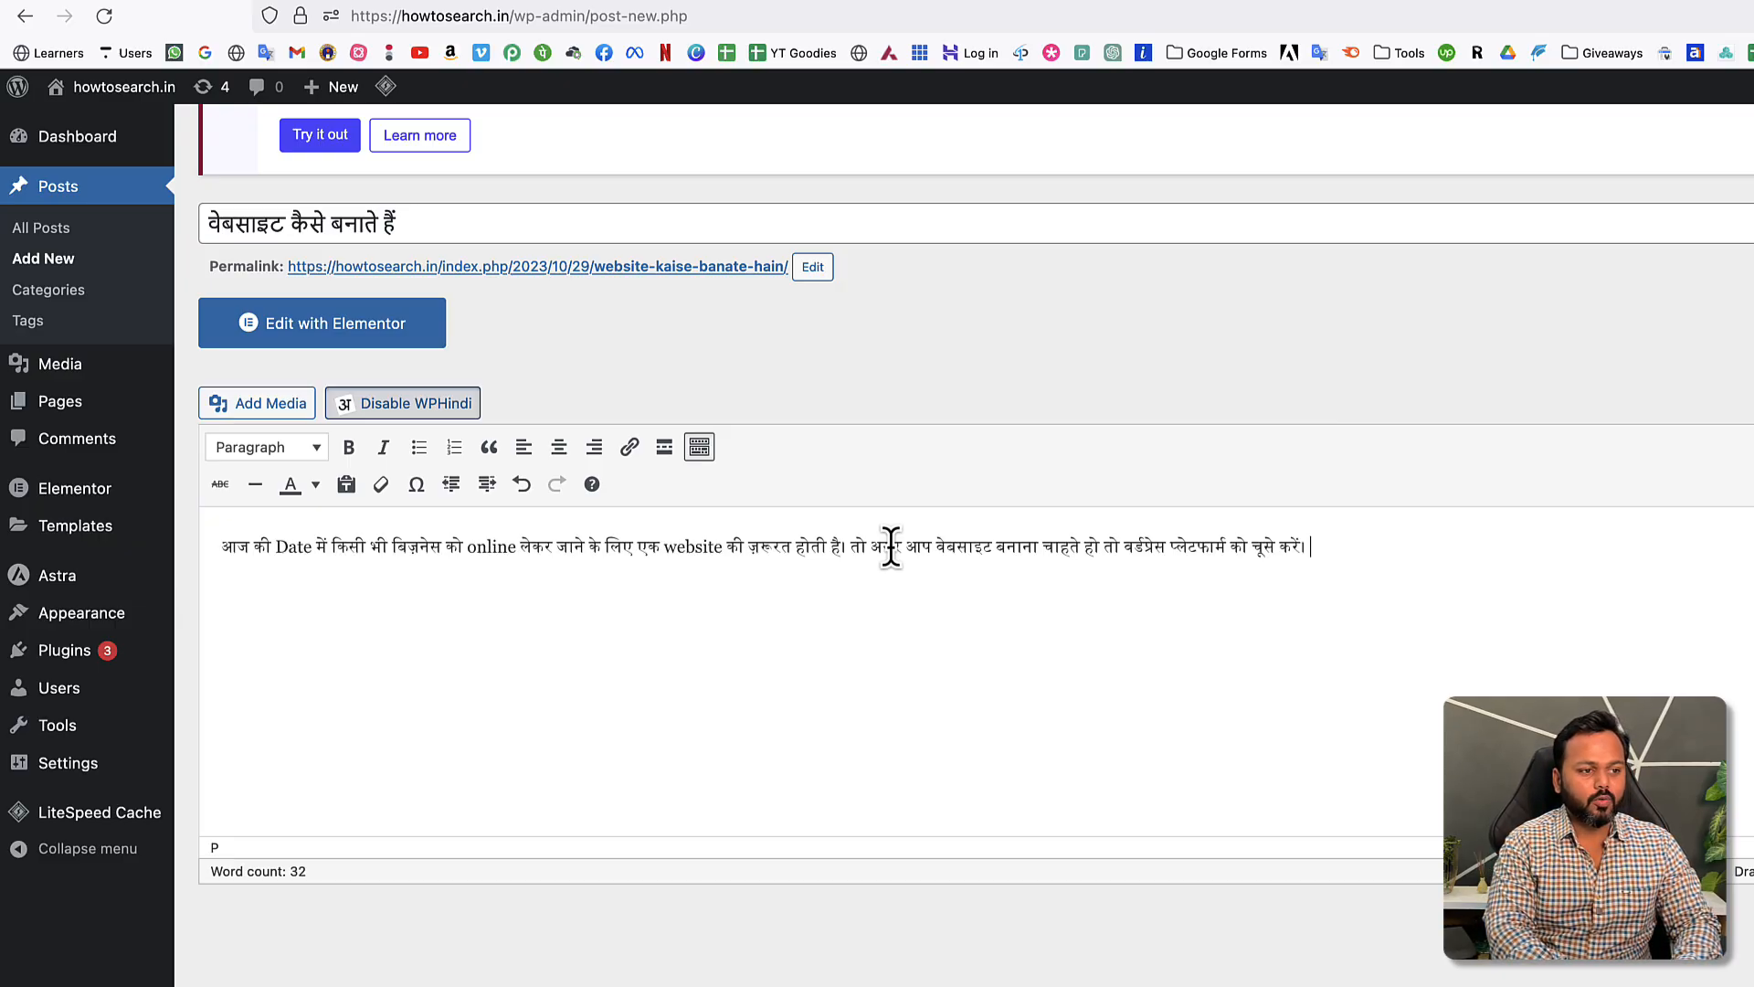
- Begin a third body sentence with the transliterated word "vibhinn", replacing the first attempt "विभिन"
{"action": "type", "text": "vibin"}
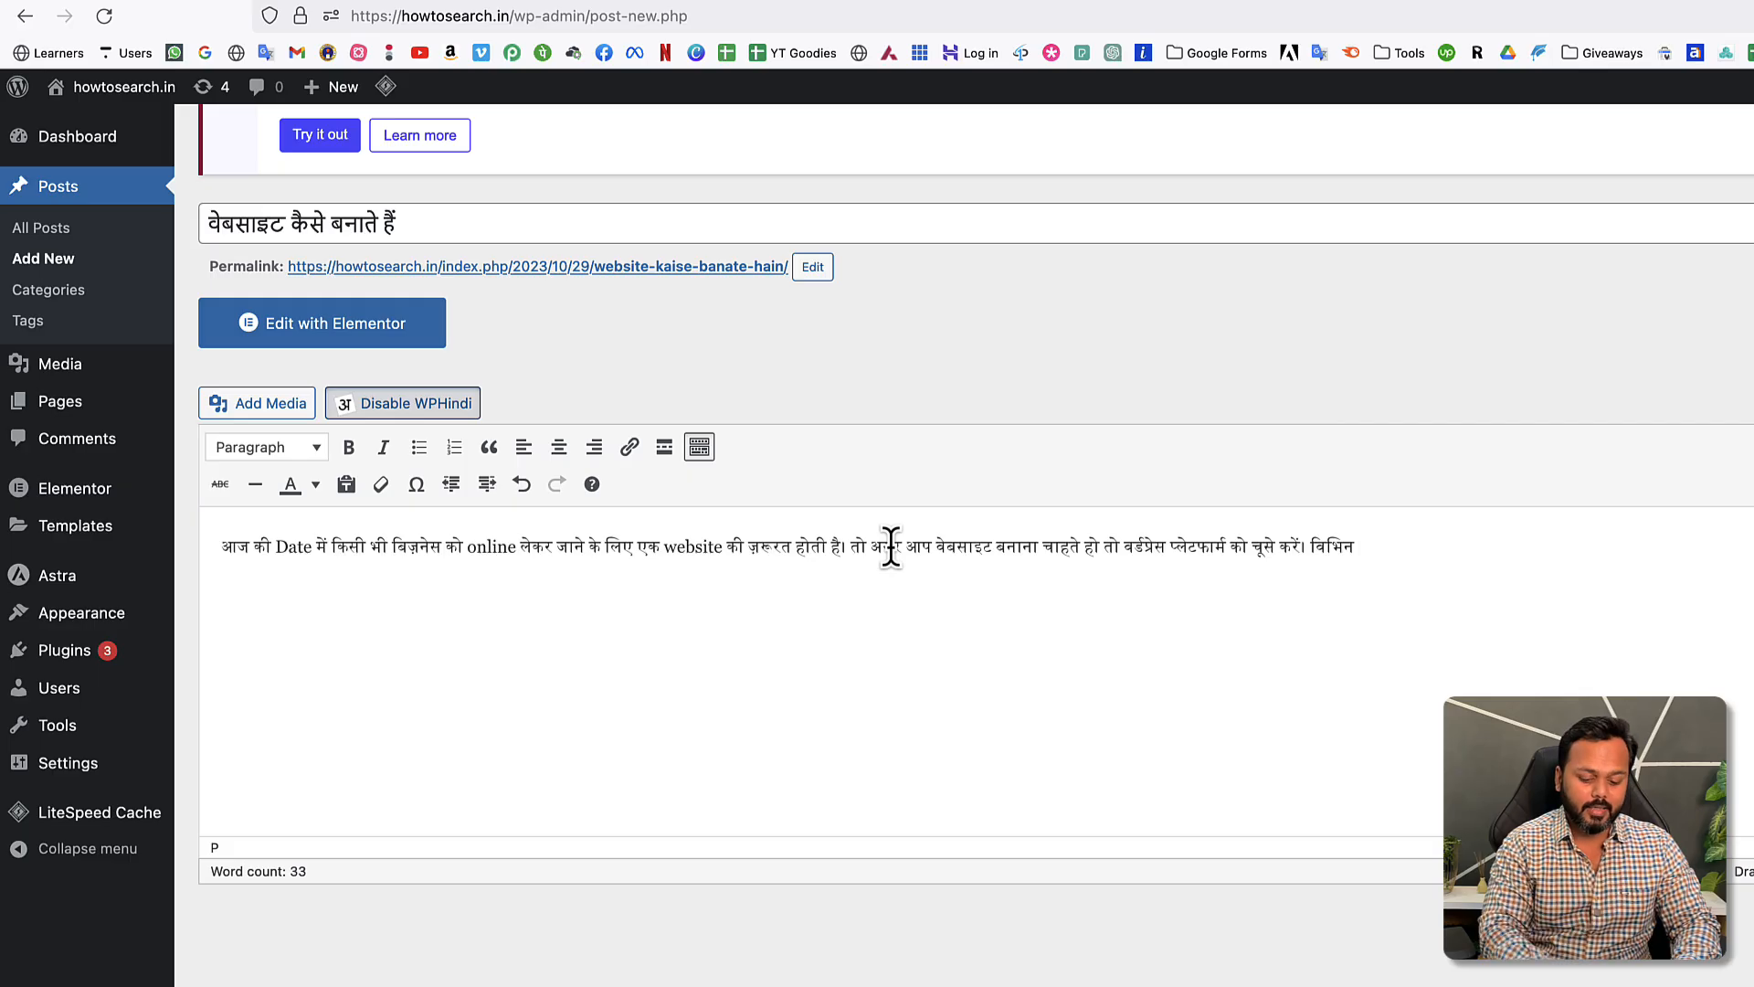
{"action": "key", "text": "BackSpace"}
{"action": "key", "text": "BackSpace"}
{"action": "key", "text": "BackSpace"}
{"action": "key", "text": "BackSpace"}
{"action": "key", "text": "BackSpace"}
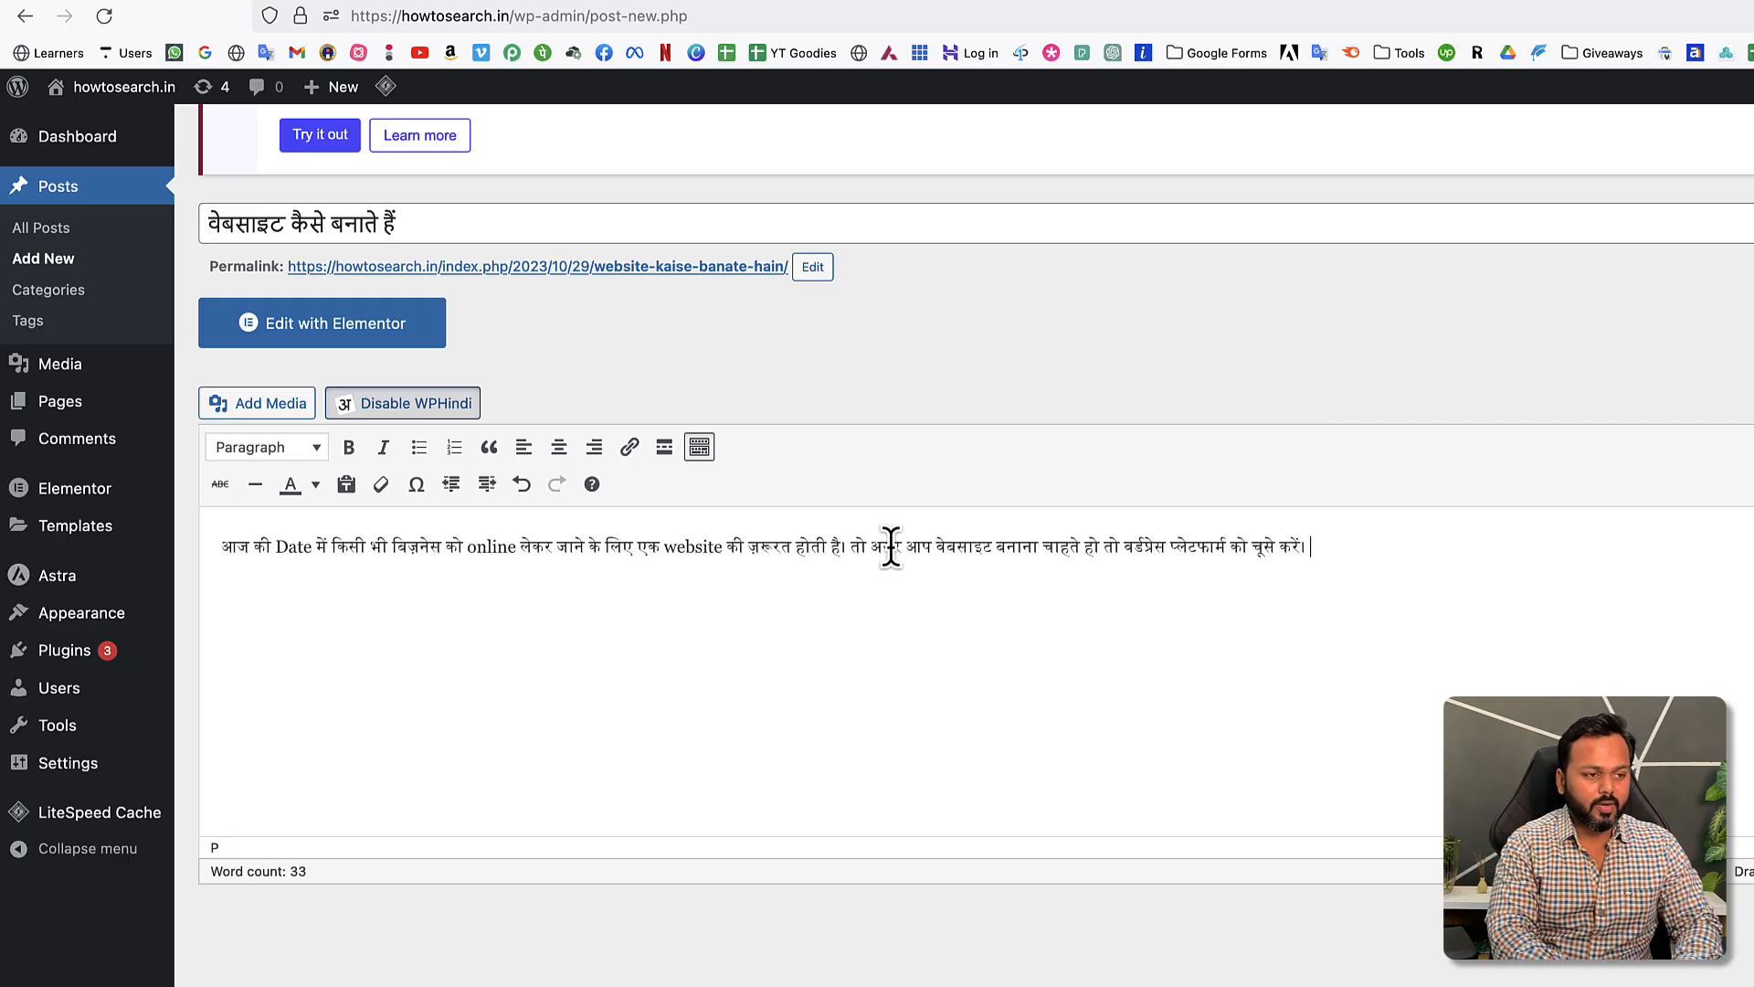
{"action": "type", "text": "vibhinn"}
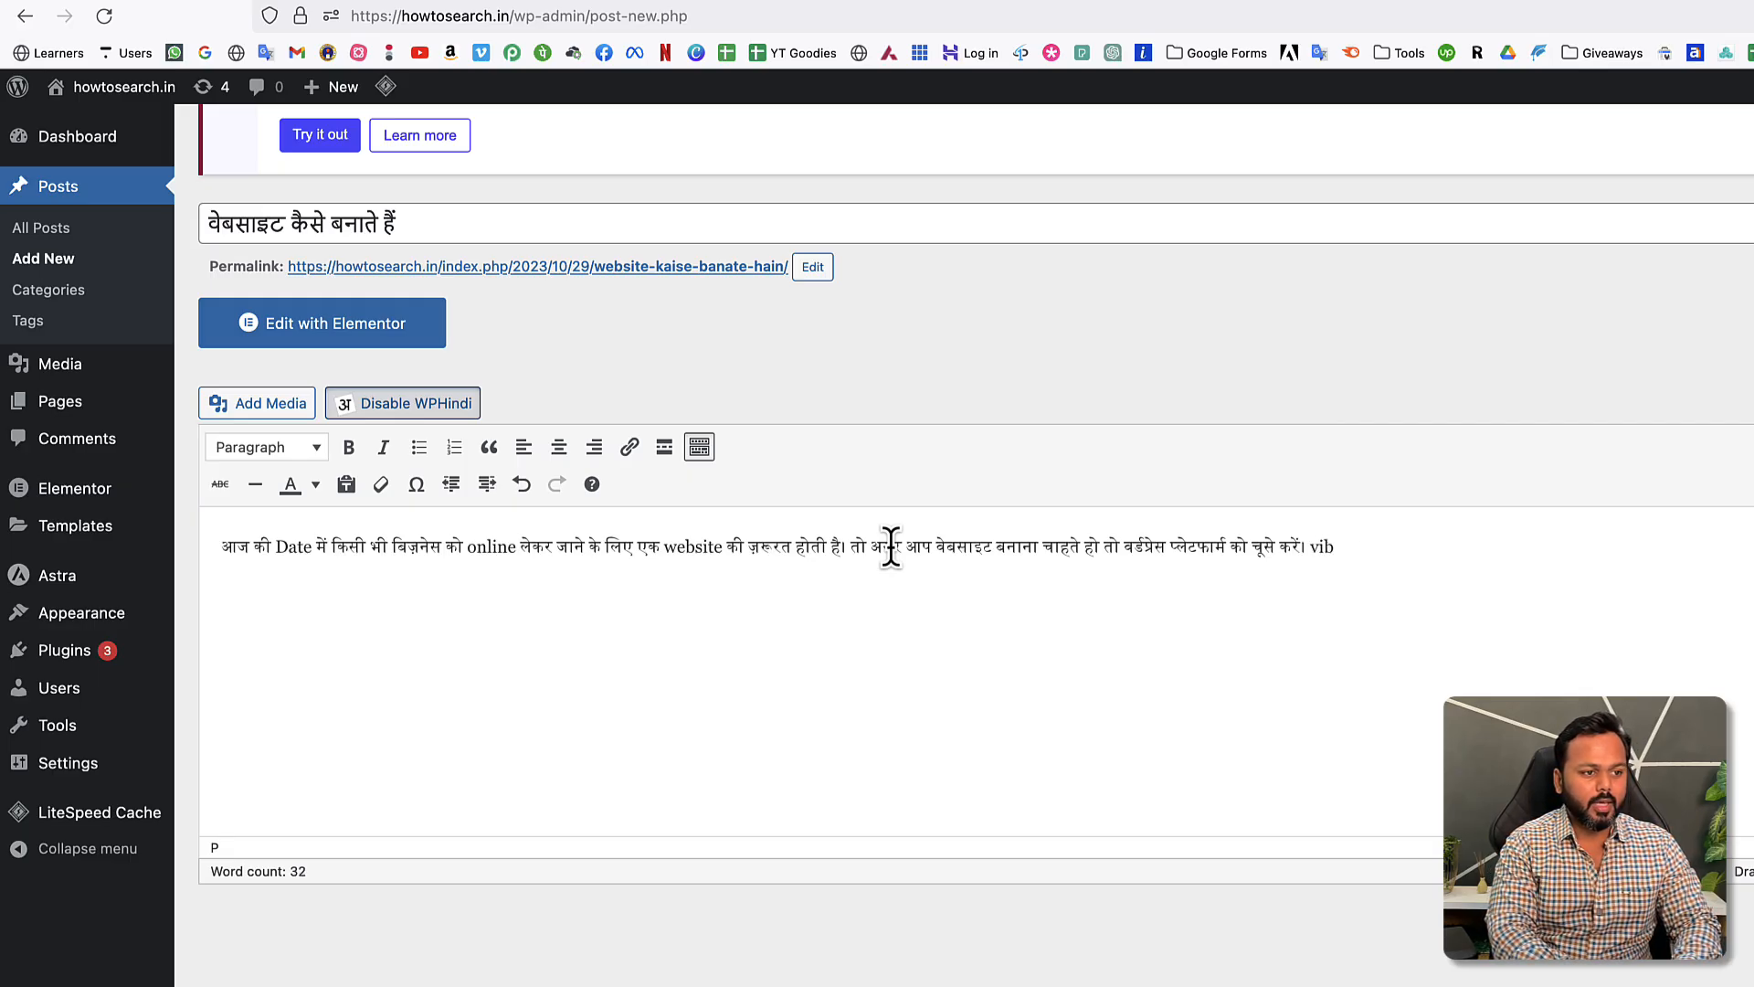